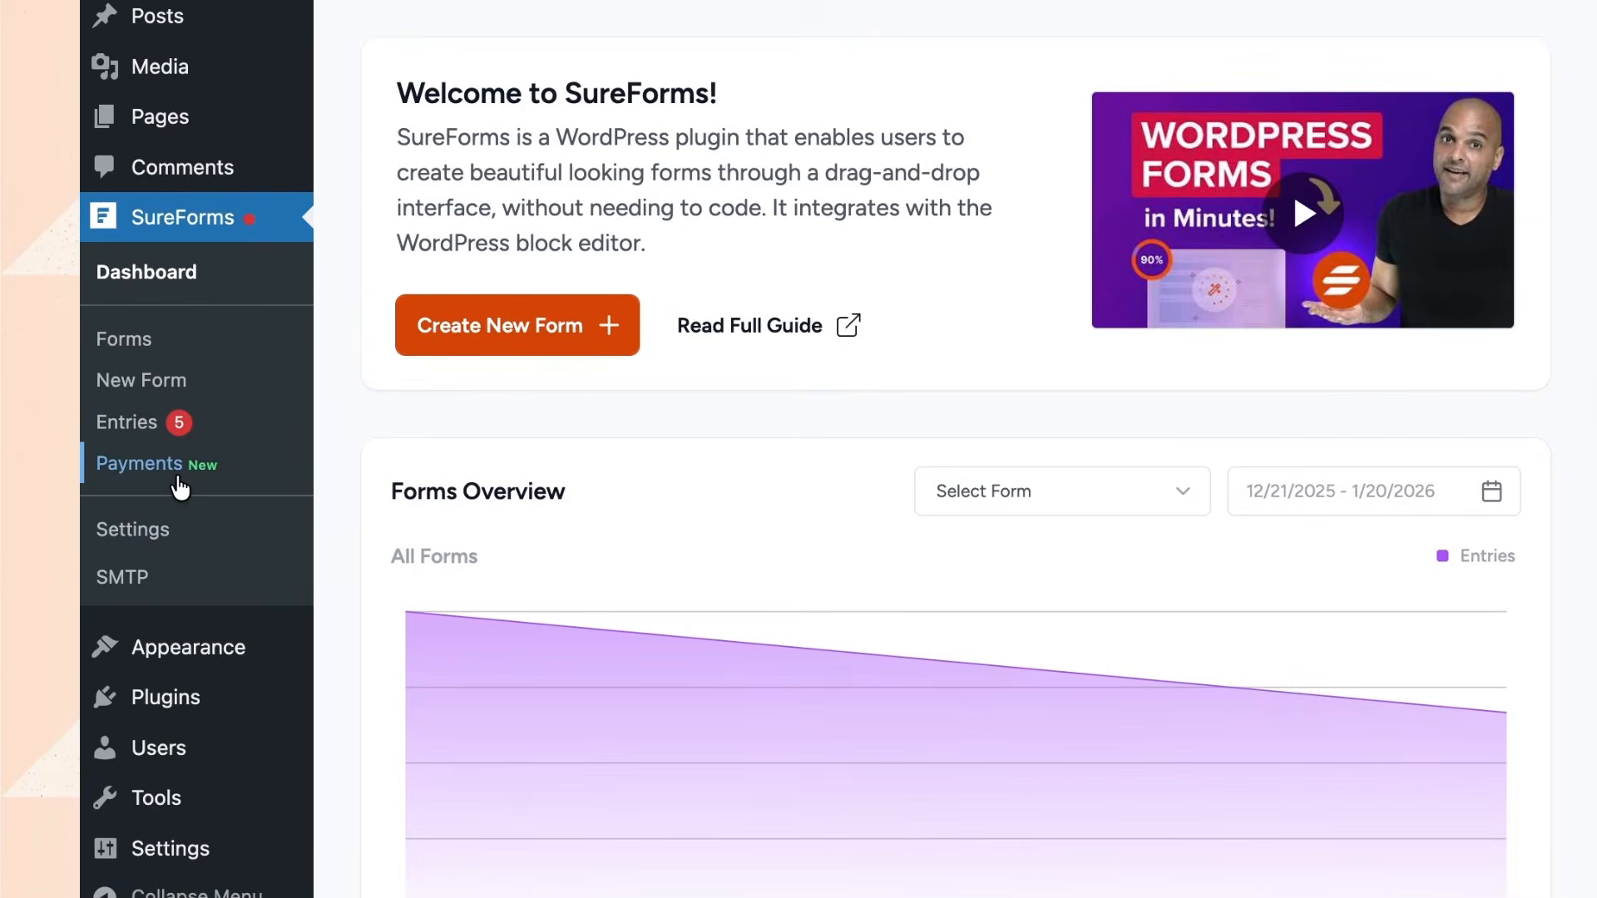
Go to SureForms' Payments page with its 'Turn Your Forms Into Checkout' gateway prompt.
{"action": "left_click", "coordinate": [177, 480]}
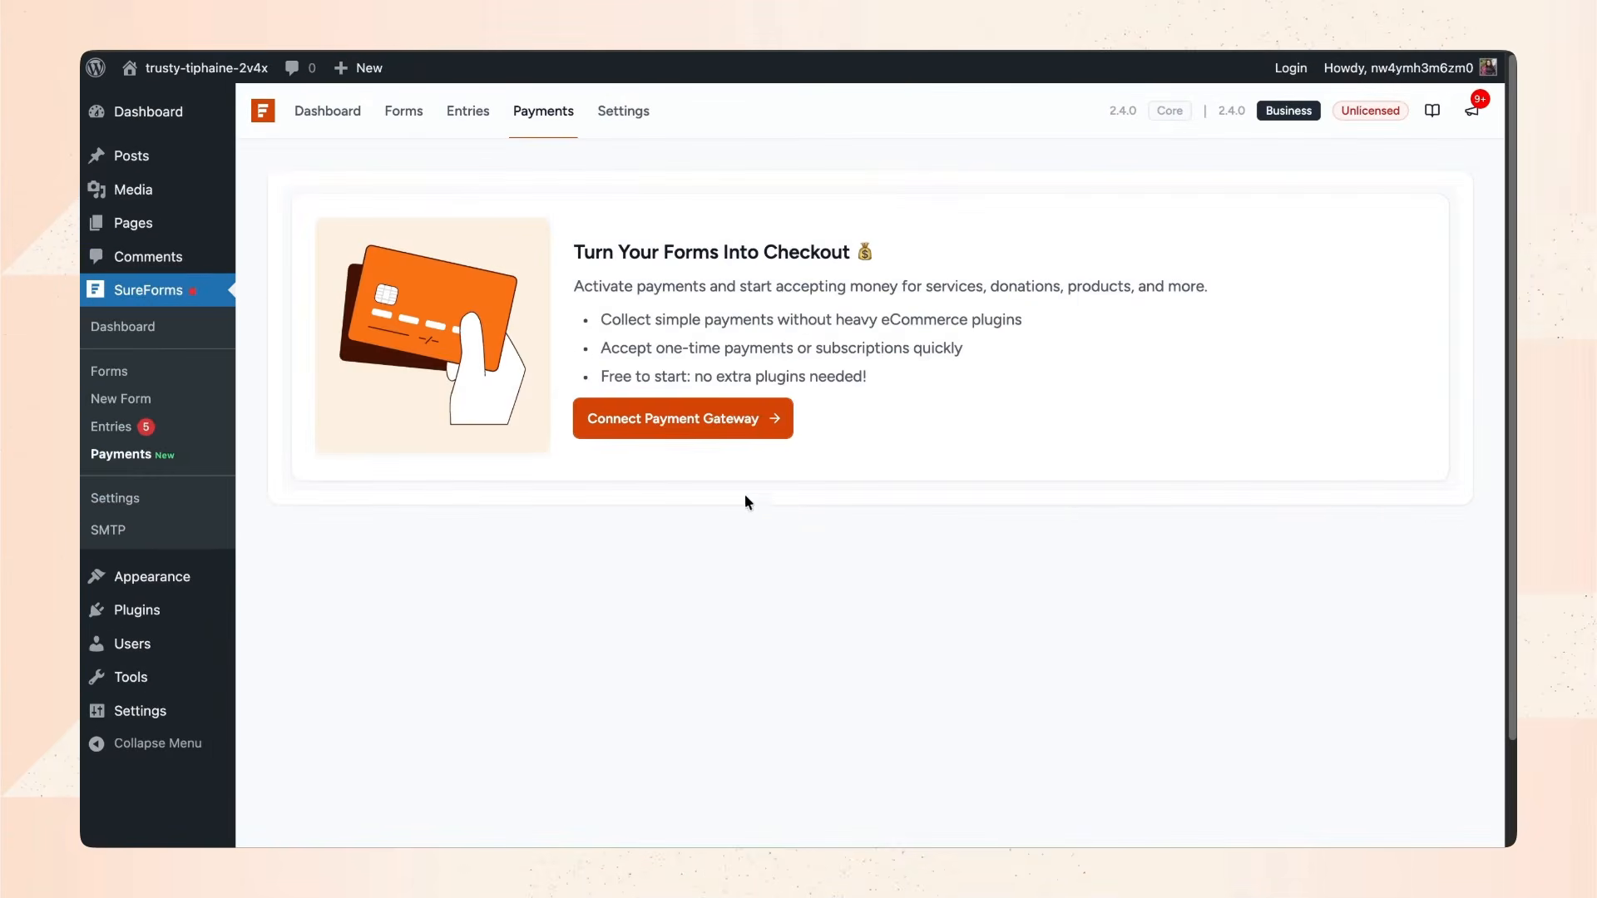
Connect Stripe and then PayPal as test-mode payment gateways with working webhooks.
{"action": "left_click", "coordinate": [763, 440]}
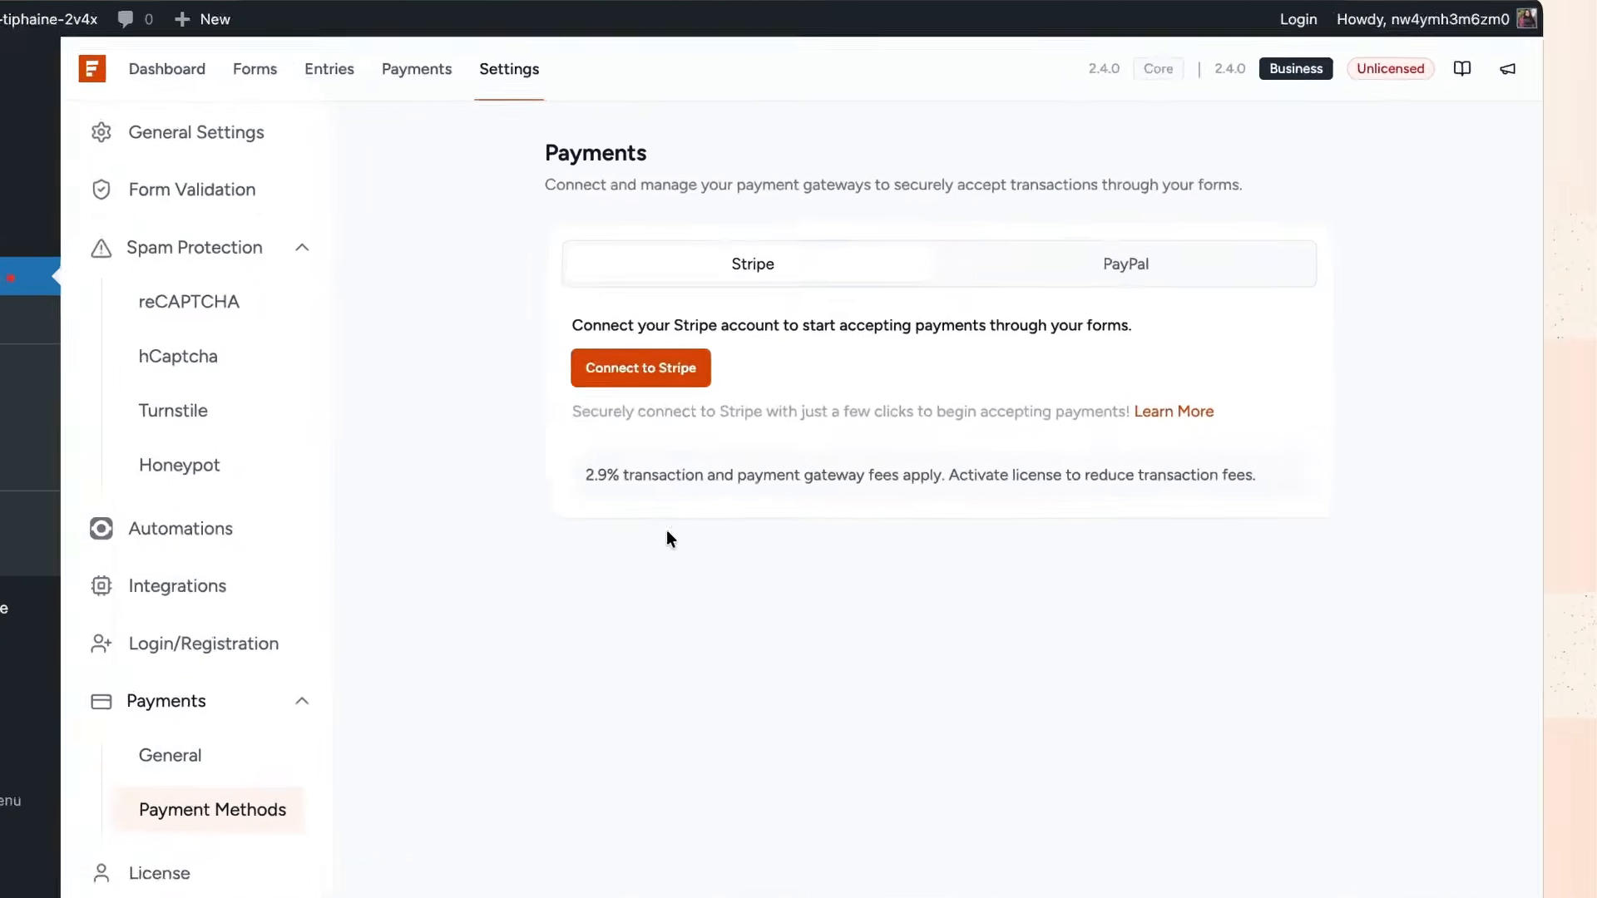
{"action": "left_click", "coordinate": [1087, 248]}
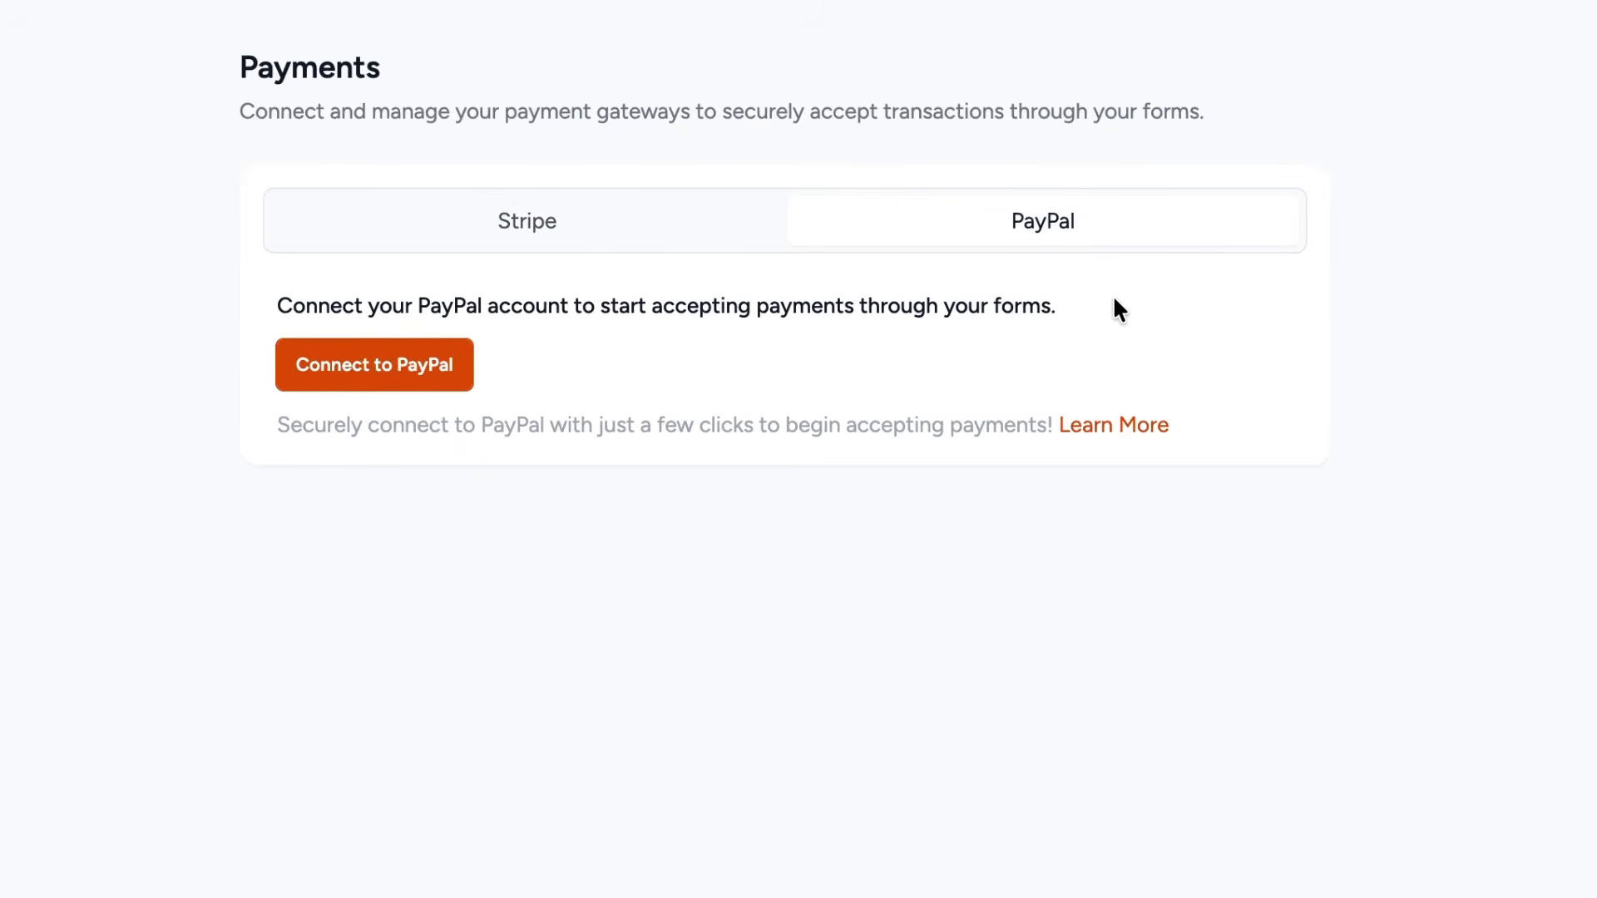
{"action": "left_click", "coordinate": [684, 239]}
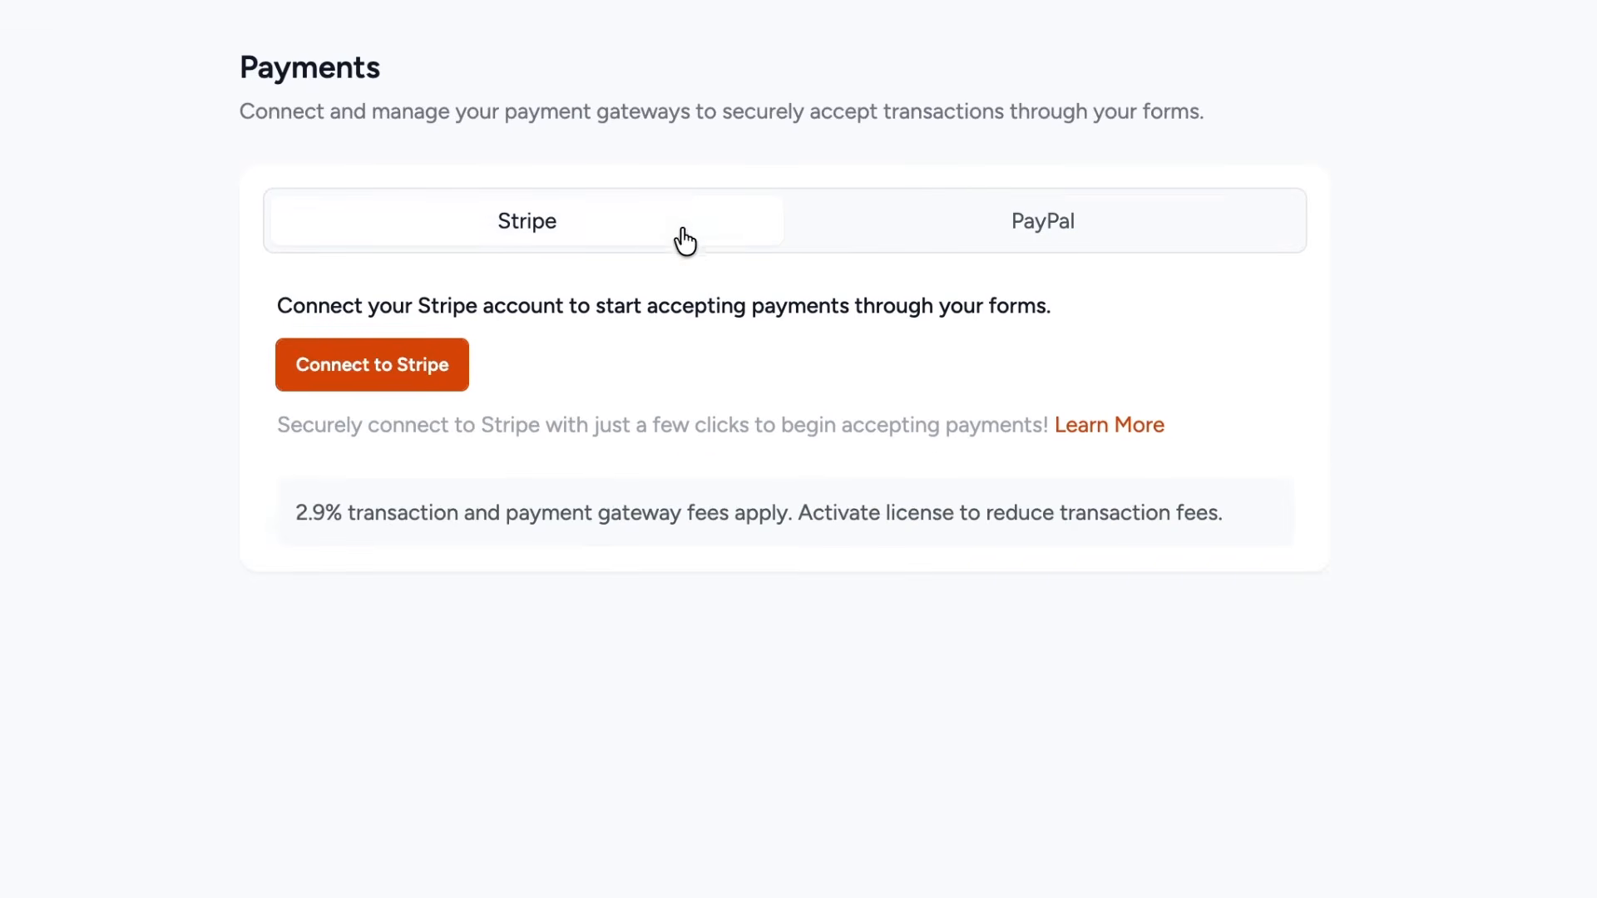
{"action": "left_click", "coordinate": [455, 384]}
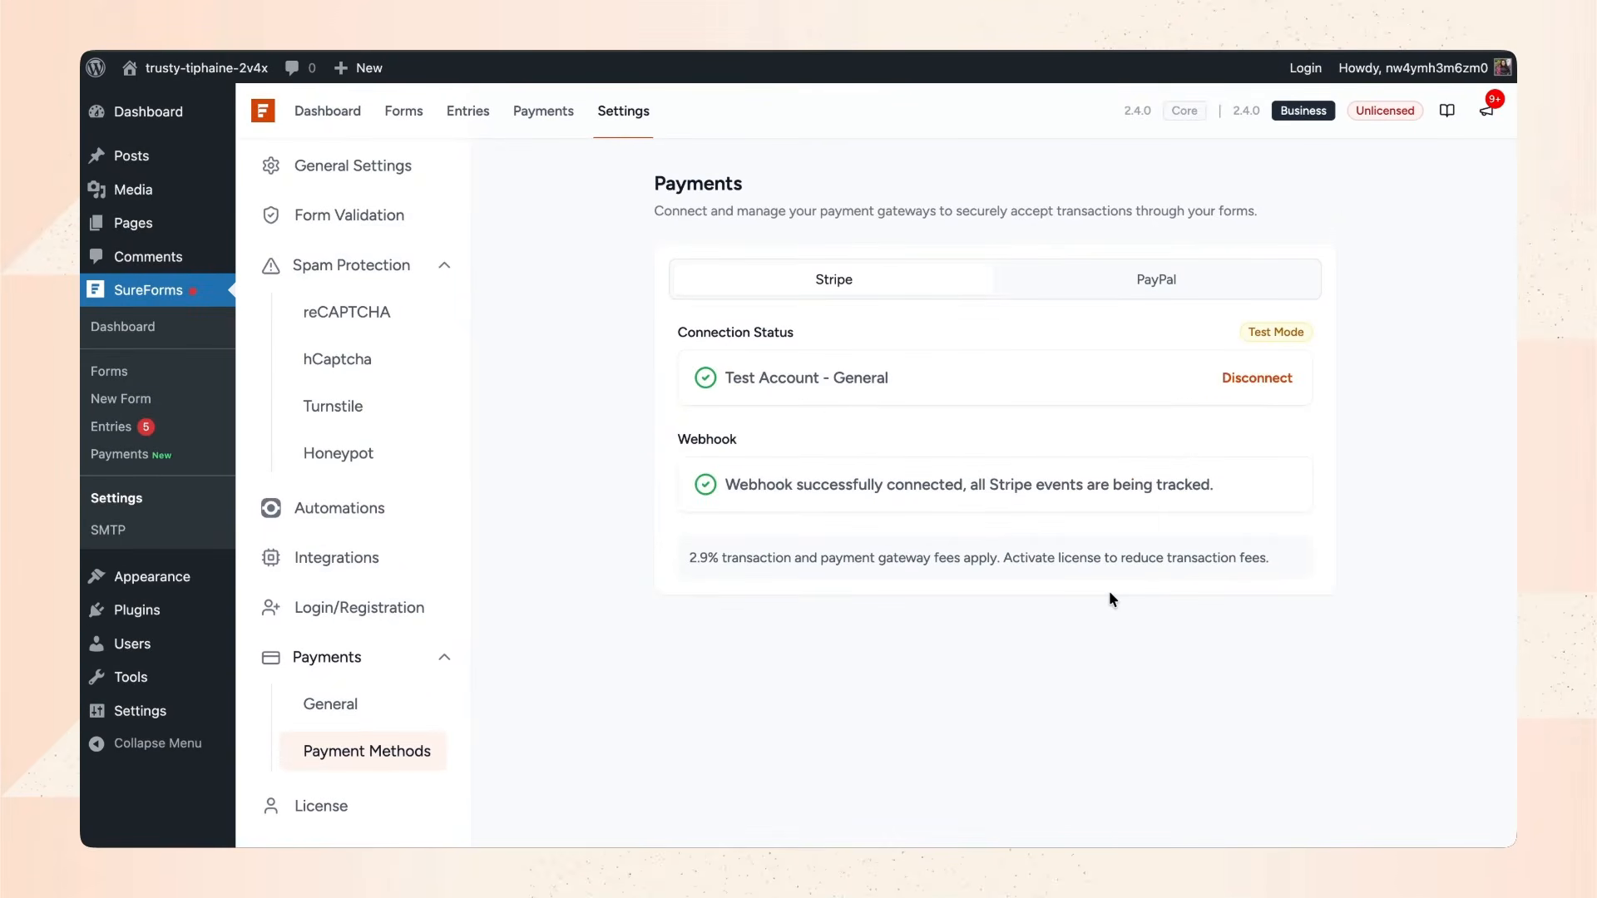
{"action": "left_click", "coordinate": [1127, 282]}
{"action": "left_click", "coordinate": [776, 374]}
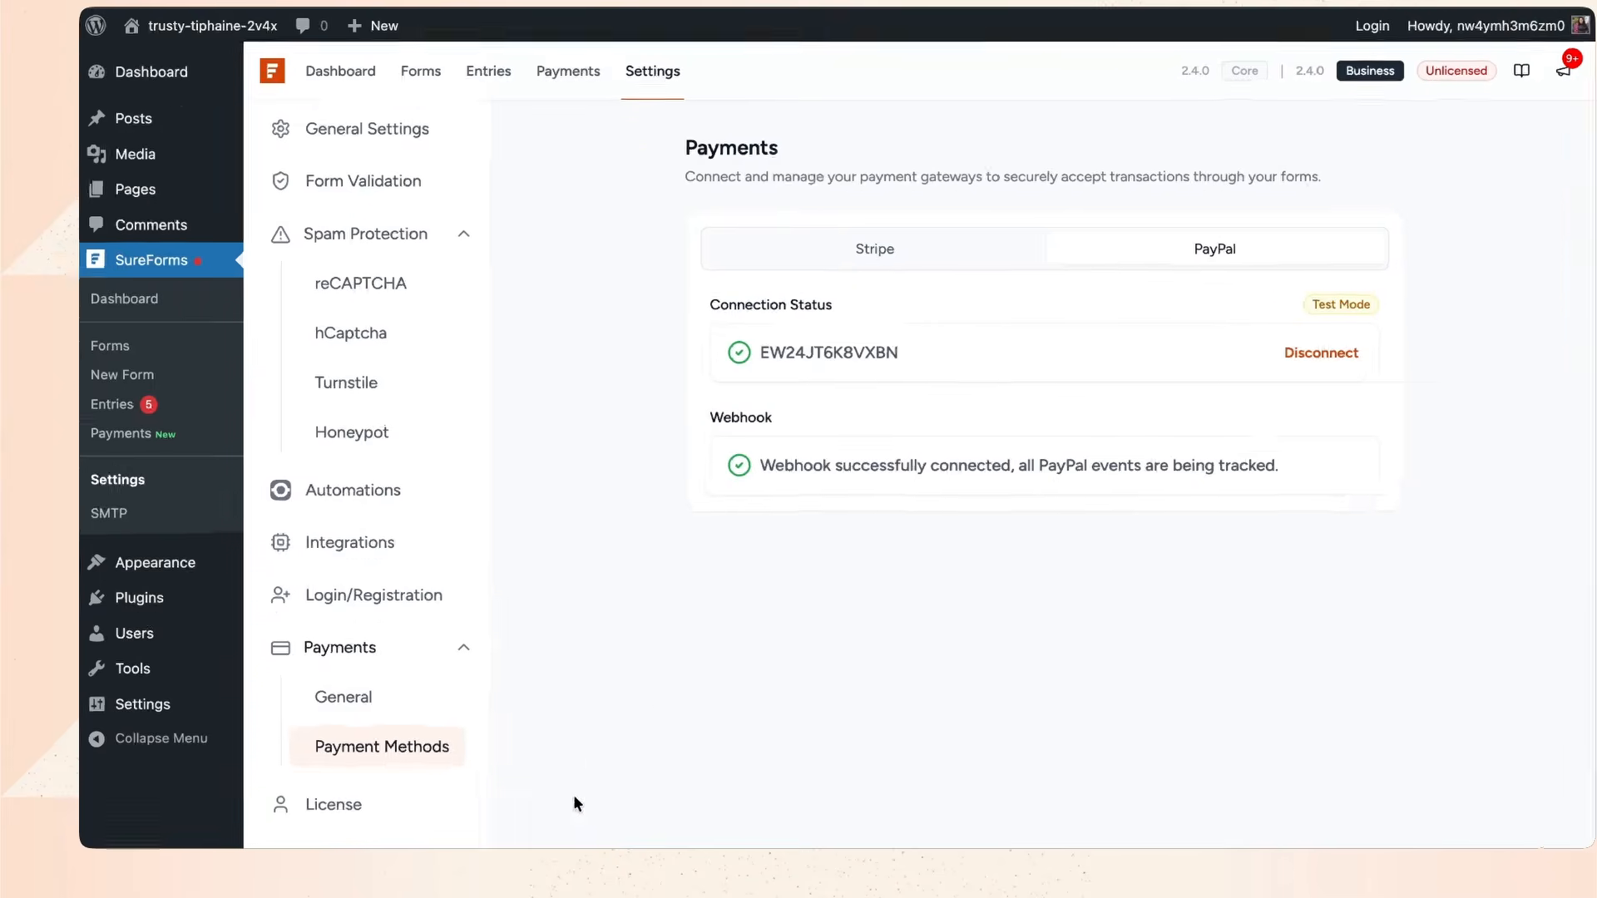
Keep US Dollar currency and Test Mode in general payment settings, then start a new form.
{"action": "left_click", "coordinate": [546, 645]}
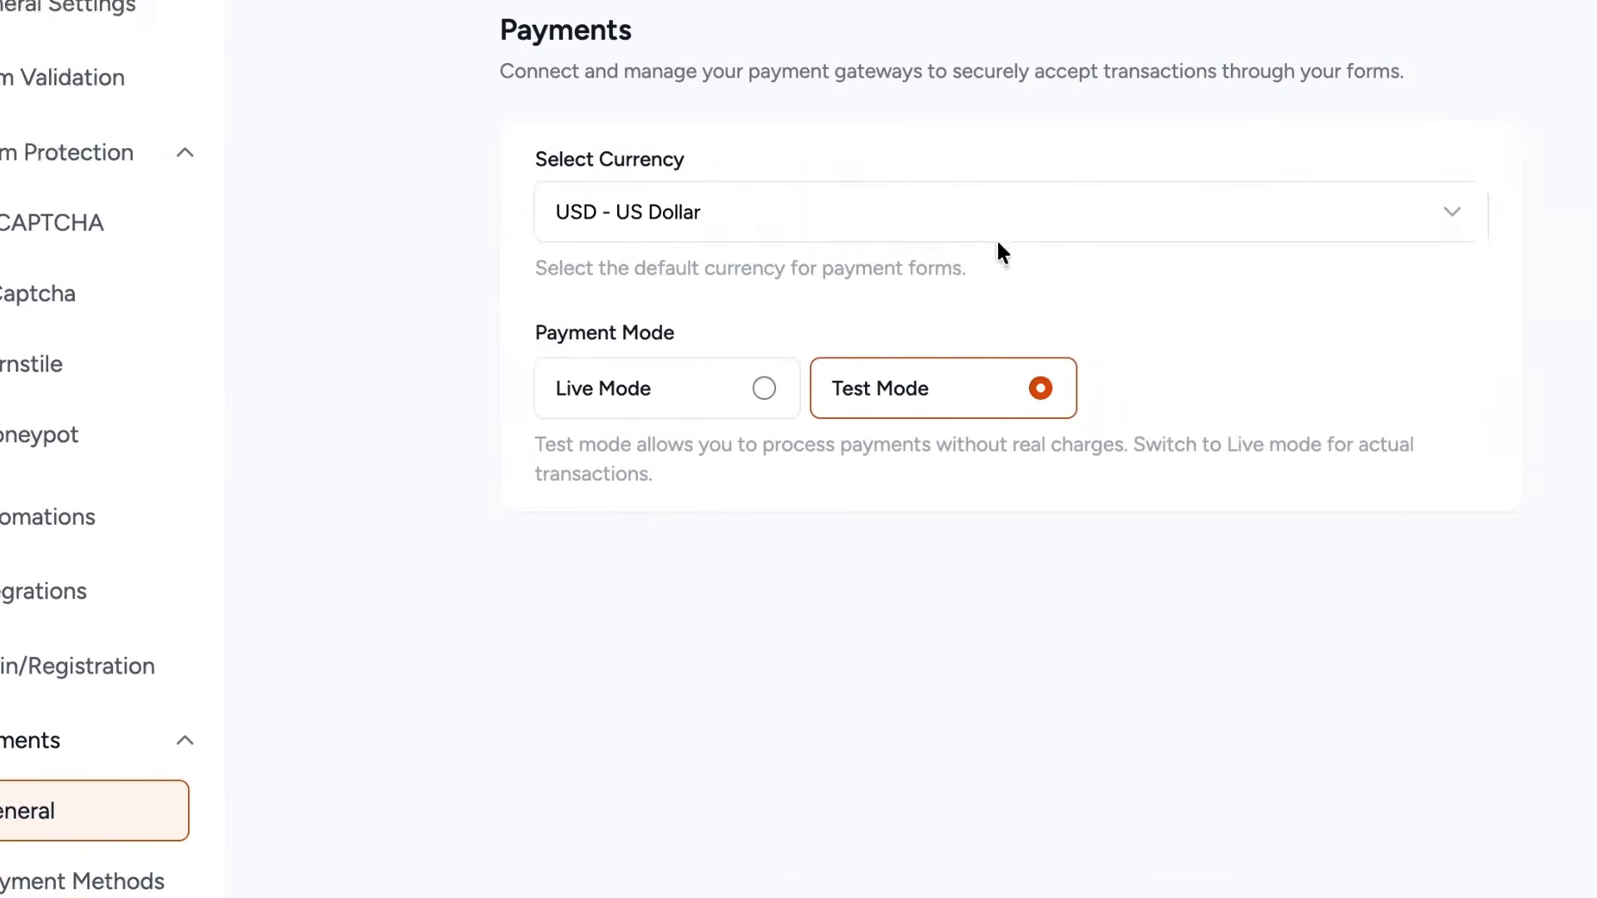
{"action": "left_click", "coordinate": [977, 217]}
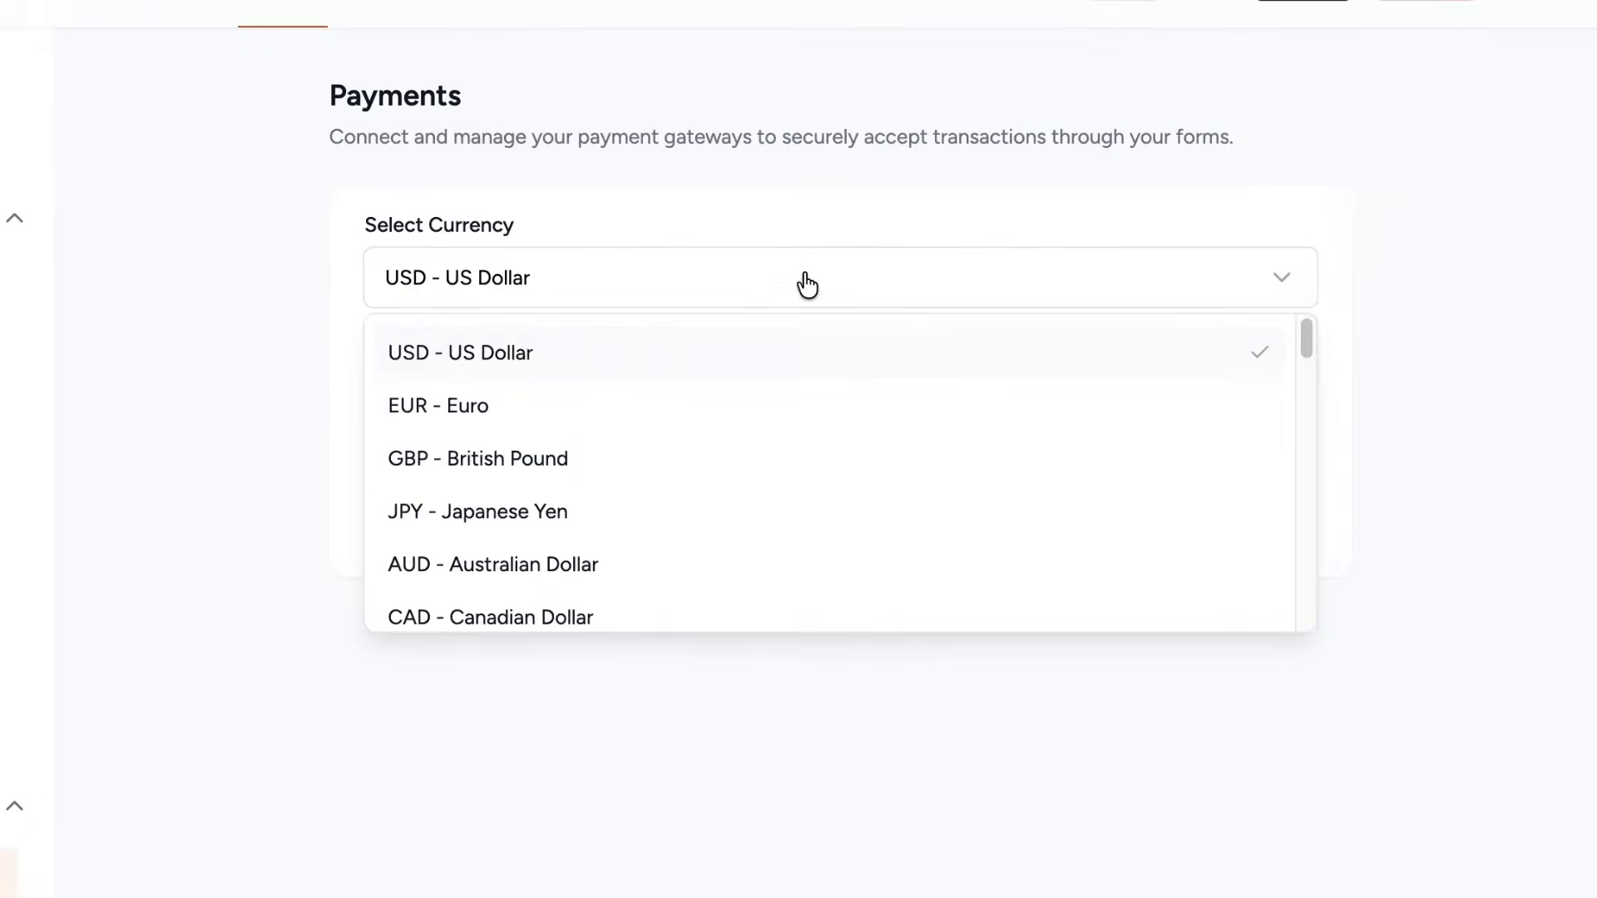
{"action": "scroll", "coordinate": [920, 411], "scroll_direction": "down", "scroll_amount": 2}
{"action": "scroll", "coordinate": [751, 489], "scroll_direction": "down", "scroll_amount": 8}
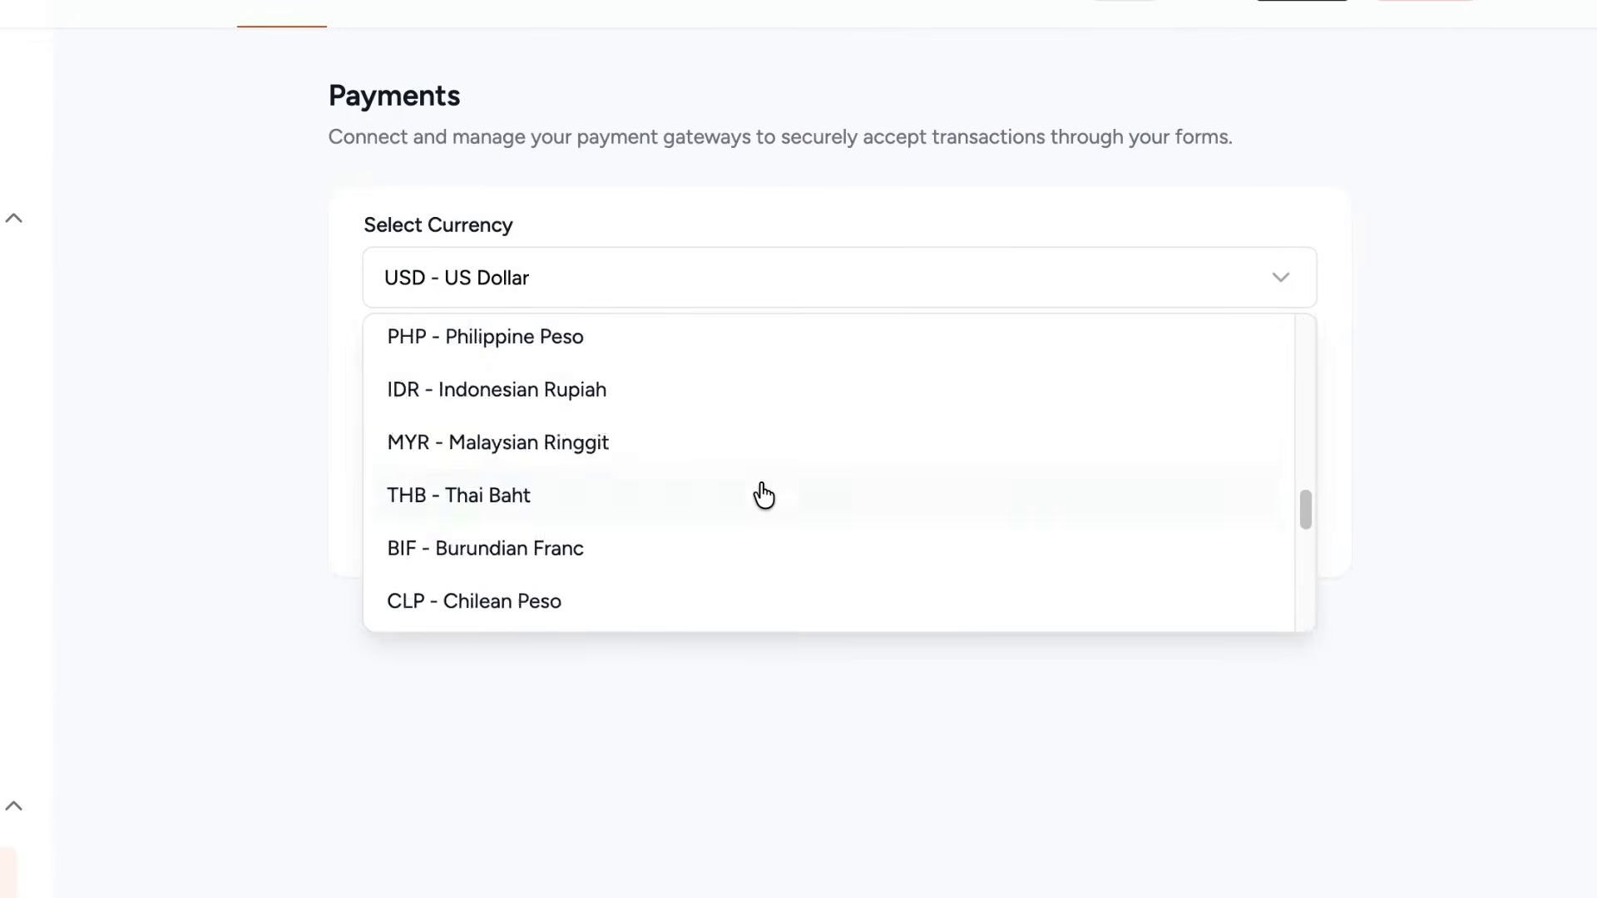
{"action": "scroll", "coordinate": [760, 495], "scroll_direction": "up", "scroll_amount": 10}
{"action": "left_click", "coordinate": [756, 351]}
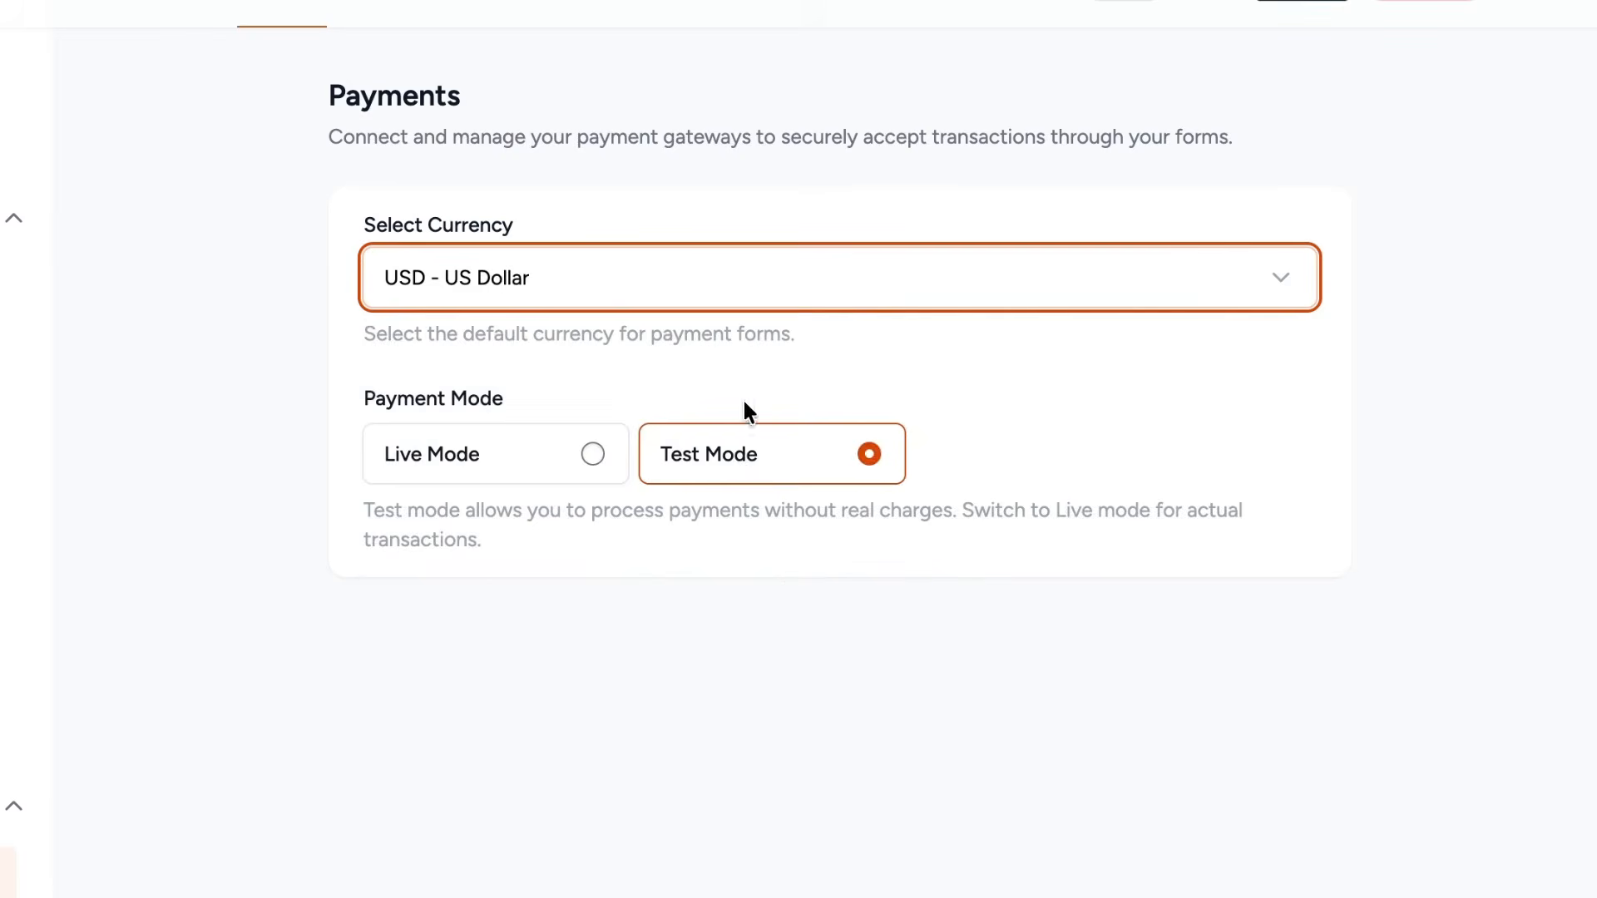
{"action": "left_click", "coordinate": [572, 479]}
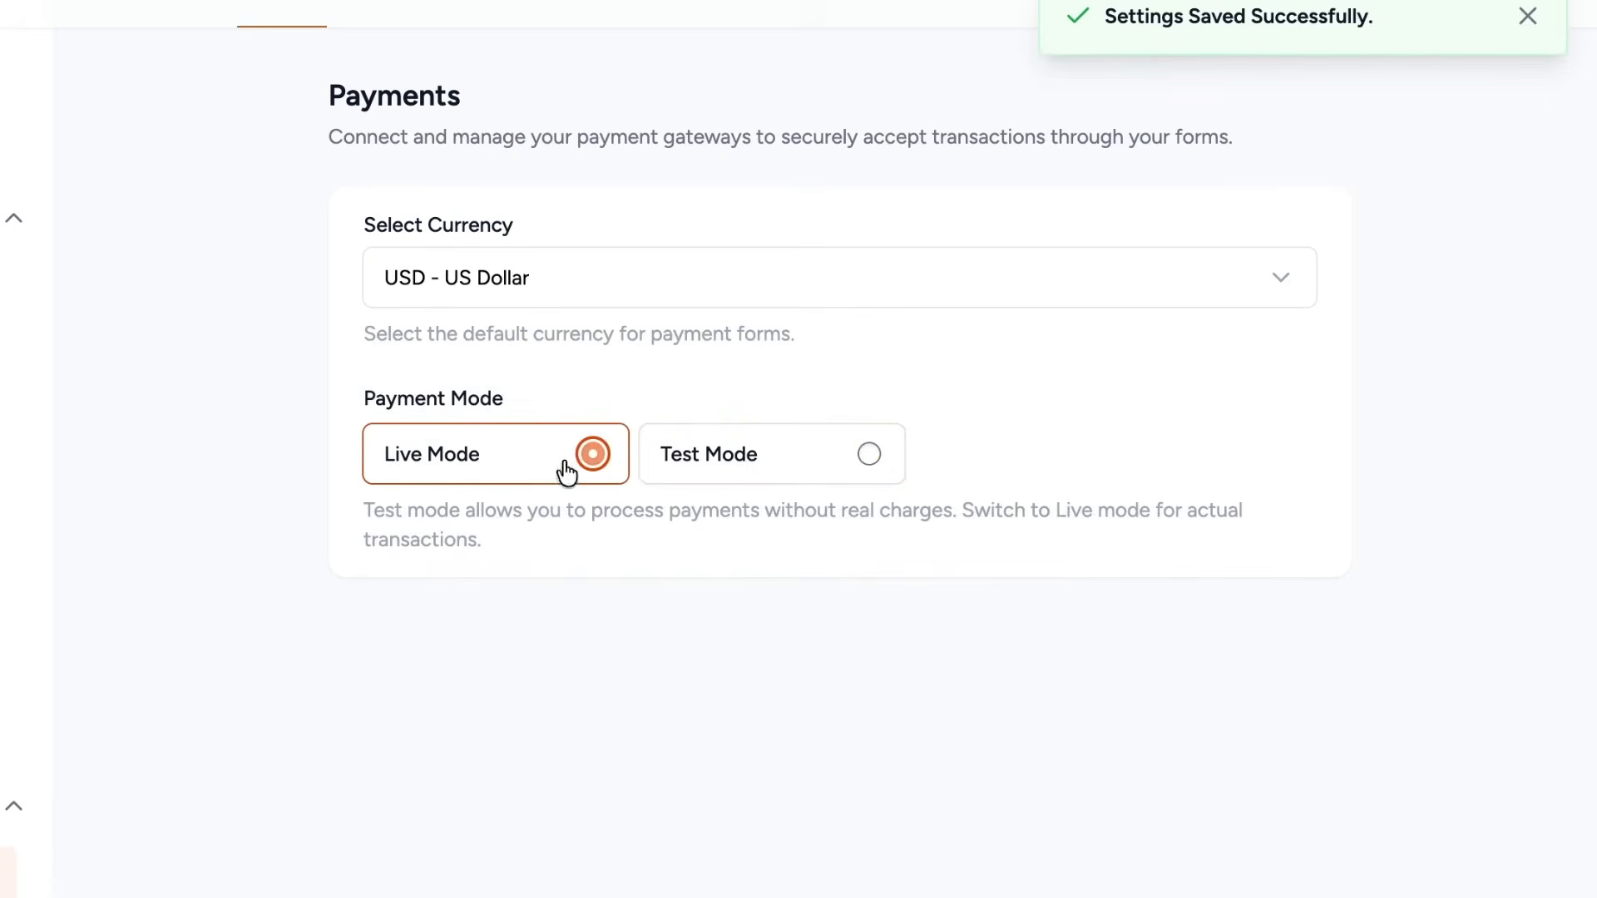
{"action": "left_click", "coordinate": [830, 476]}
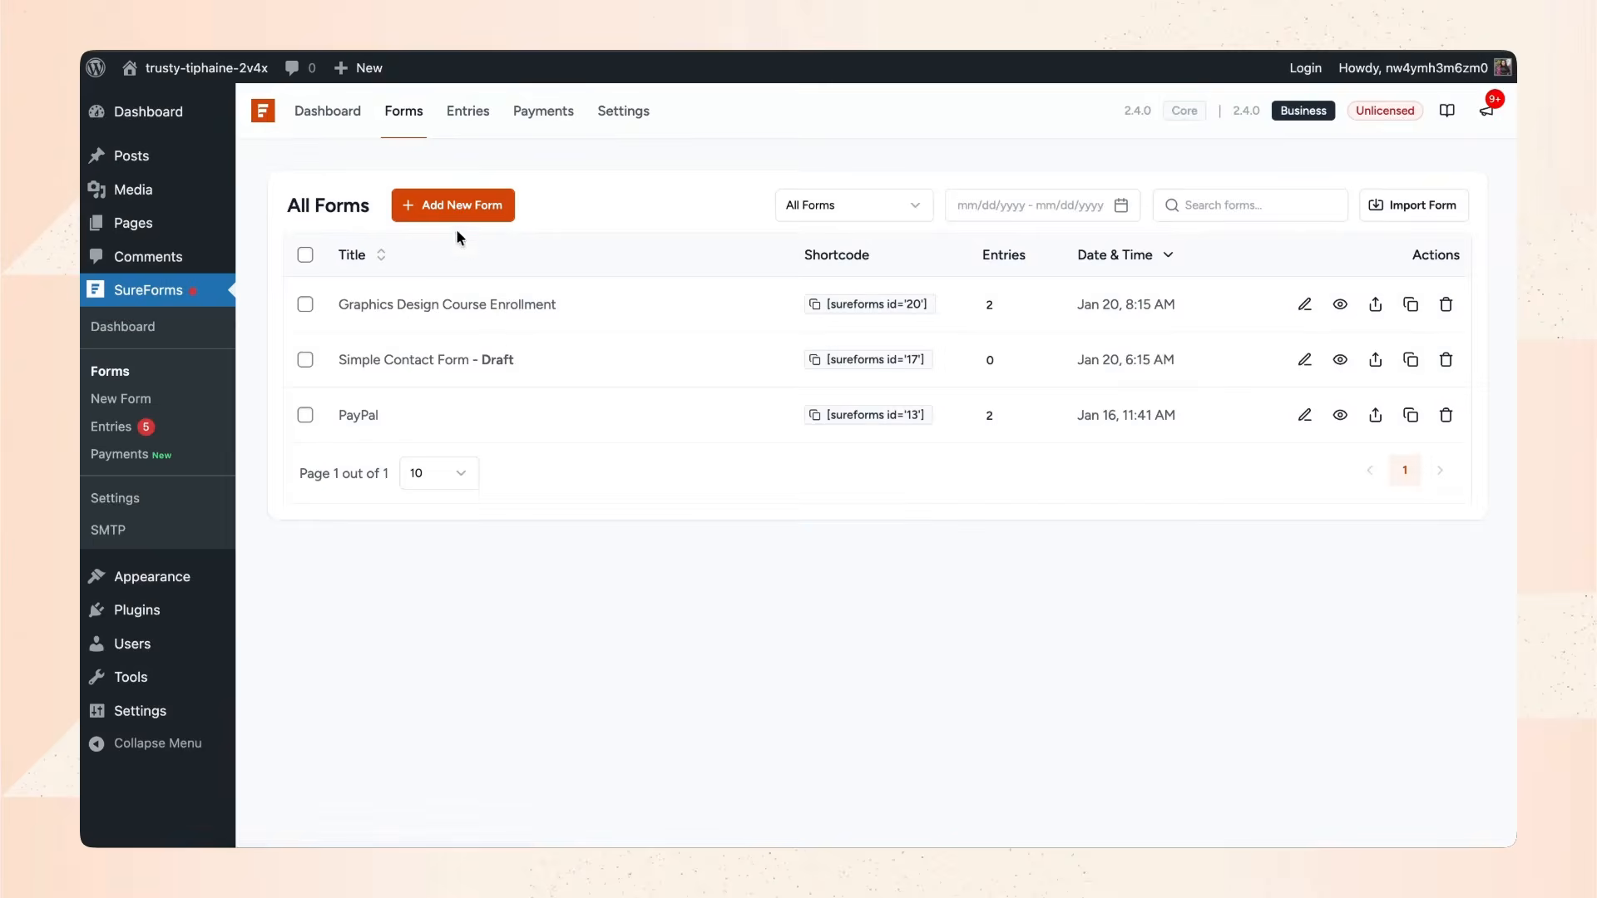
{"action": "left_click", "coordinate": [456, 218]}
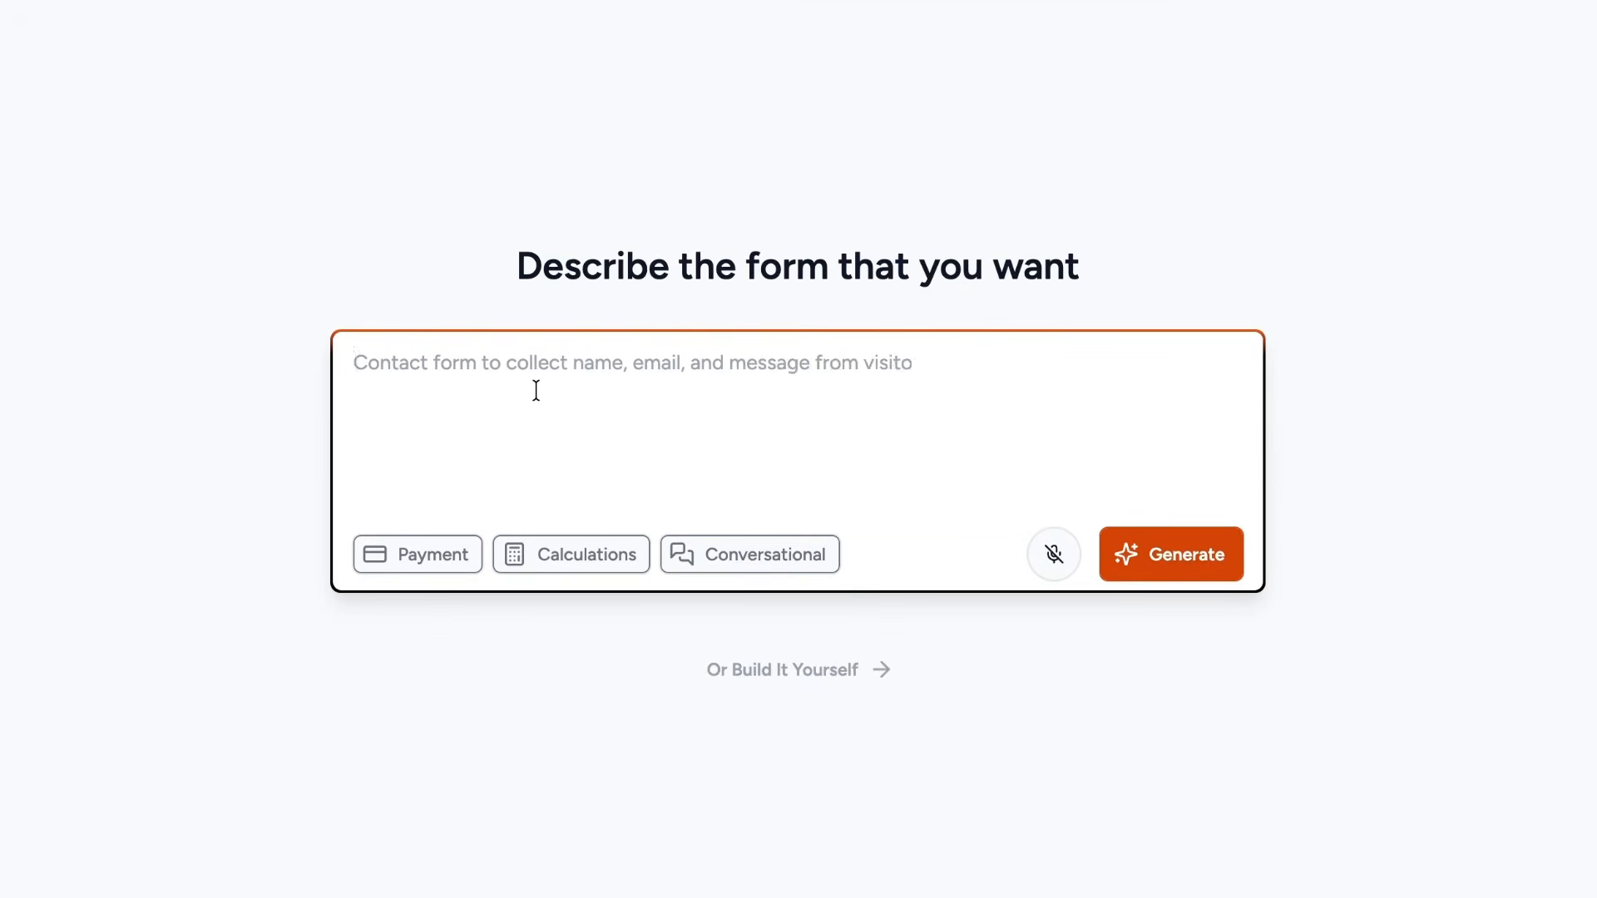
Generate a payment form from a prompt listing Beginners $150, Intermediate $250 and Advanced $400.
{"action": "type", "text": "Make me a"}
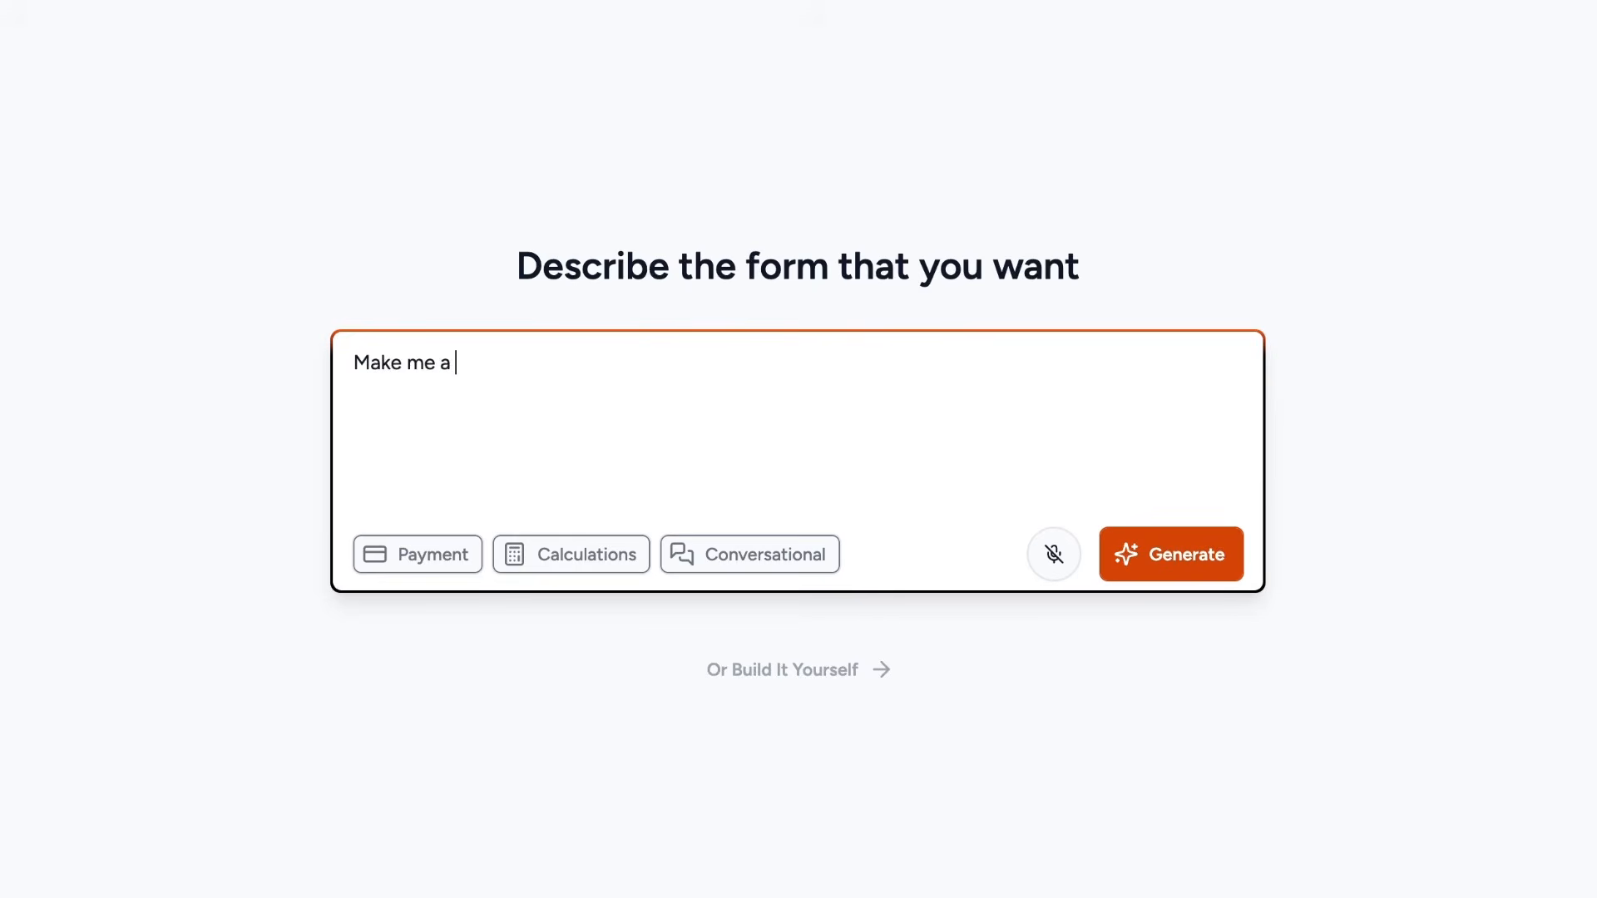
{"action": "type", "text": " payment form for my "}
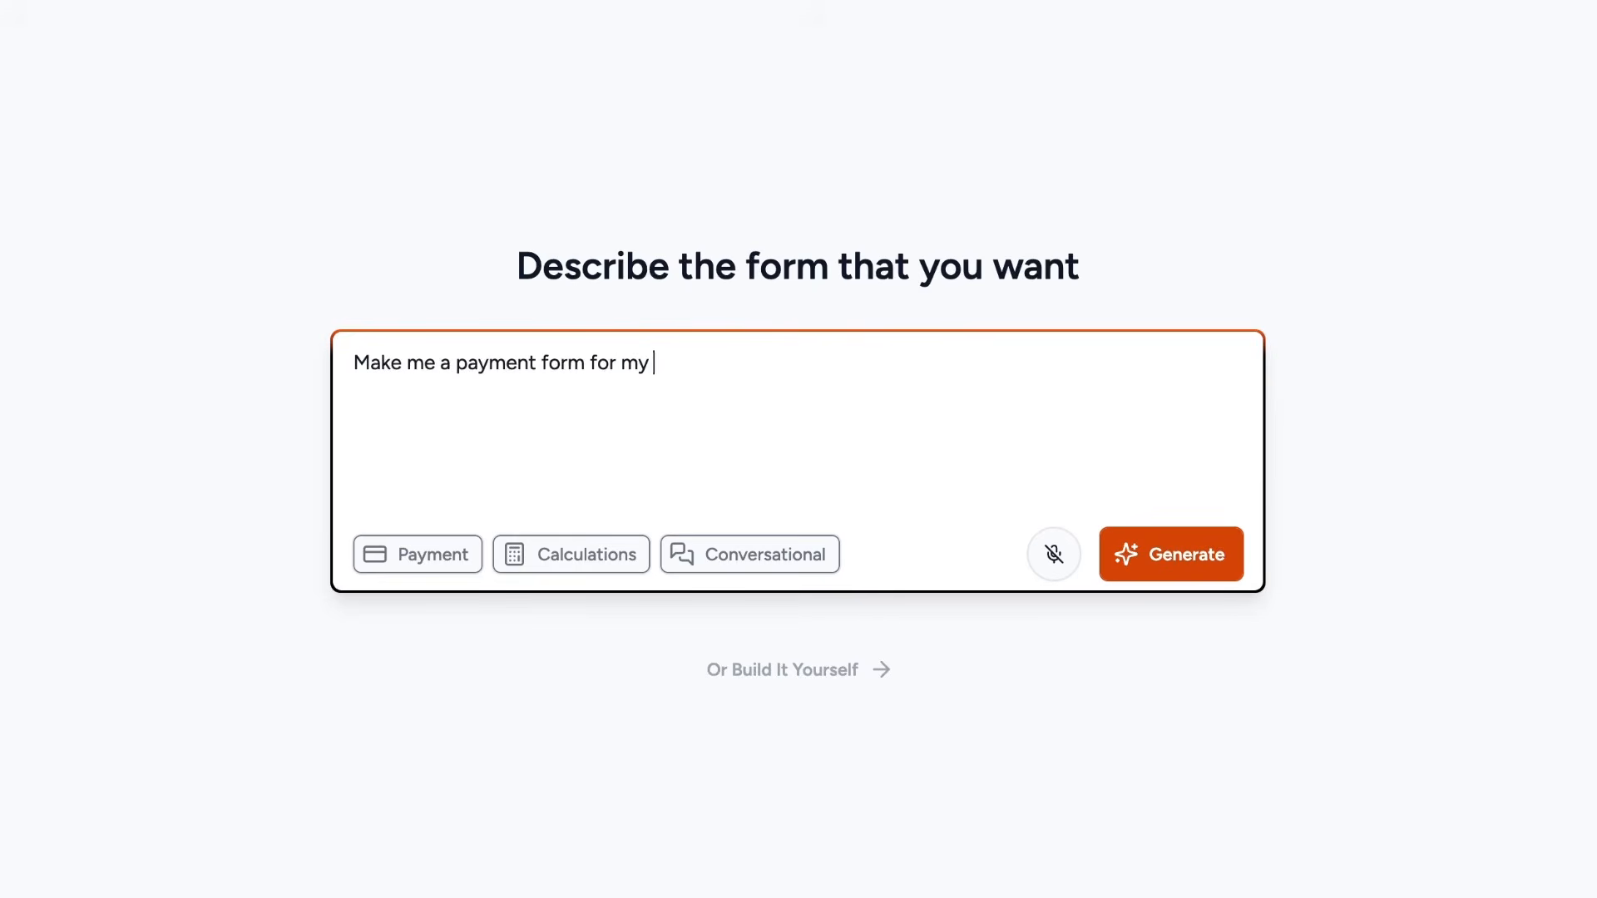
{"action": "type", "text": "web-design course. There are three course that I am offering now:"}
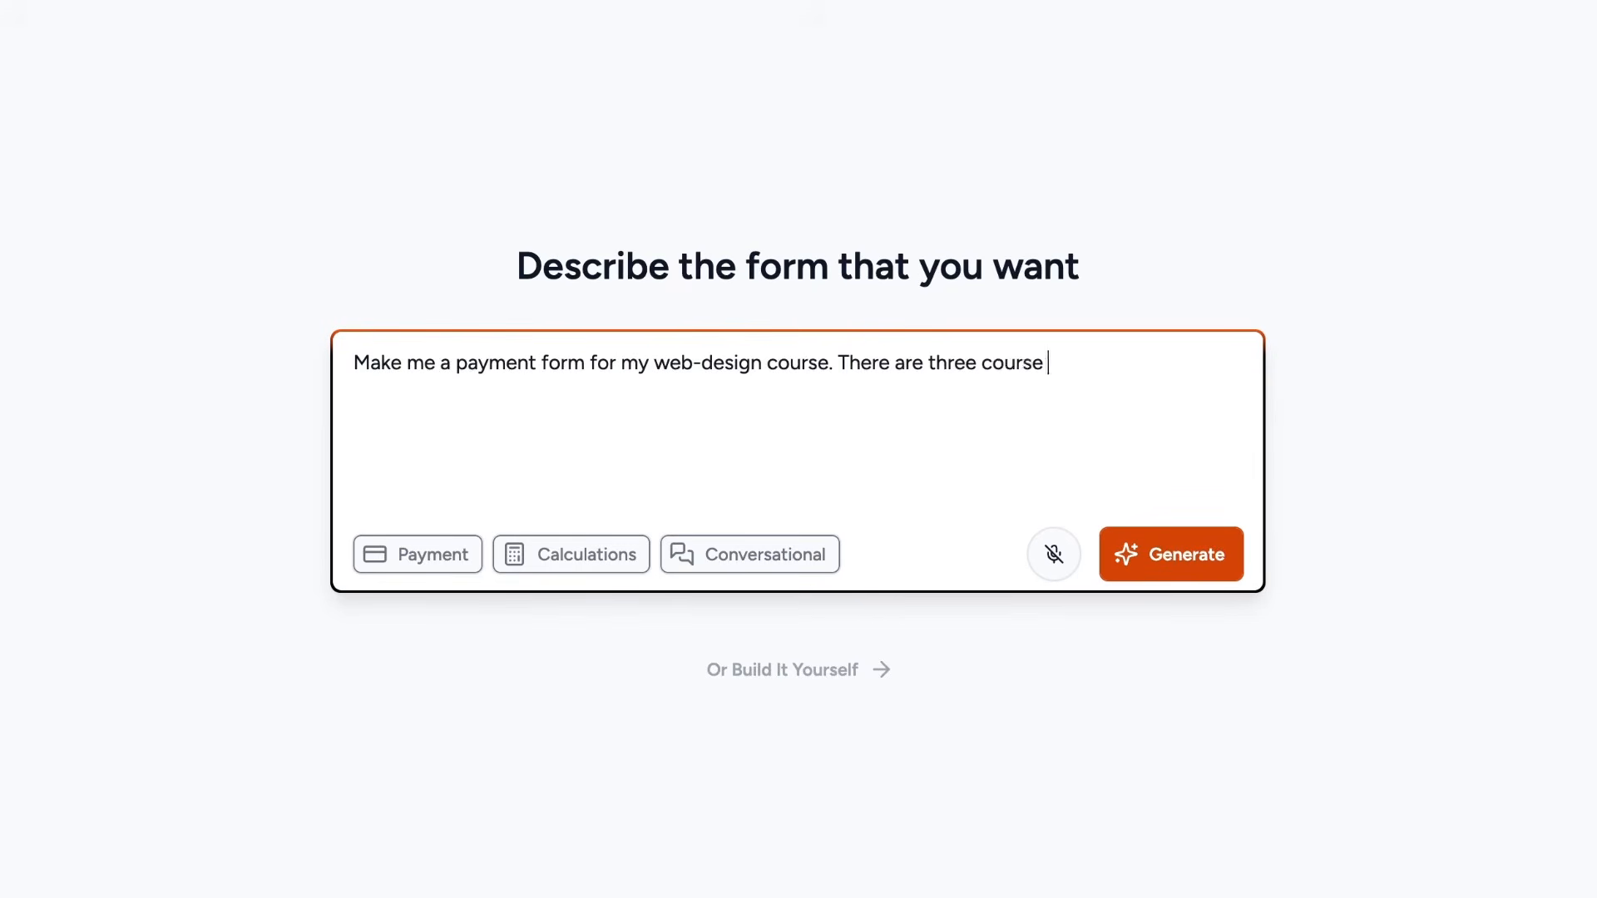
{"action": "key", "text": "Return"}
{"action": "type", "text": "Beginners -"}
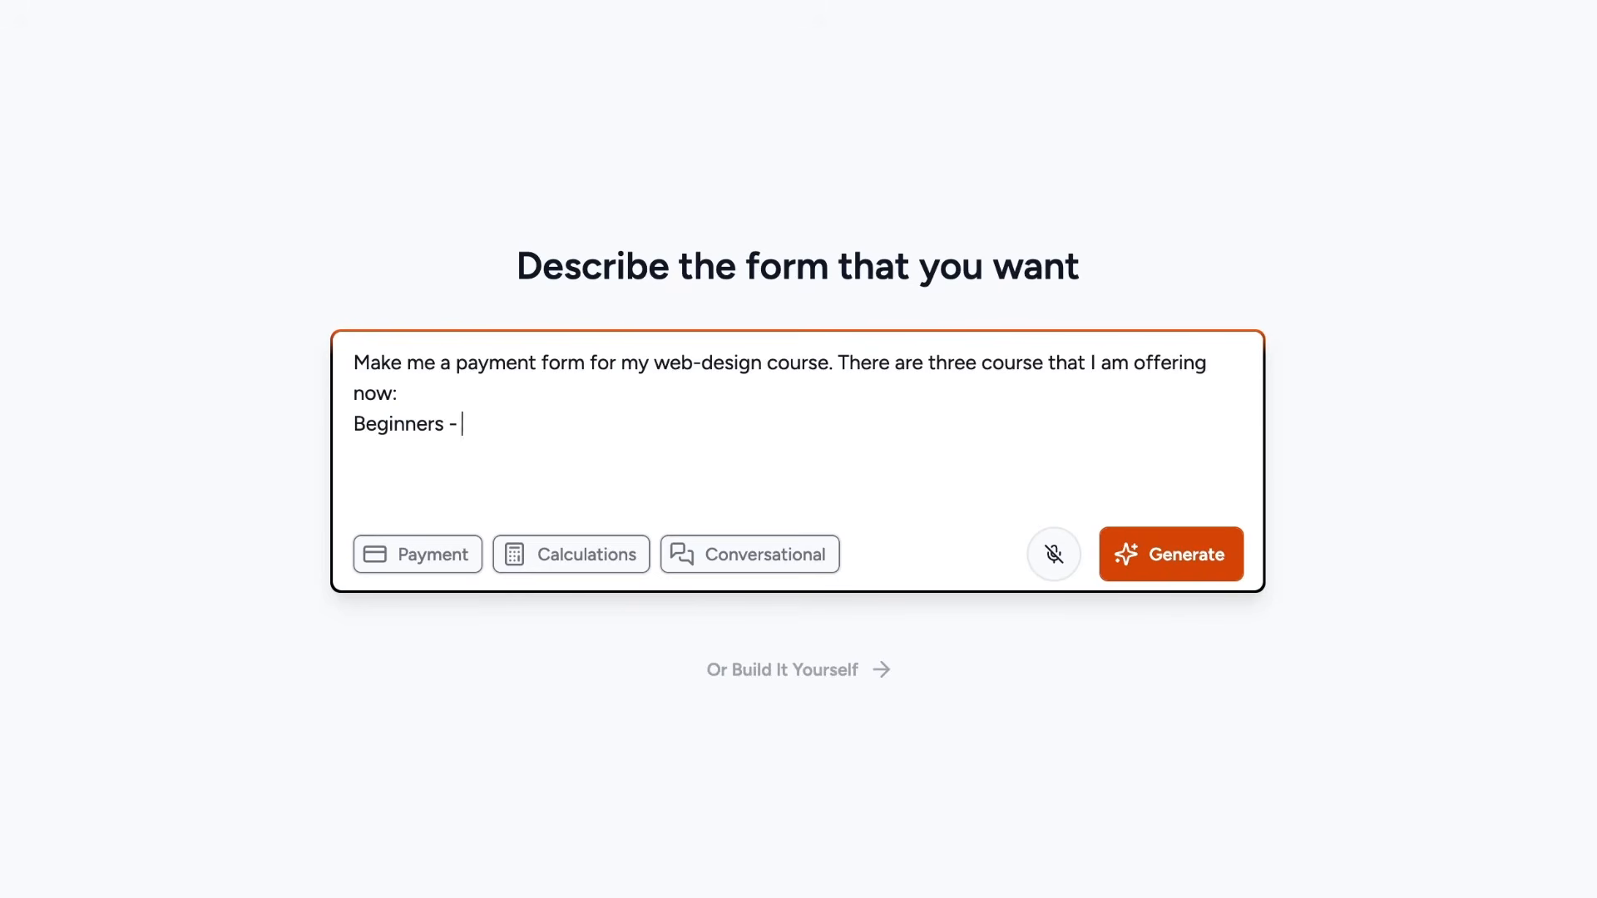
{"action": "type", "text": " at $150"}
{"action": "key", "text": "Return"}
{"action": "type", "text": "Intermediate - at "}
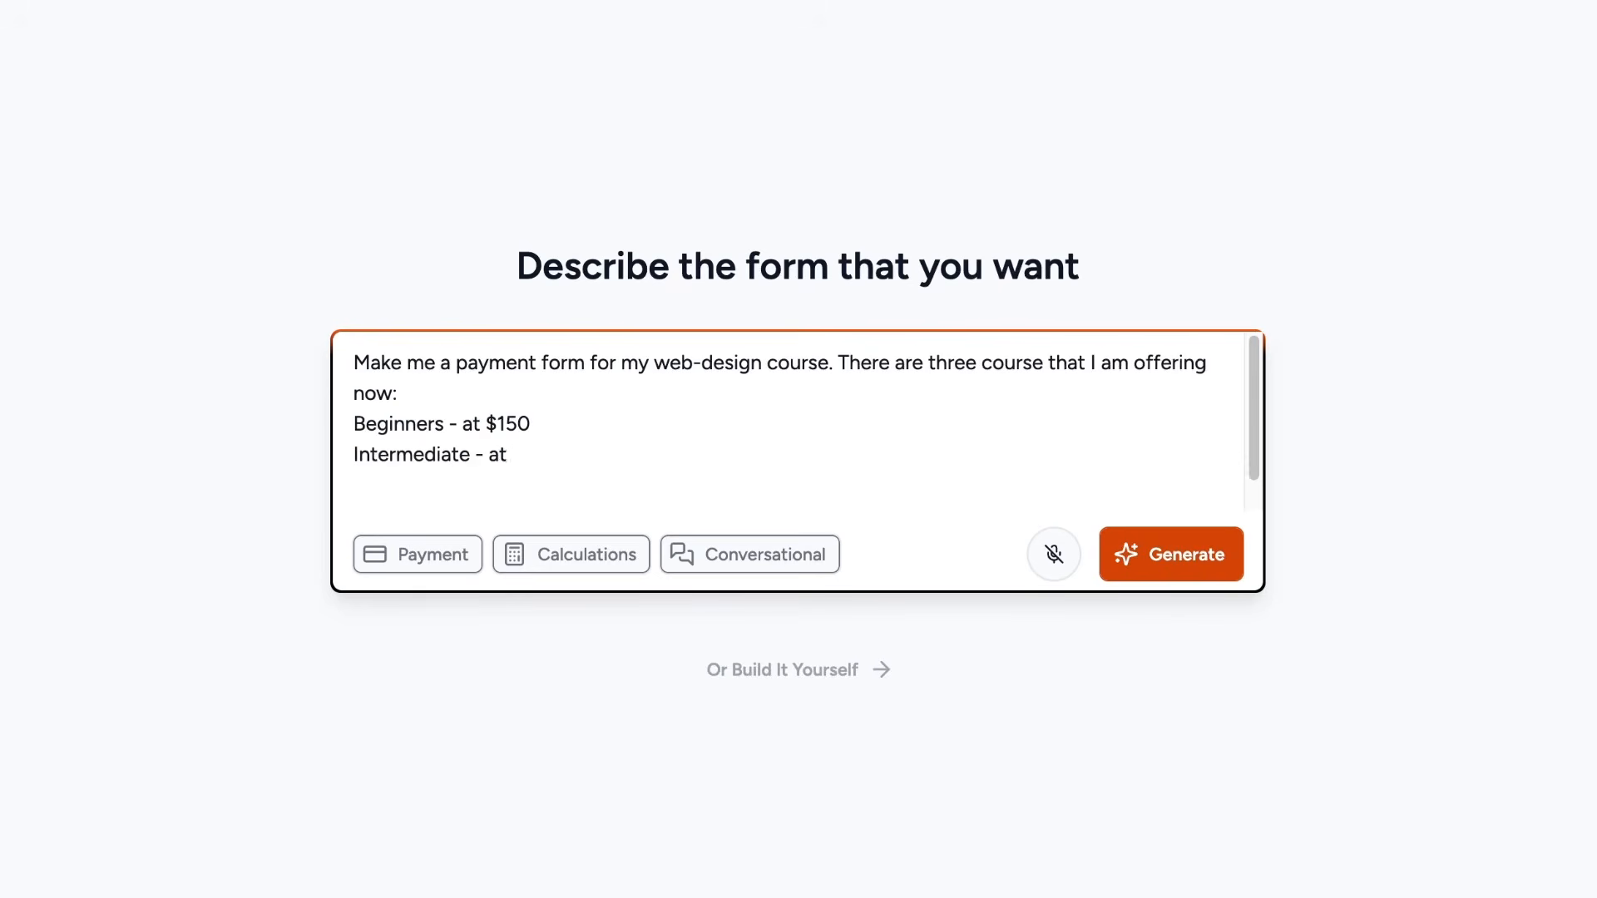
{"action": "type", "text": "$250"}
{"action": "key", "text": "Return"}
{"action": "type", "text": "Advanced - at $400"}
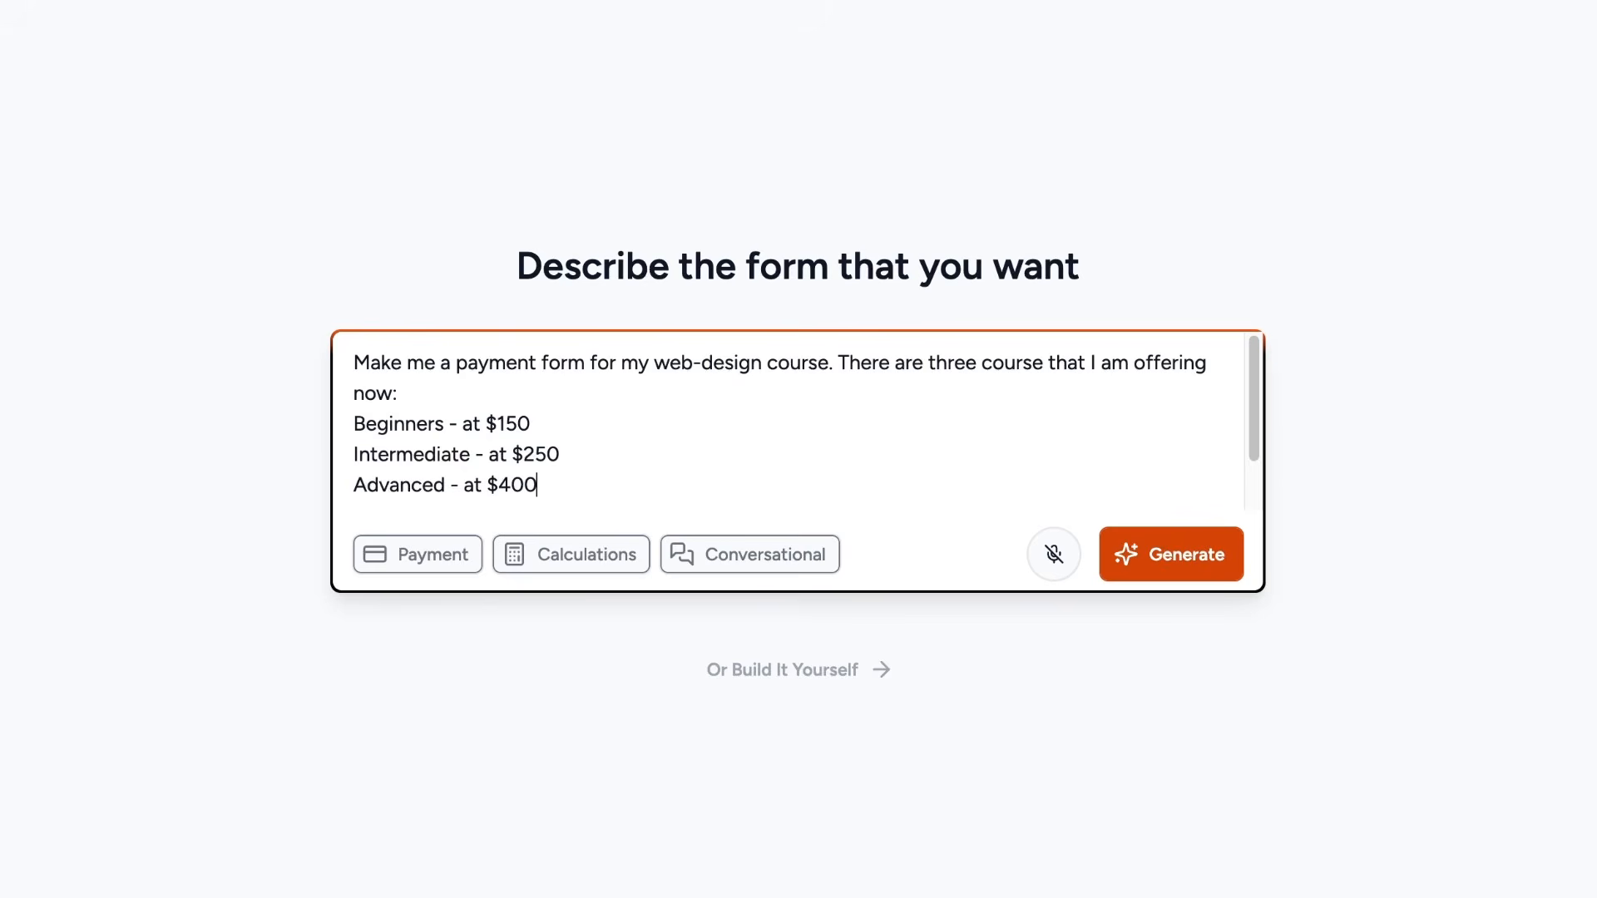
{"action": "left_click", "coordinate": [446, 573]}
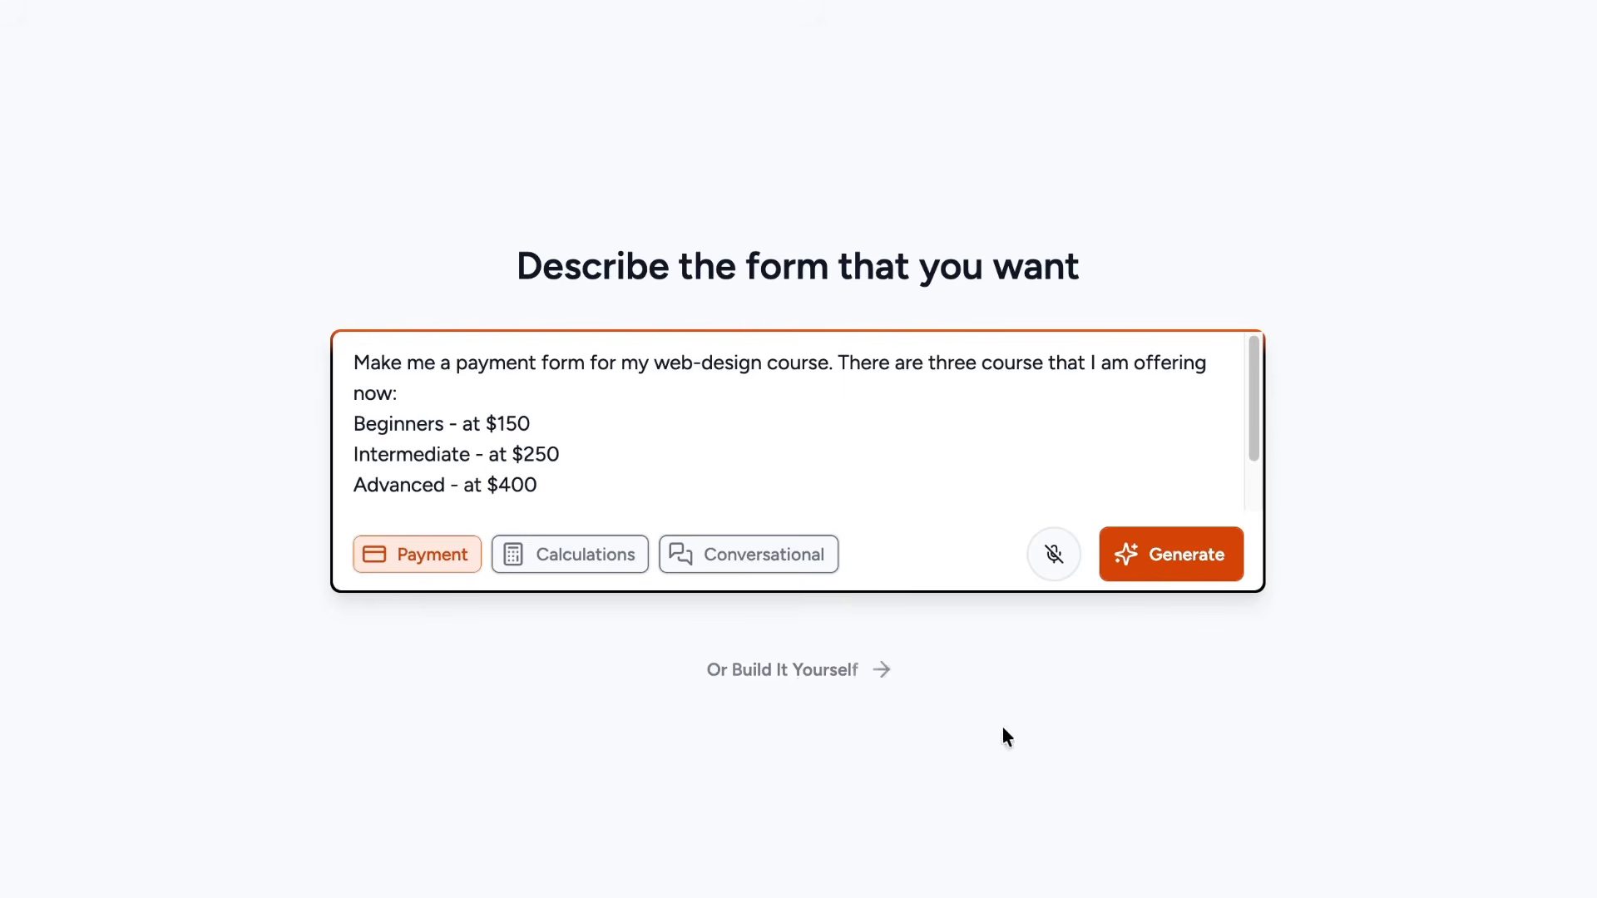
{"action": "left_click", "coordinate": [1198, 579]}
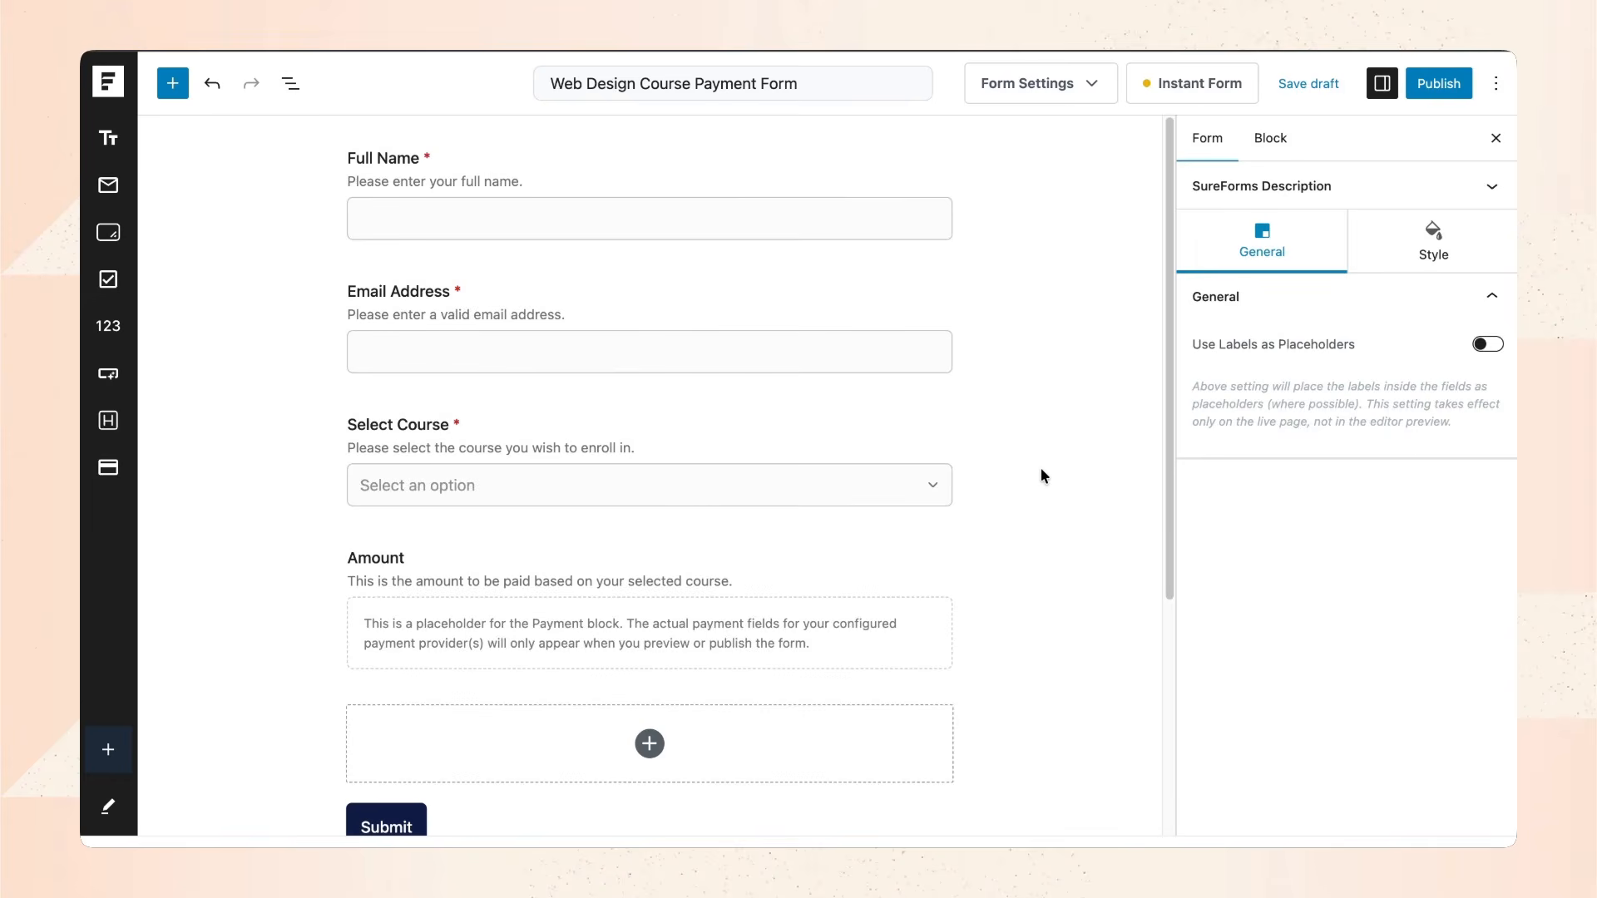
Scroll through the Full Name, Email Address, Select Course, Amount and Submit fields.
{"action": "scroll", "coordinate": [1082, 250], "scroll_direction": "down", "scroll_amount": 3}
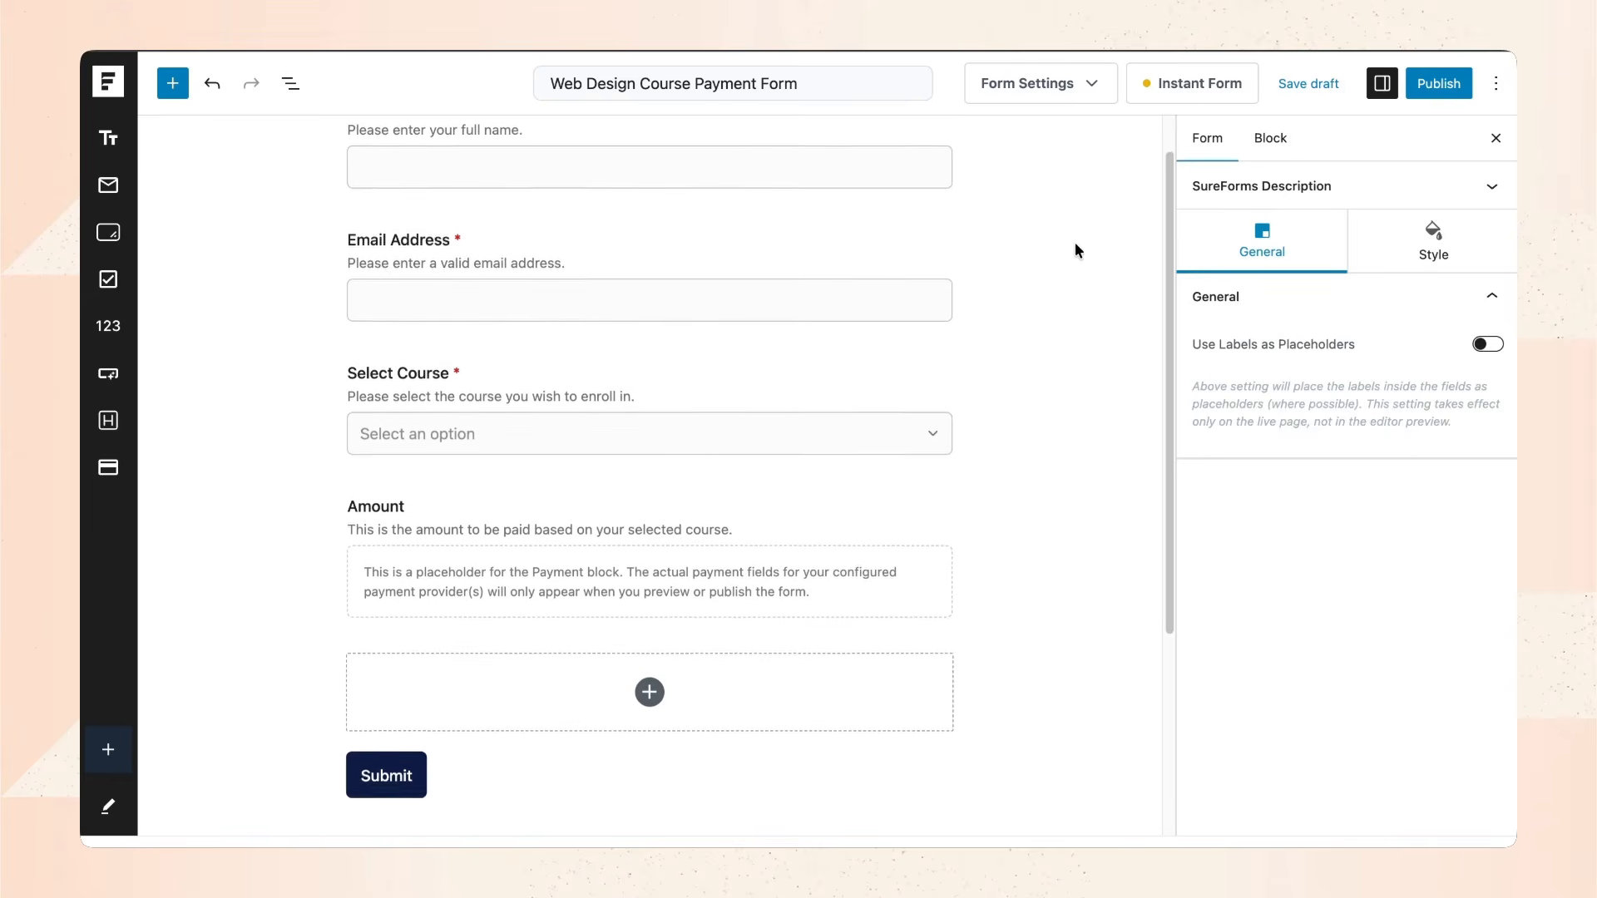
{"action": "scroll", "coordinate": [1070, 260], "scroll_direction": "up", "scroll_amount": 3}
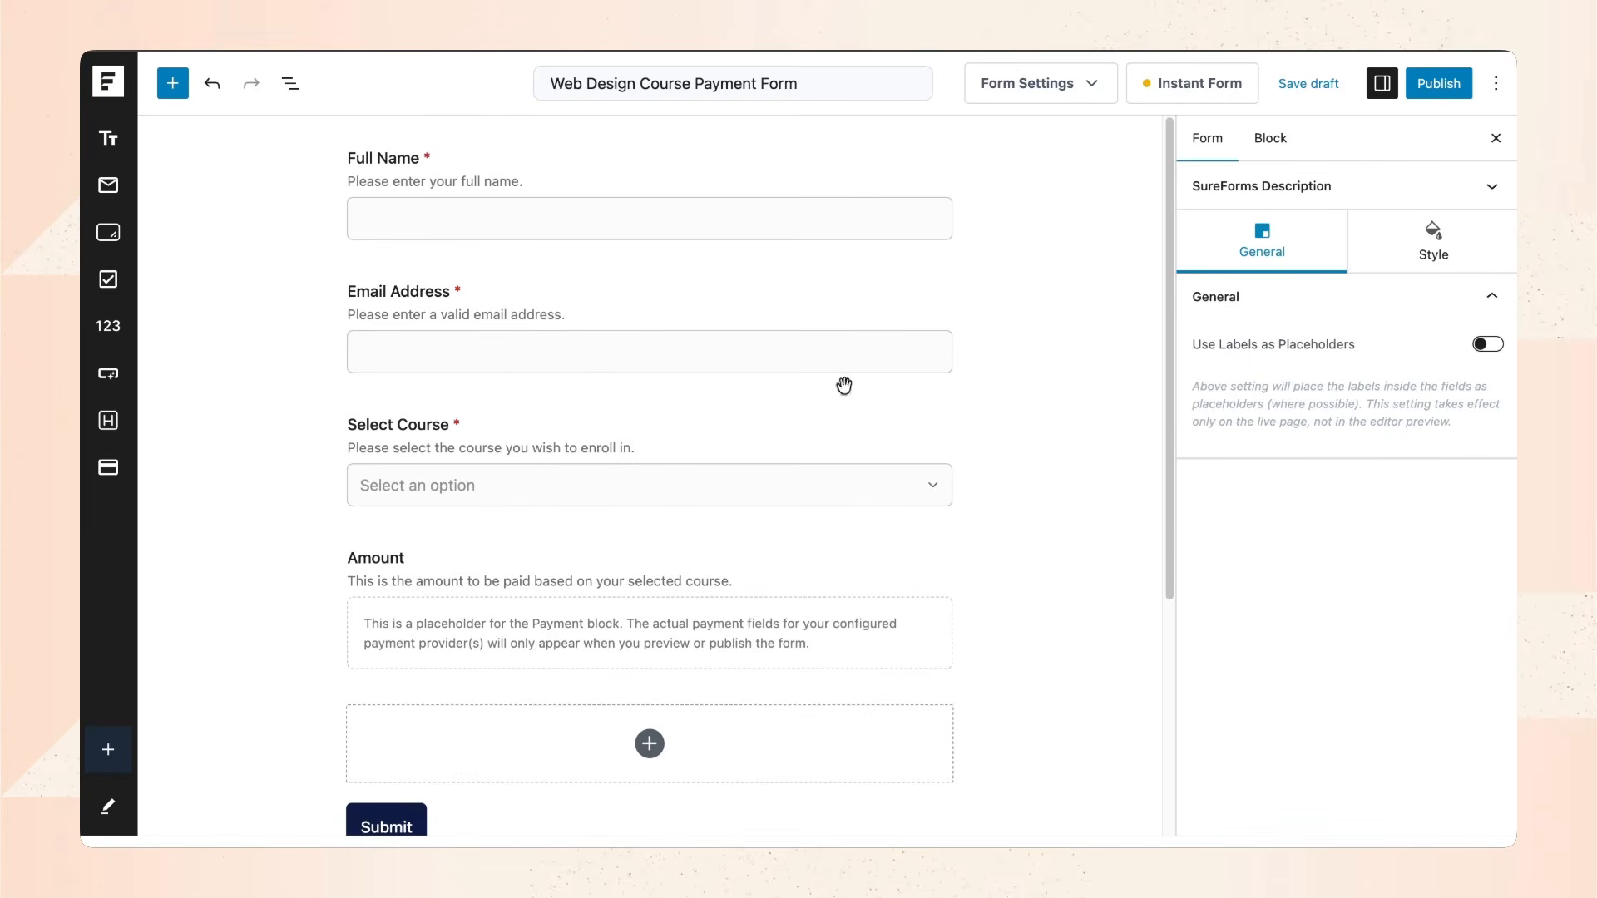
Check the Select Course options: Beginners 150, Intermediate 250, Advanced 400.
{"action": "left_click", "coordinate": [805, 445]}
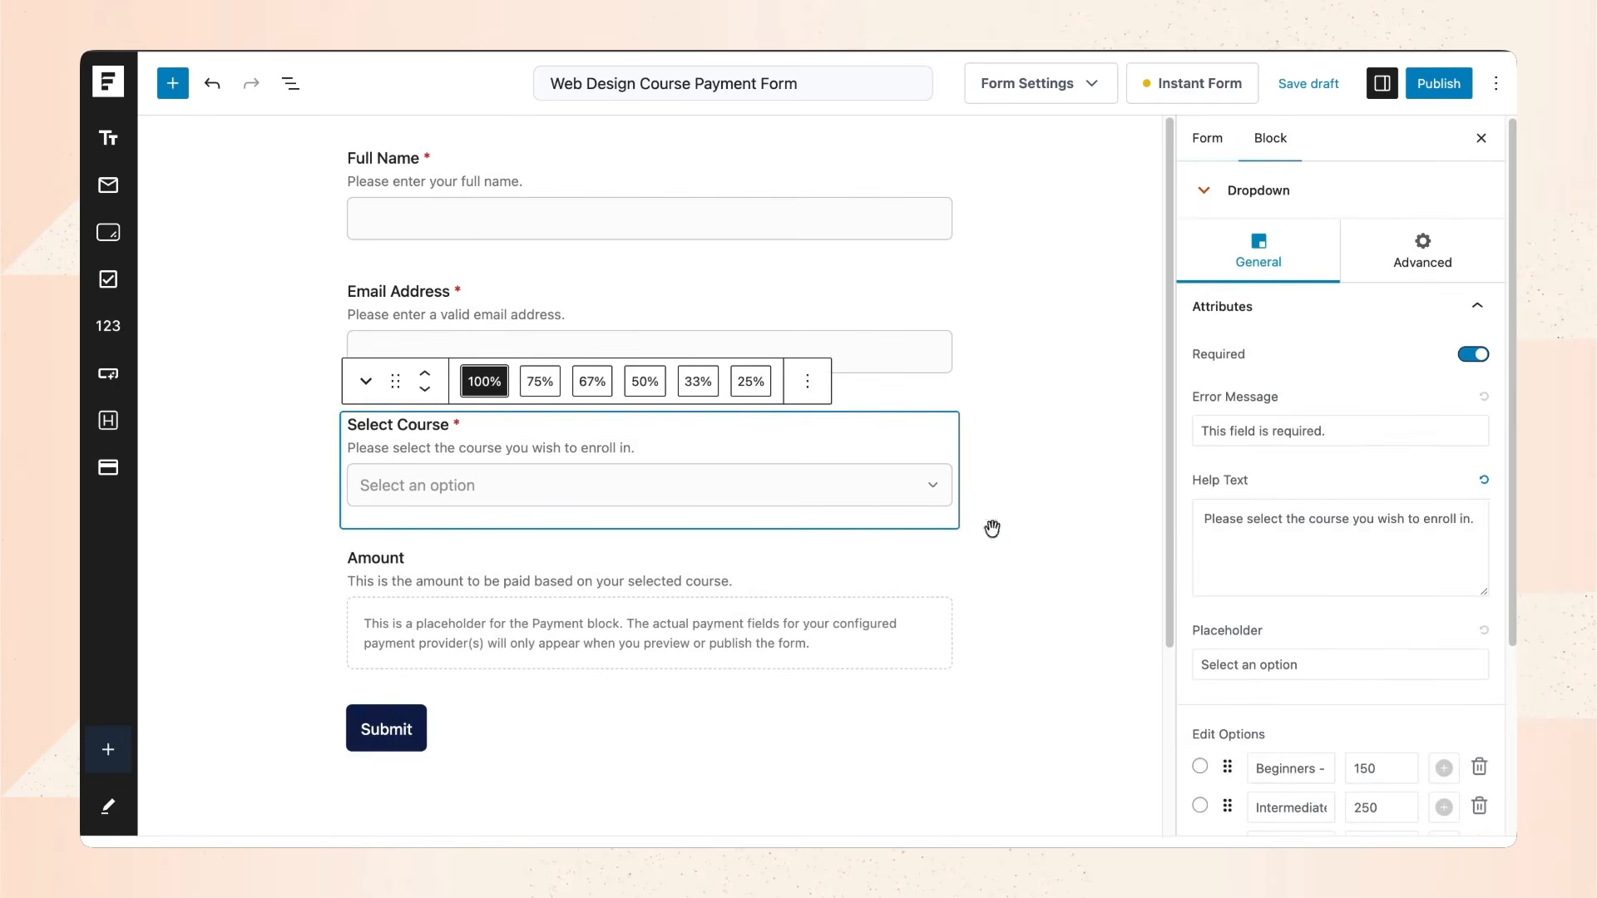
{"action": "scroll", "coordinate": [1341, 588], "scroll_direction": "down", "scroll_amount": 1}
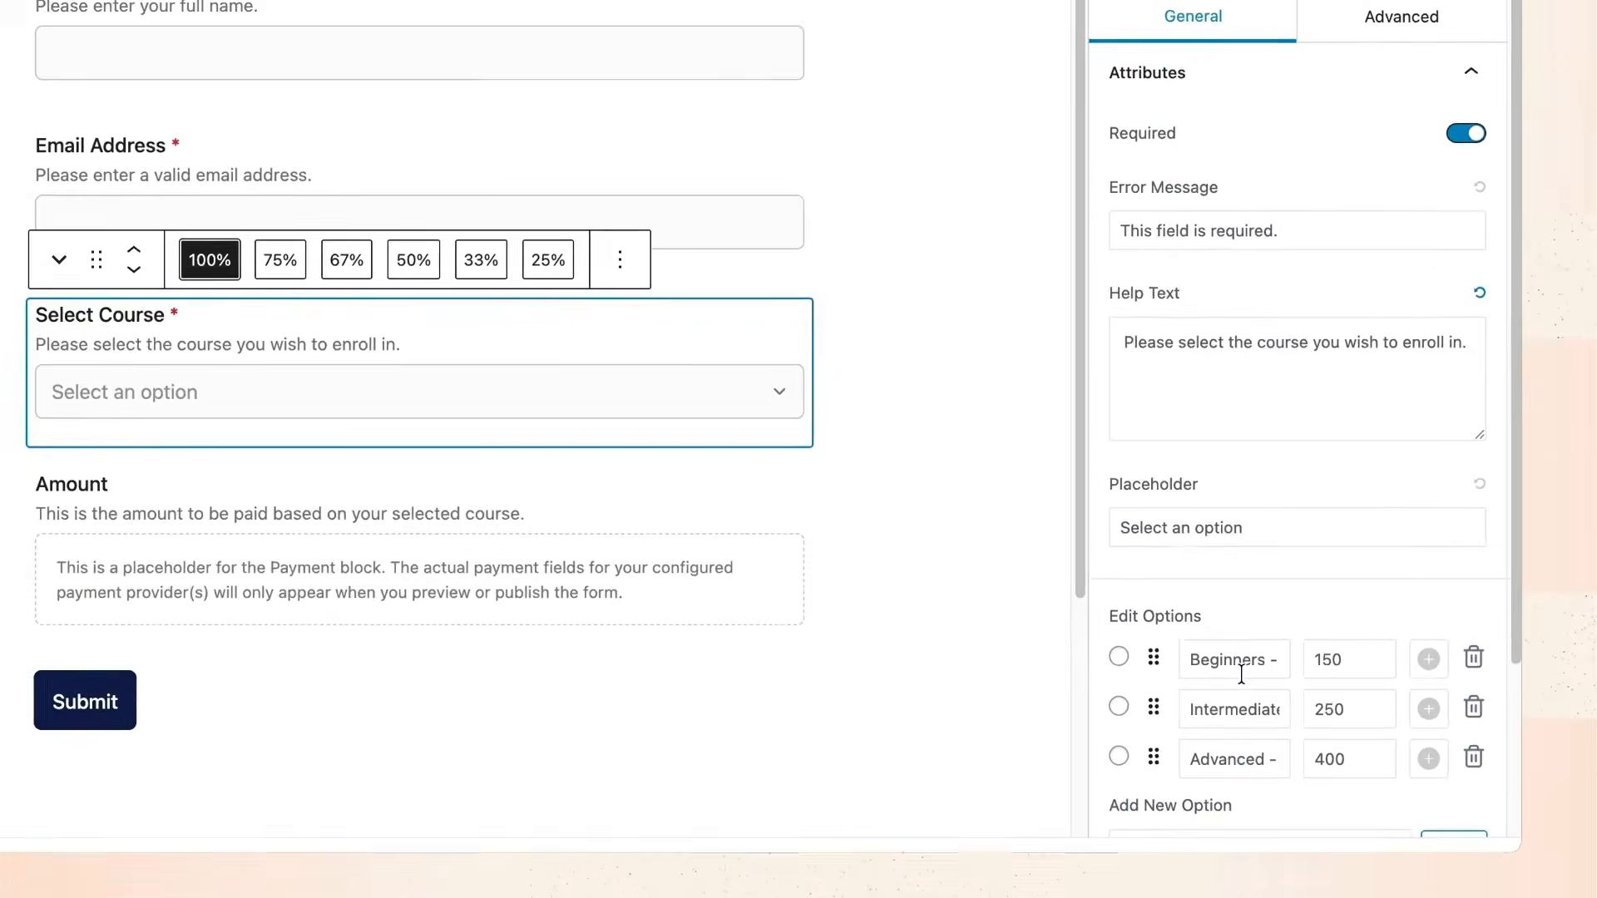
{"action": "left_click", "coordinate": [1255, 748]}
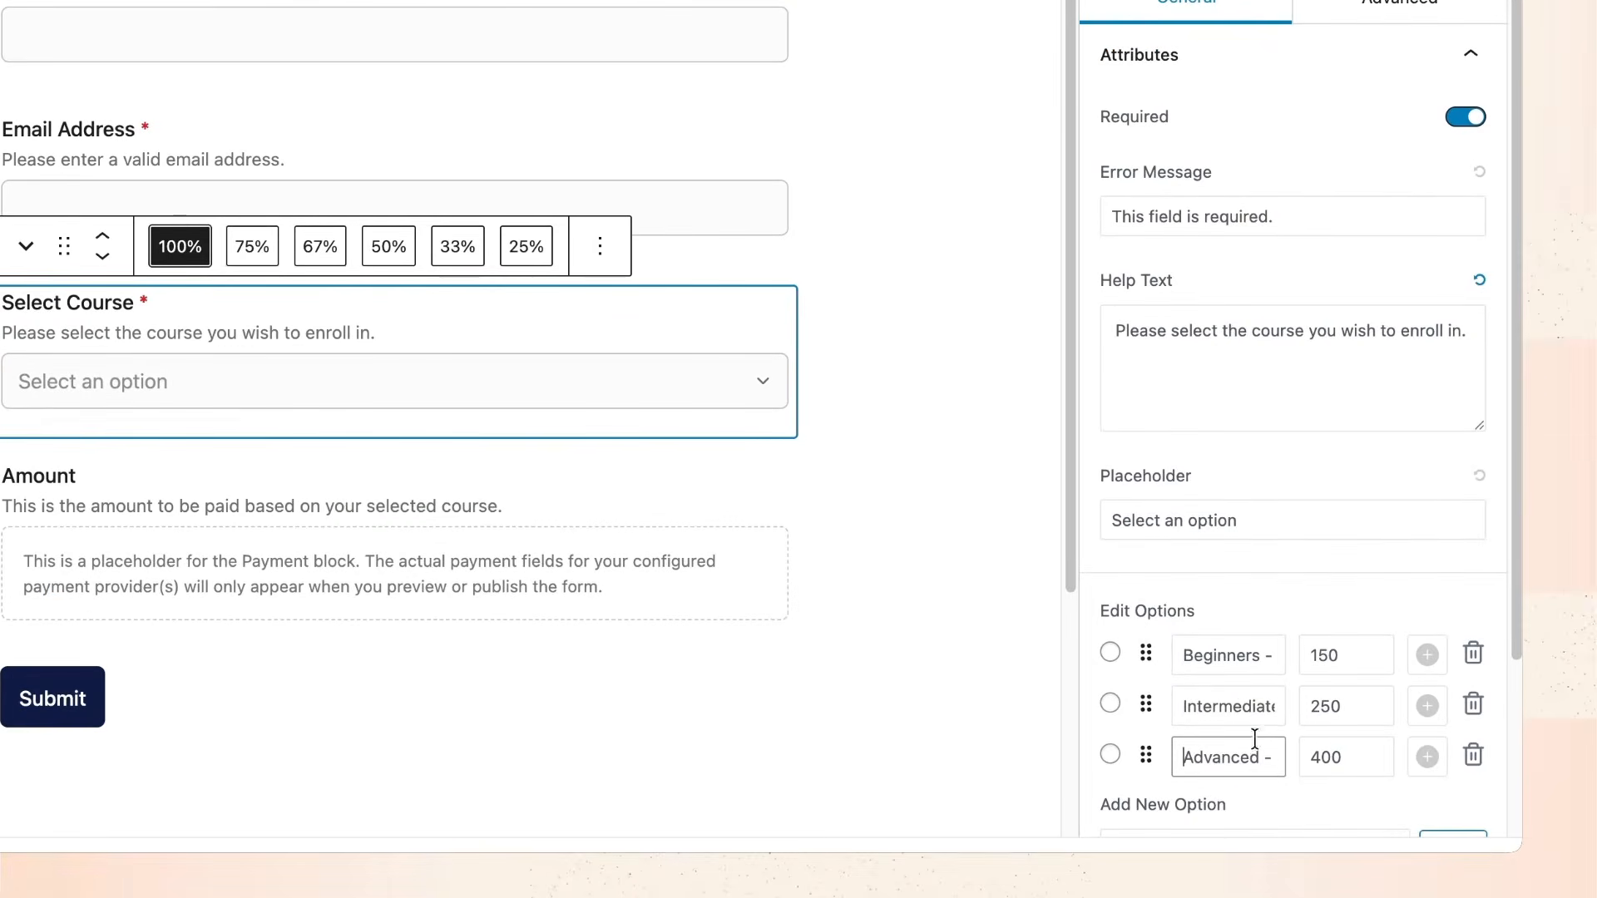
{"action": "scroll", "coordinate": [1245, 652], "scroll_direction": "down", "scroll_amount": 1}
{"action": "left_click", "coordinate": [1270, 639]}
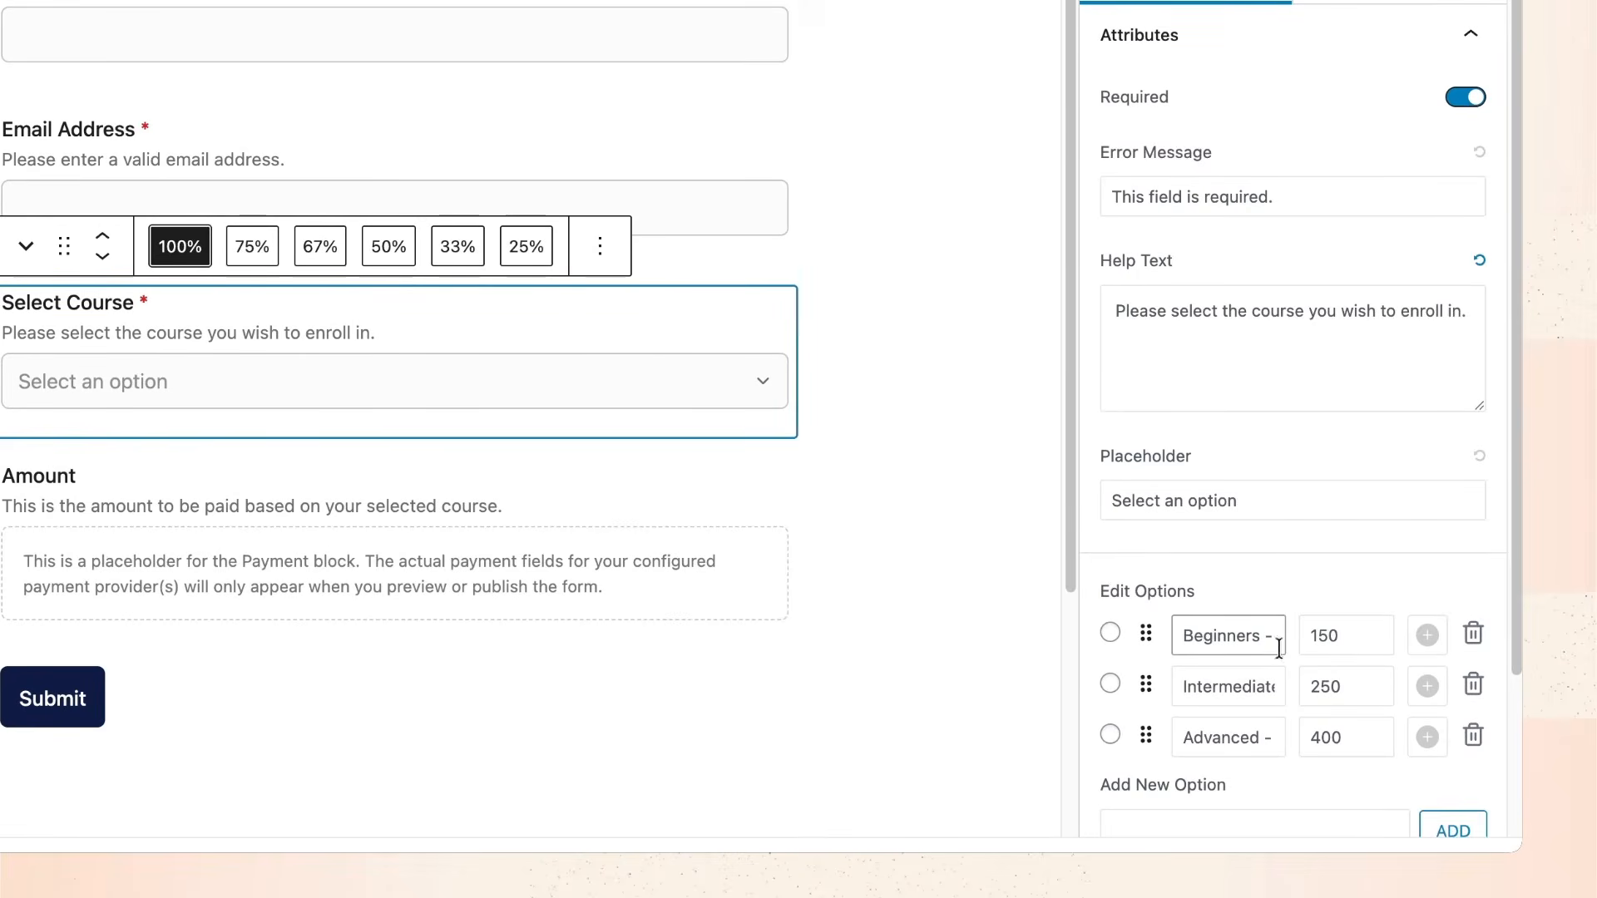
{"action": "key", "text": "Right"}
{"action": "key", "text": "Right"}
{"action": "key", "text": "Right"}
{"action": "key", "text": "Right"}
{"action": "key", "text": "Home"}
{"action": "left_click", "coordinate": [1357, 634]}
{"action": "left_click", "coordinate": [1360, 686]}
{"action": "left_click", "coordinate": [1365, 731]}
{"action": "scroll", "coordinate": [1225, 594], "scroll_direction": "down", "scroll_amount": 3}
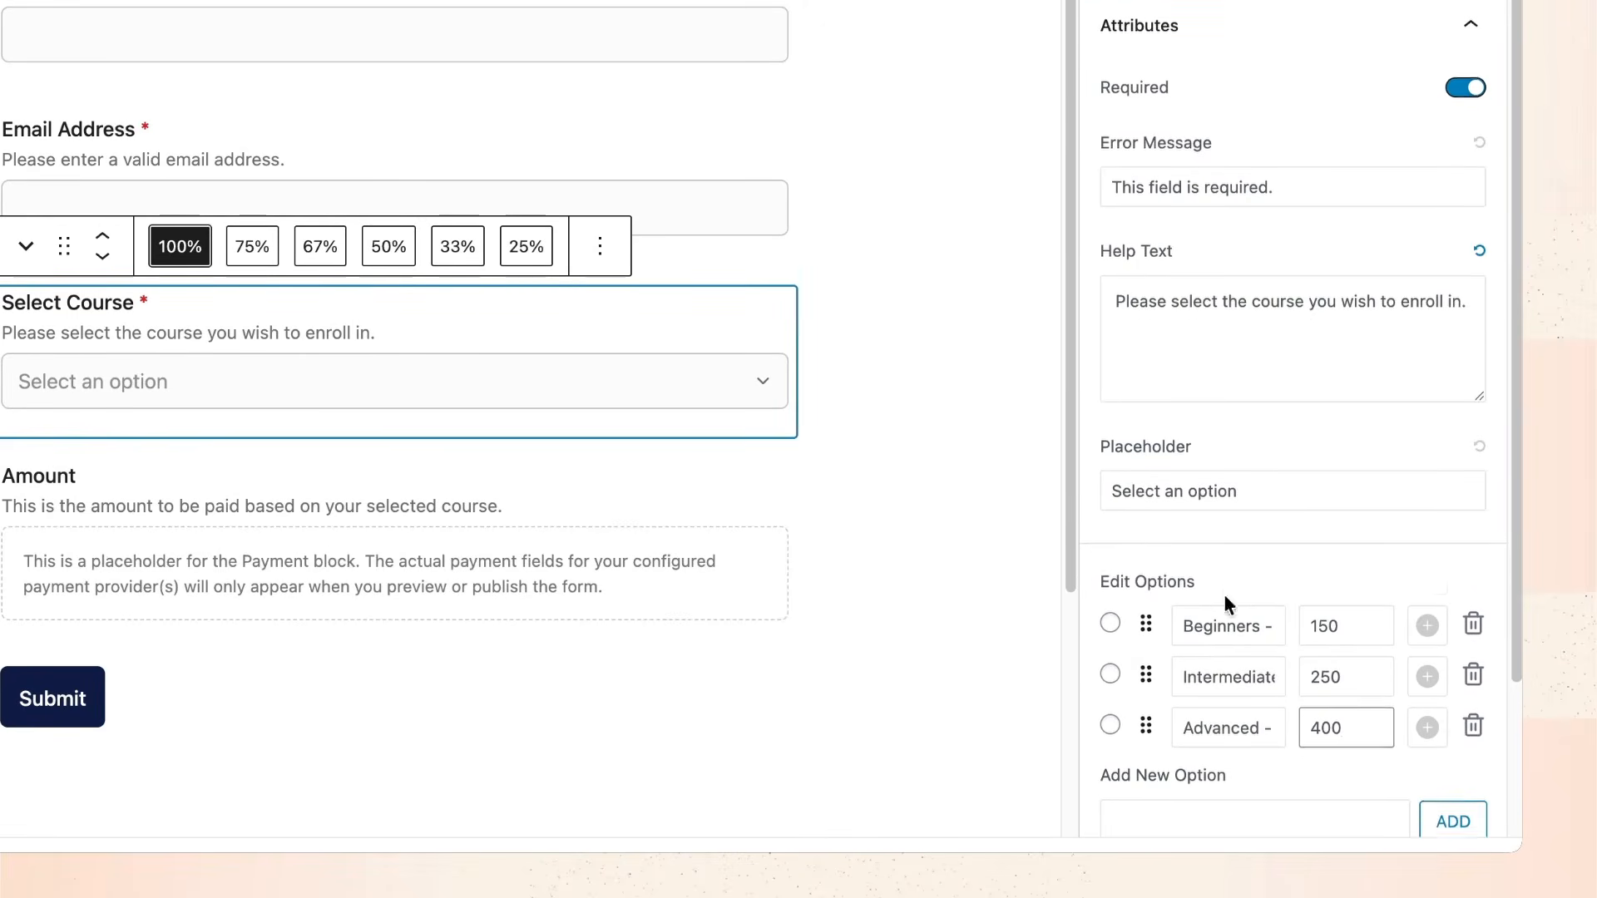
{"action": "left_click", "coordinate": [1240, 611]}
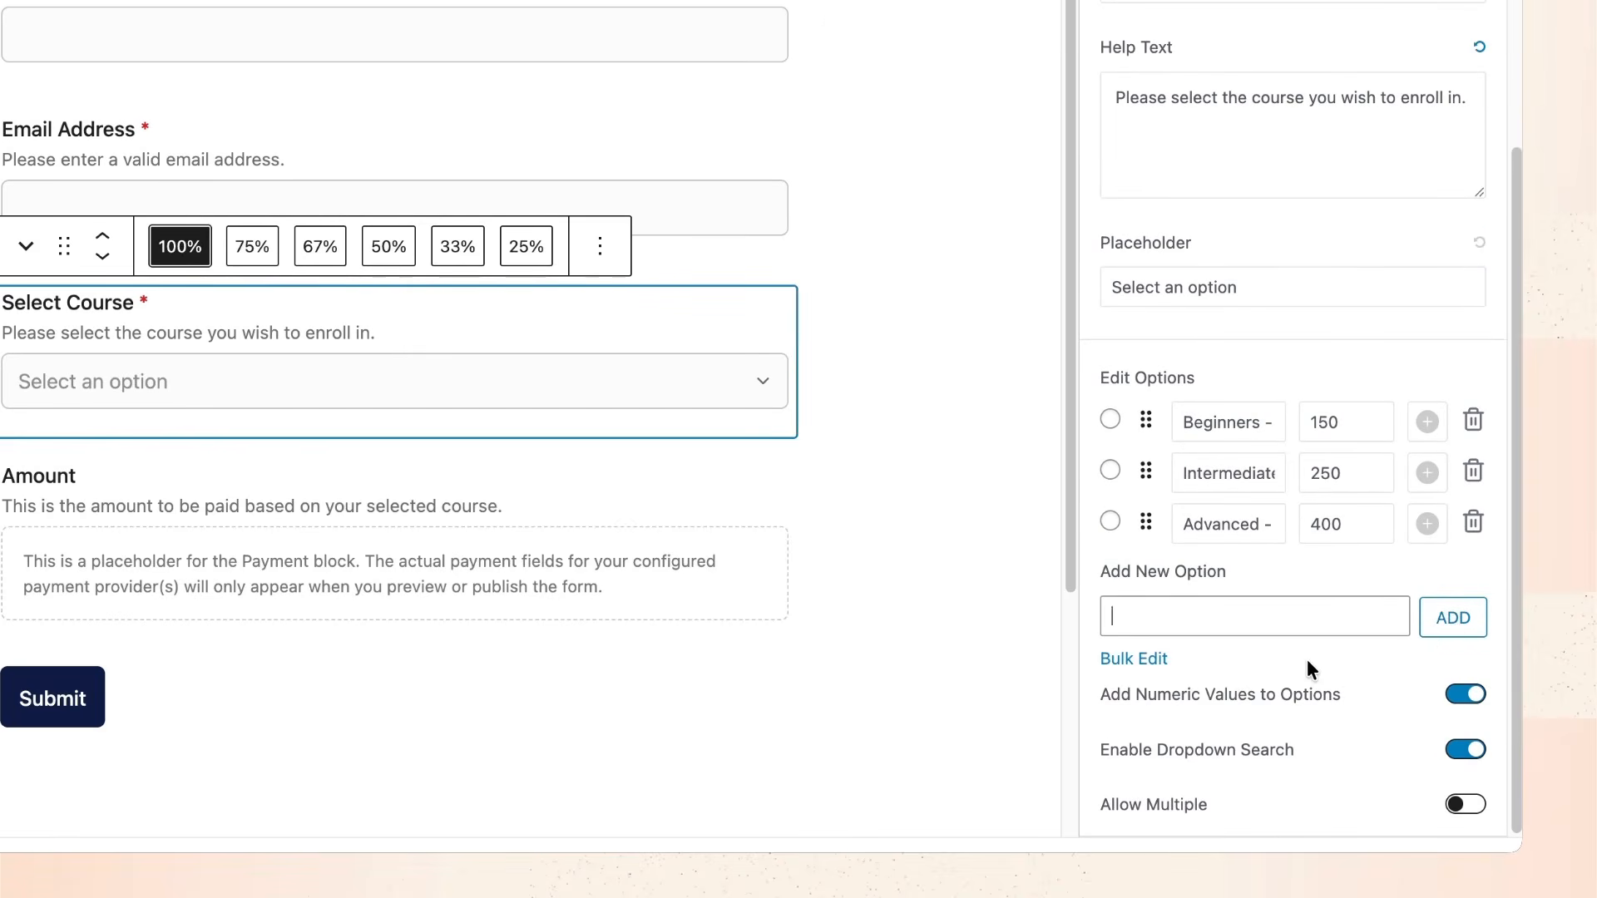
Show the Amount block's settings: One Time via Stripe with Dynamic Amount.
{"action": "scroll", "coordinate": [1278, 541], "scroll_direction": "up", "scroll_amount": 3}
{"action": "left_click", "coordinate": [993, 437]}
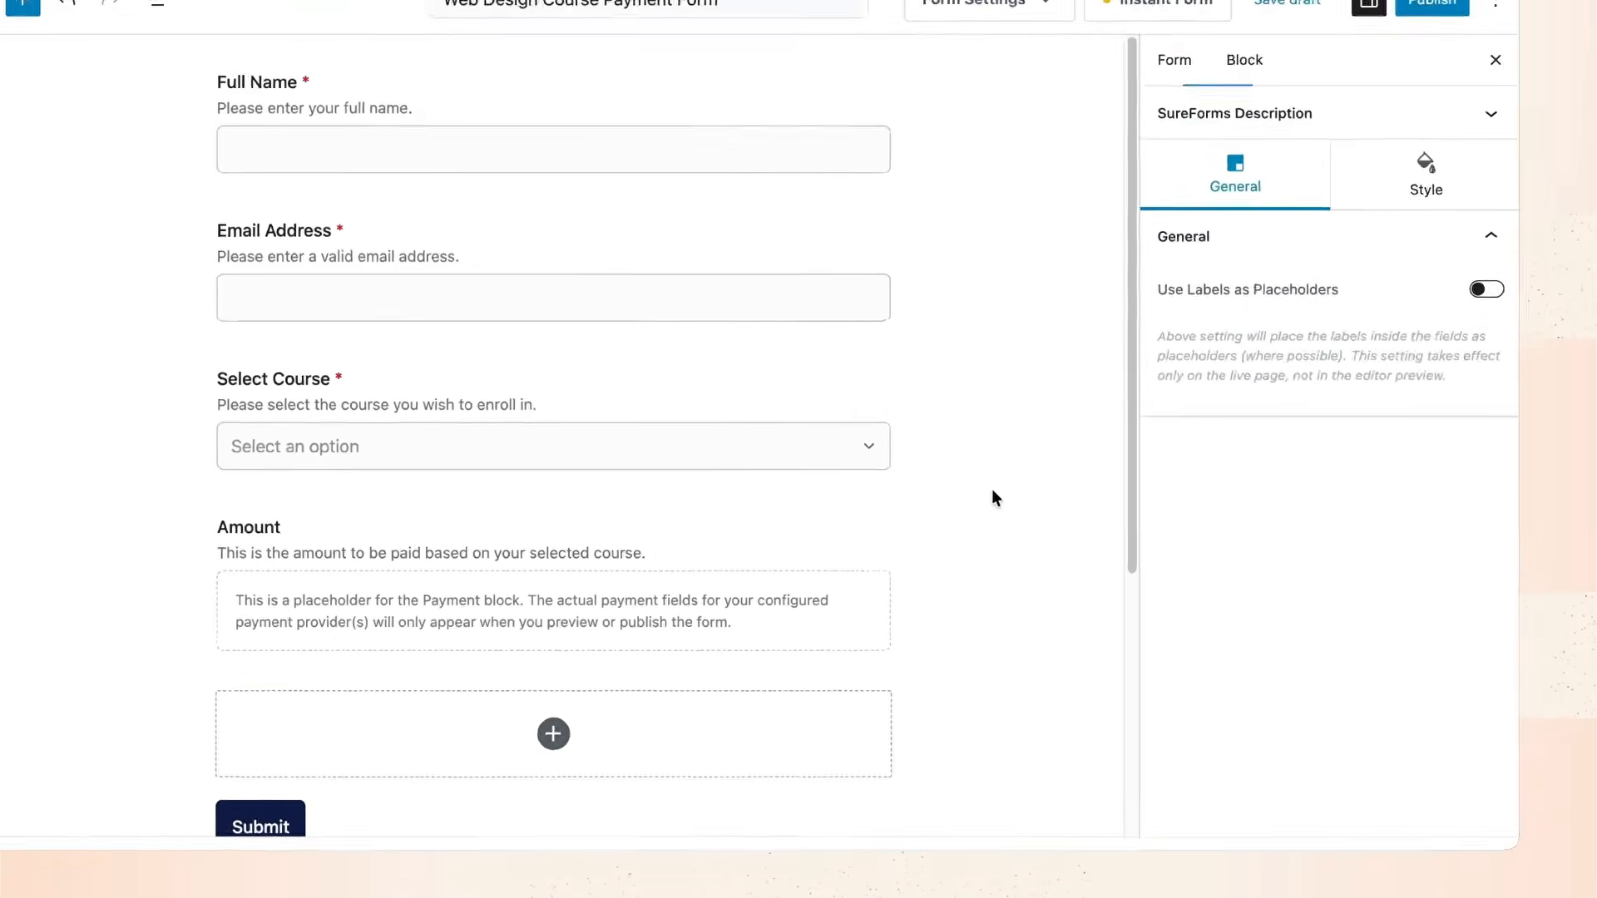
{"action": "left_click", "coordinate": [699, 553]}
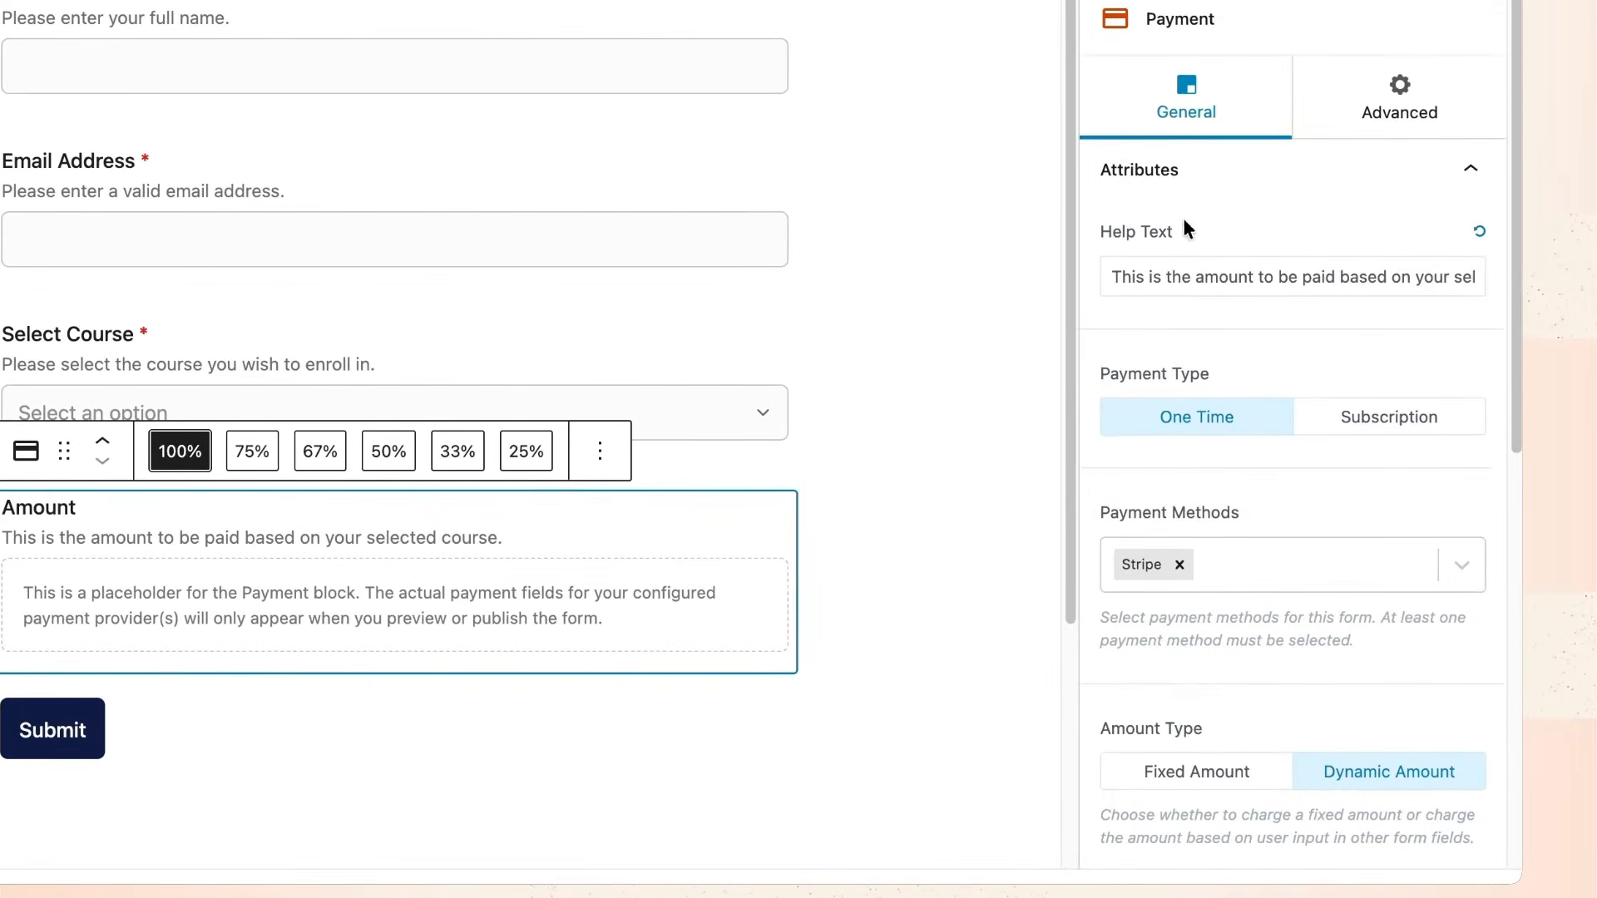
Keep Full Name and Email Address as the customer name and email sources.
{"action": "scroll", "coordinate": [1238, 367], "scroll_direction": "down", "scroll_amount": 3}
{"action": "scroll", "coordinate": [1238, 372], "scroll_direction": "down", "scroll_amount": 10}
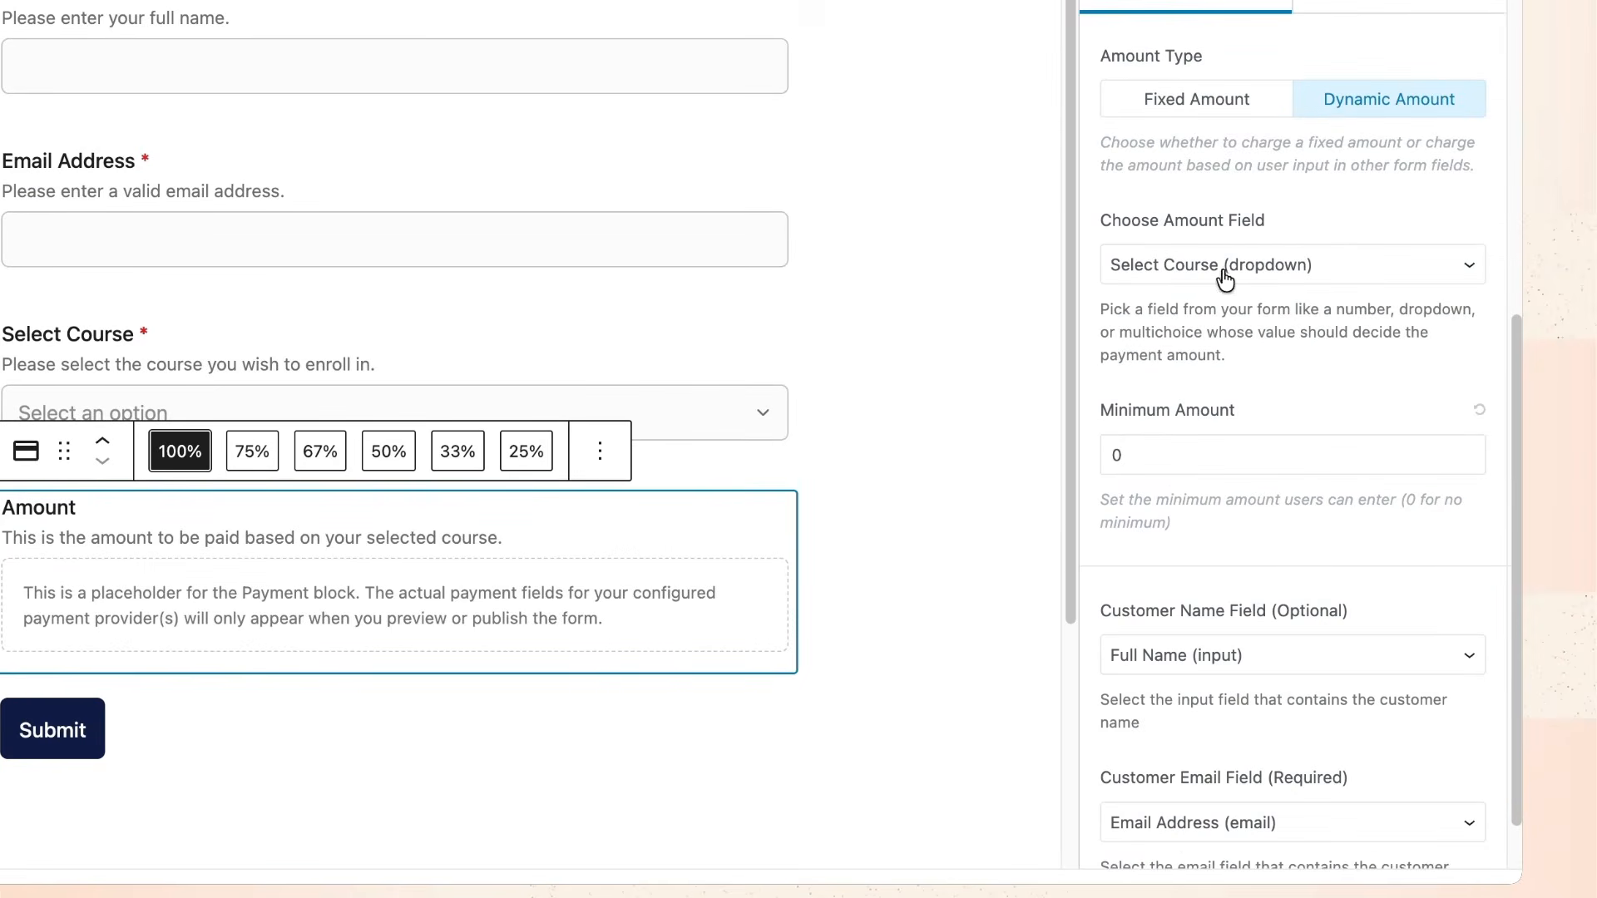
{"action": "left_click", "coordinate": [1286, 657]}
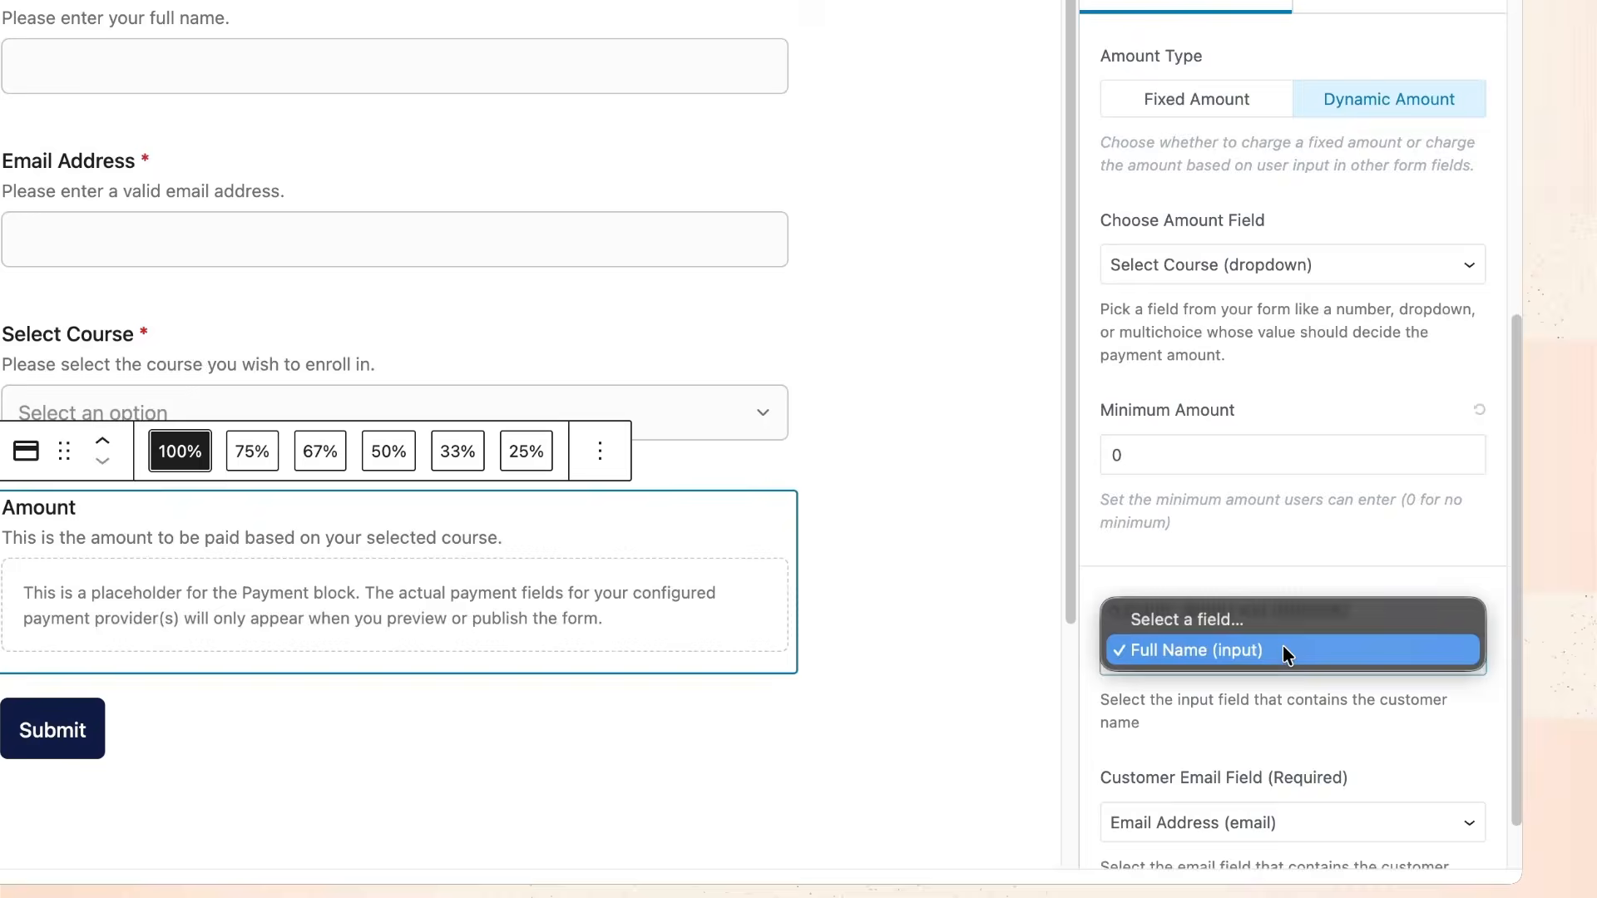
{"action": "left_click", "coordinate": [1283, 645]}
{"action": "scroll", "coordinate": [1280, 560], "scroll_direction": "down", "scroll_amount": 1}
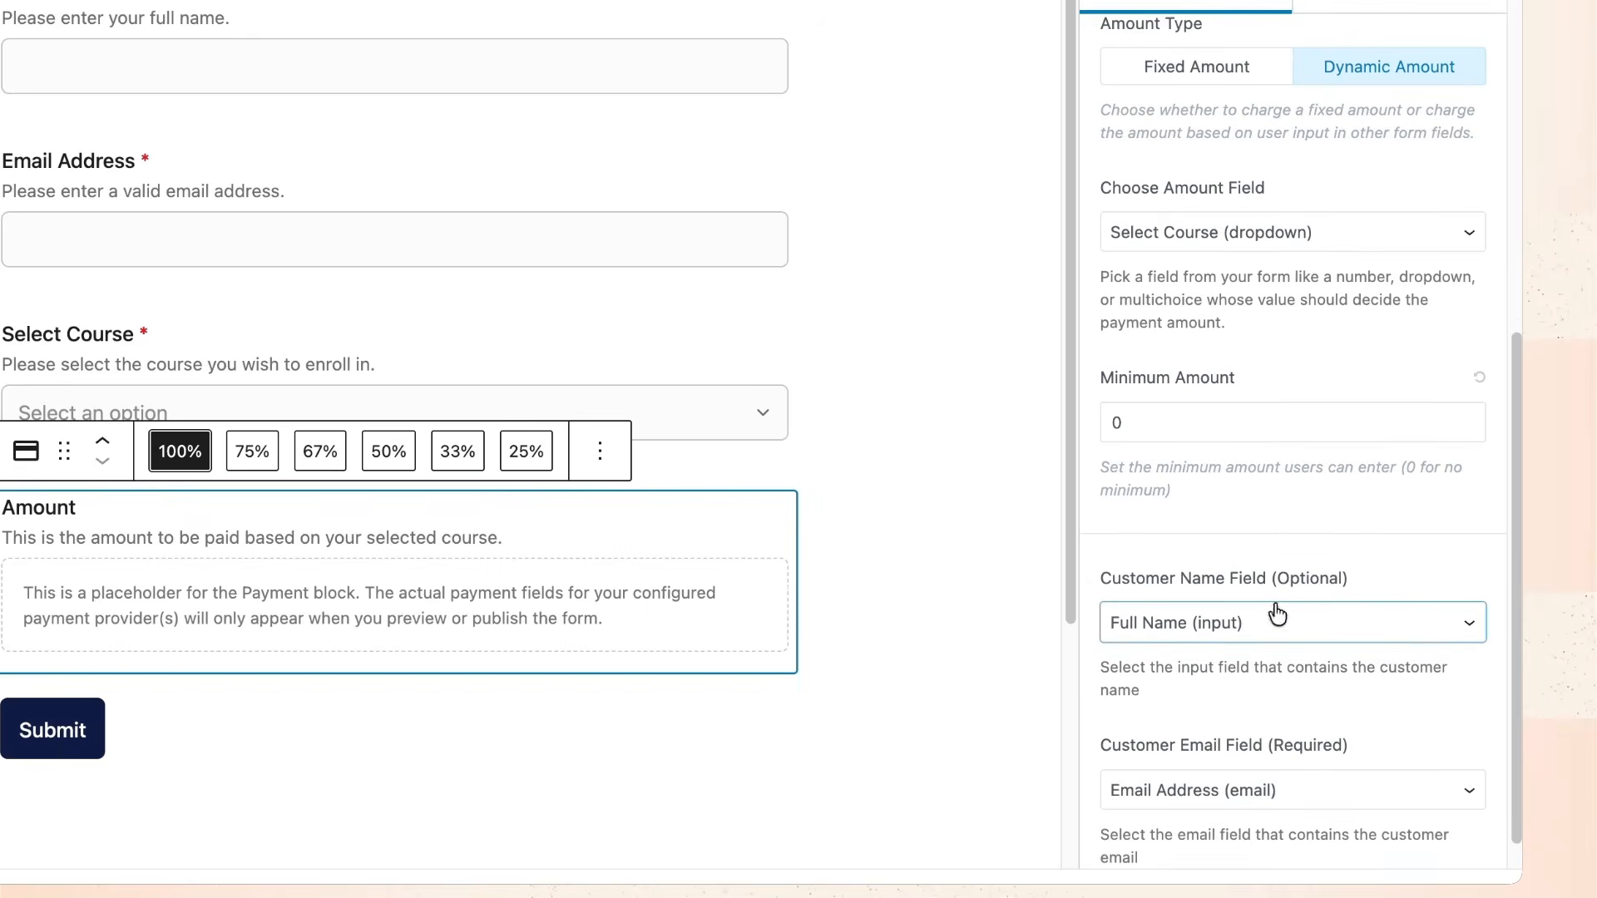
{"action": "left_click", "coordinate": [1271, 802]}
{"action": "left_click", "coordinate": [1270, 781]}
{"action": "scroll", "coordinate": [1259, 602], "scroll_direction": "up", "scroll_amount": 8}
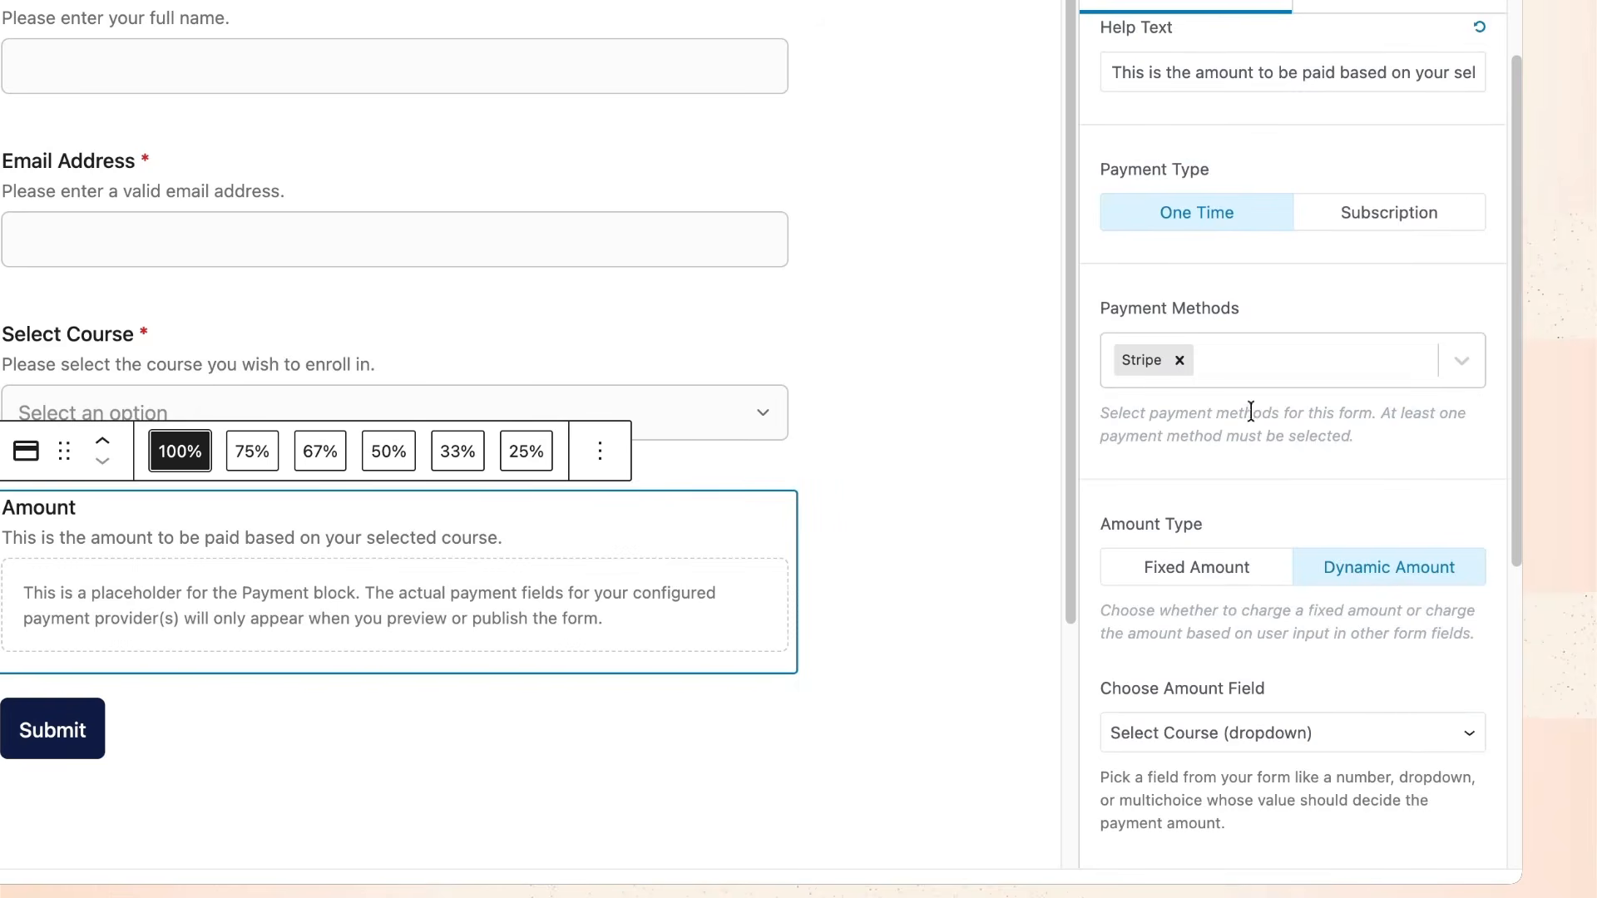
Add PayPal to the payment methods alongside Stripe.
{"action": "left_click", "coordinate": [1243, 358]}
{"action": "left_click", "coordinate": [1190, 426]}
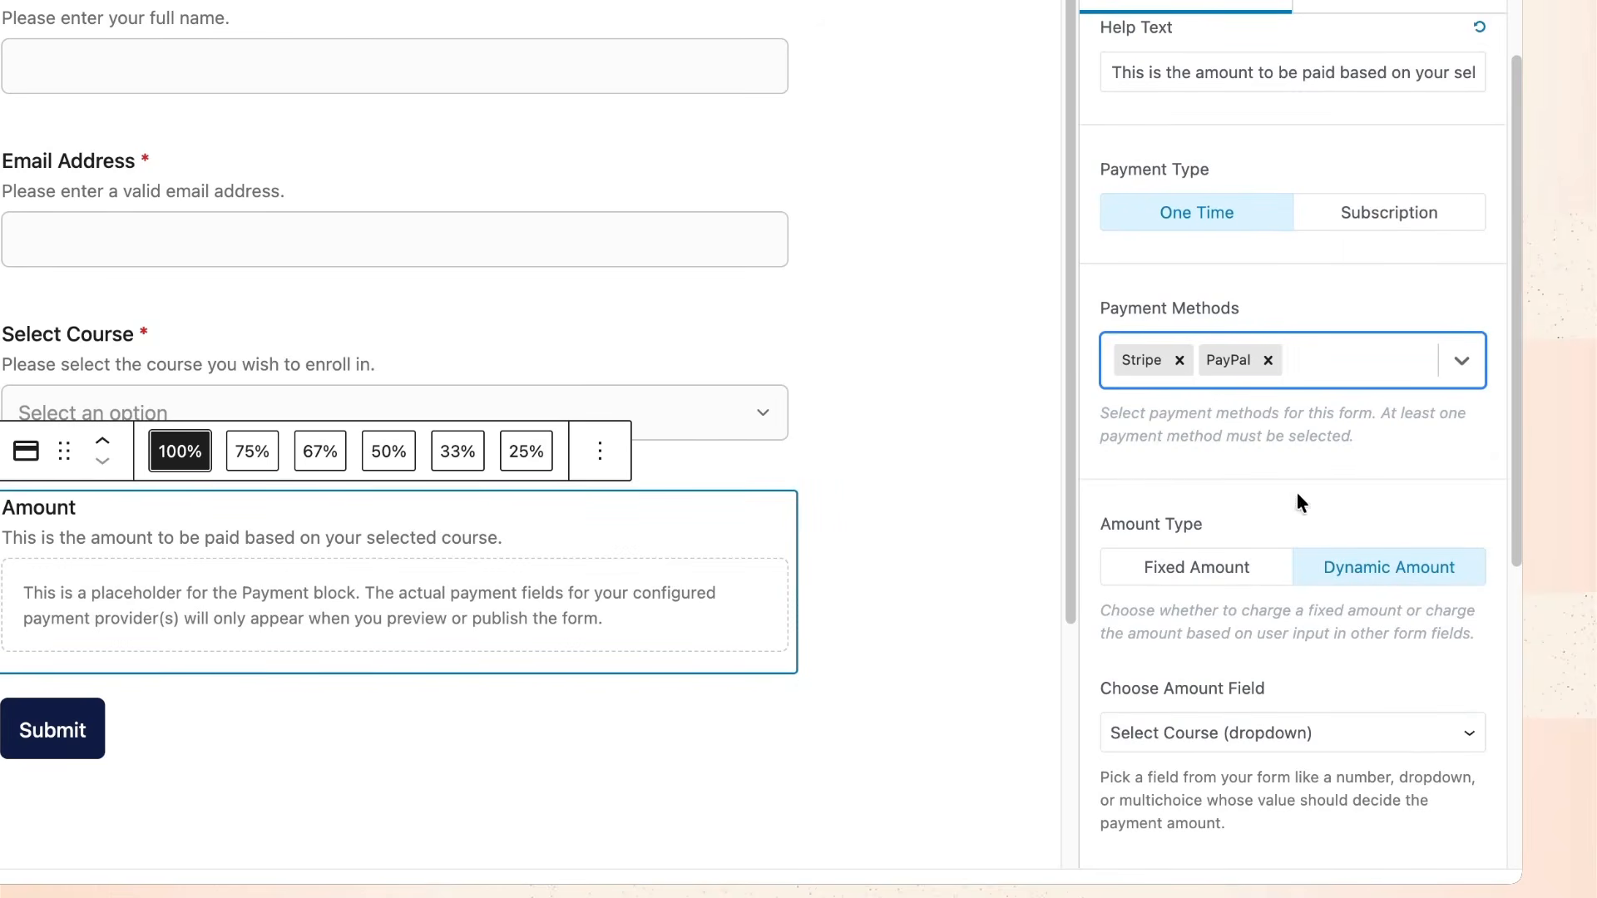
{"action": "left_click", "coordinate": [1178, 358]}
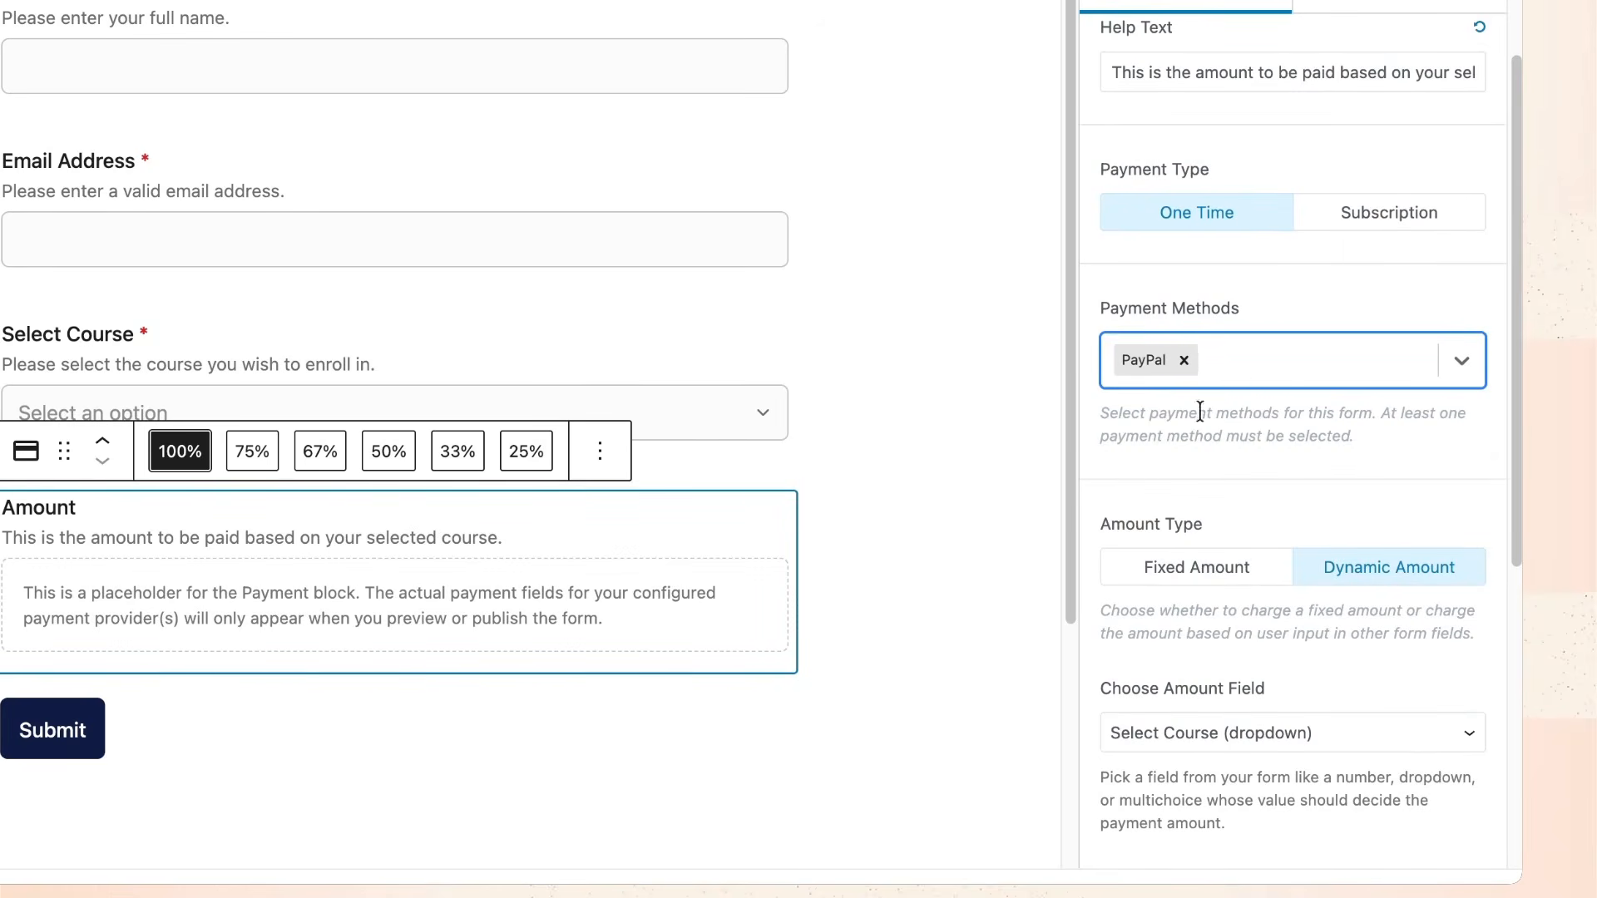
{"action": "left_click", "coordinate": [1234, 366]}
{"action": "left_click", "coordinate": [1213, 423]}
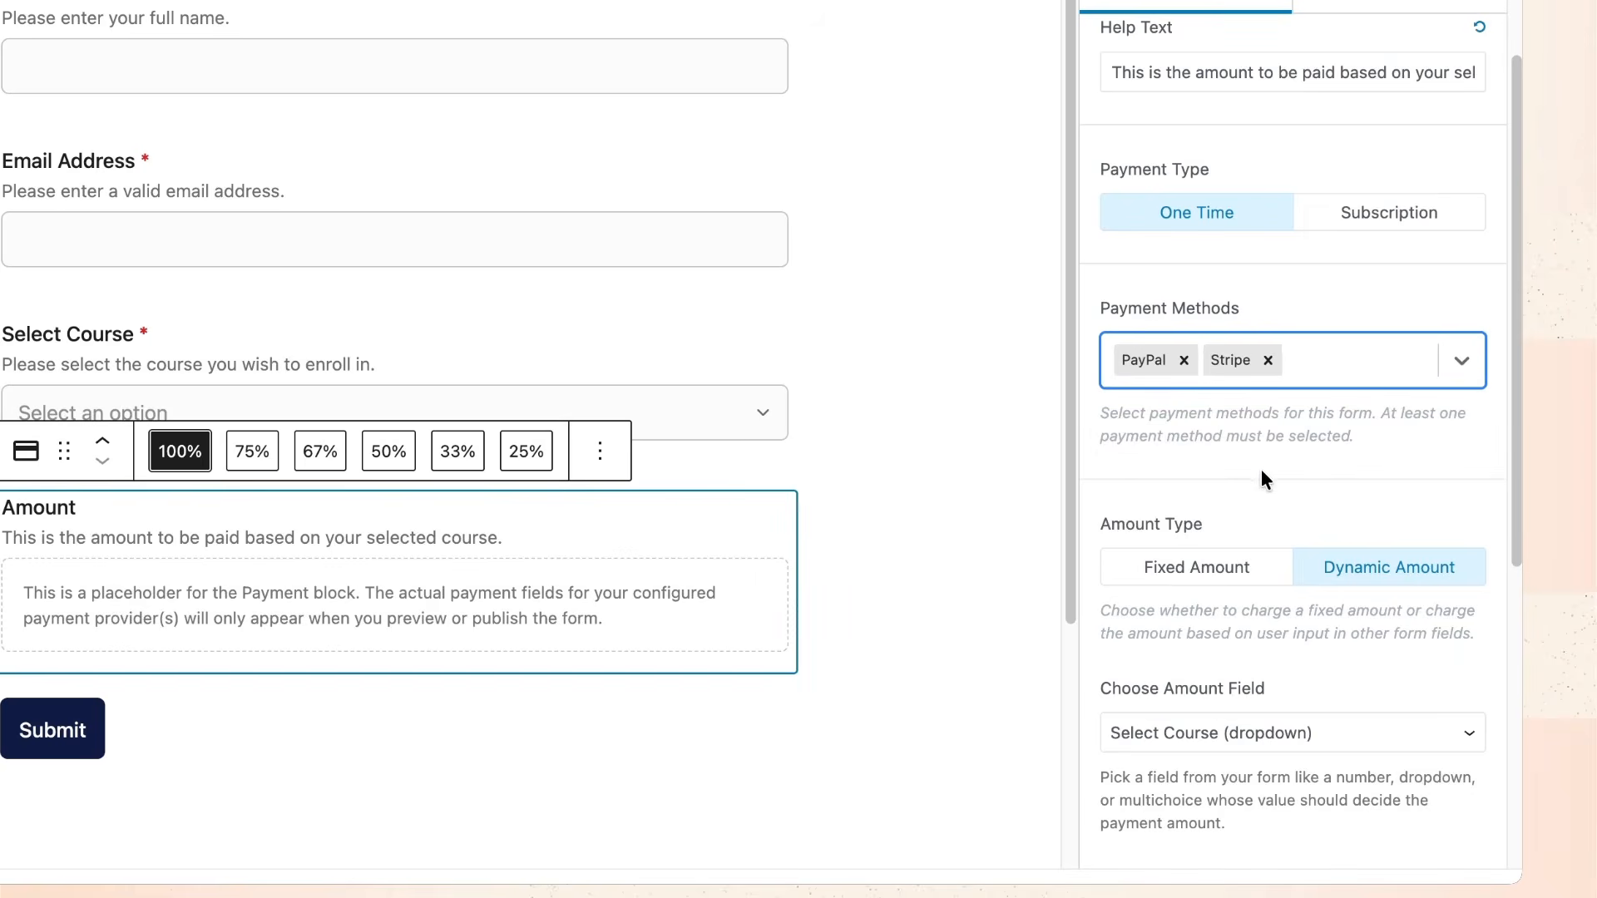
{"action": "scroll", "coordinate": [1231, 469], "scroll_direction": "up", "scroll_amount": 3}
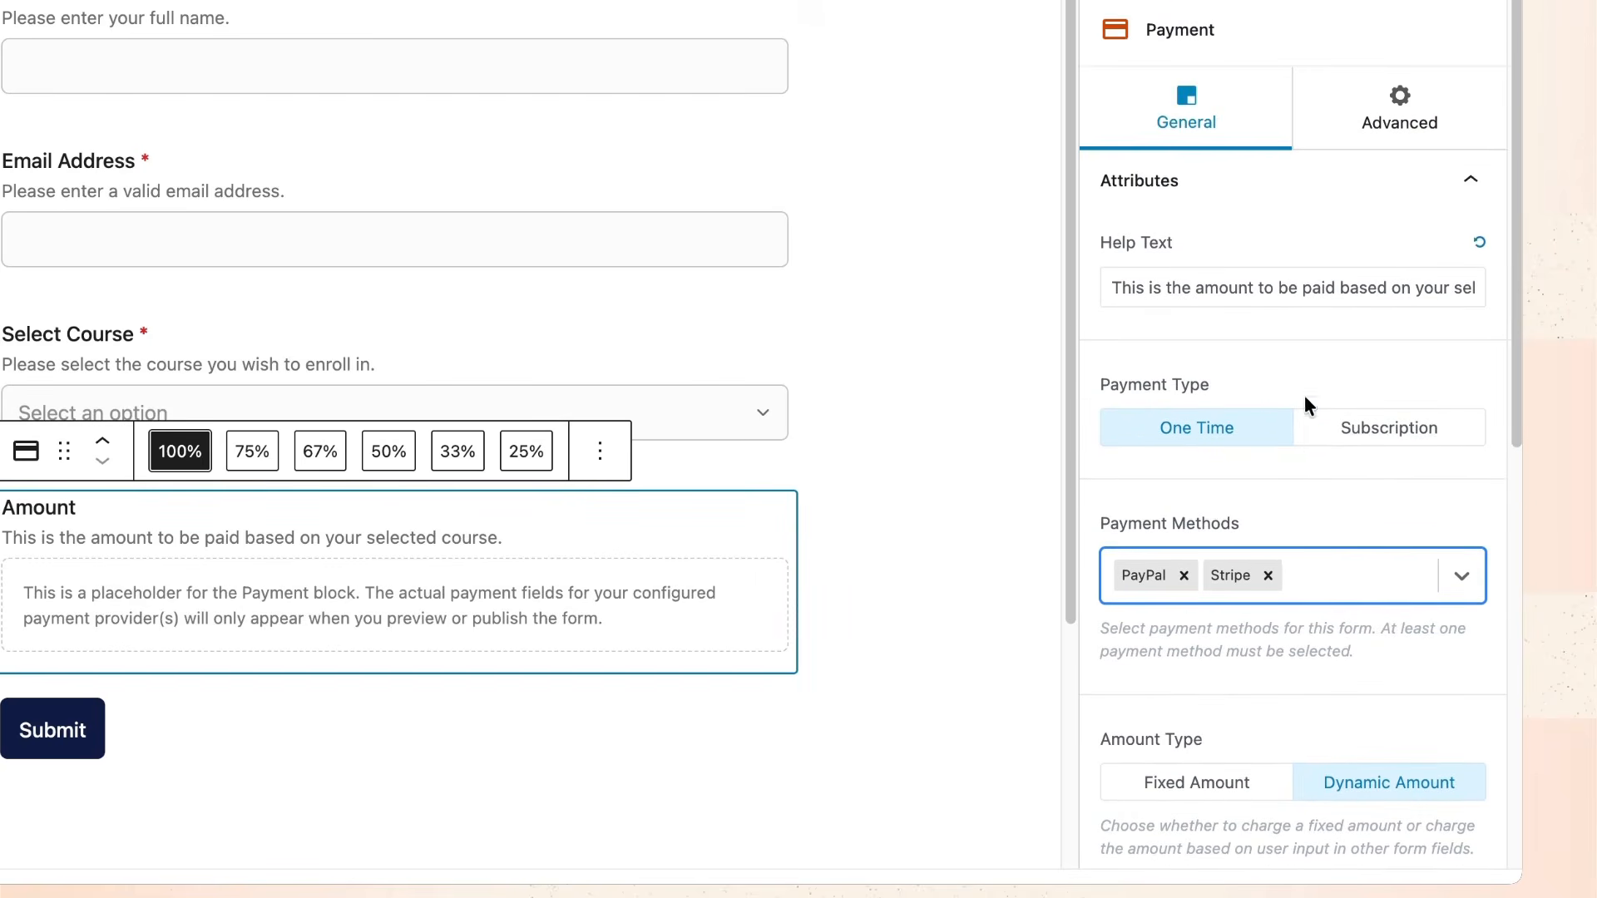
Try Subscription (Monthly, Custom end, 12 payments), then set Payment Type back to One Time.
{"action": "left_click", "coordinate": [1389, 453]}
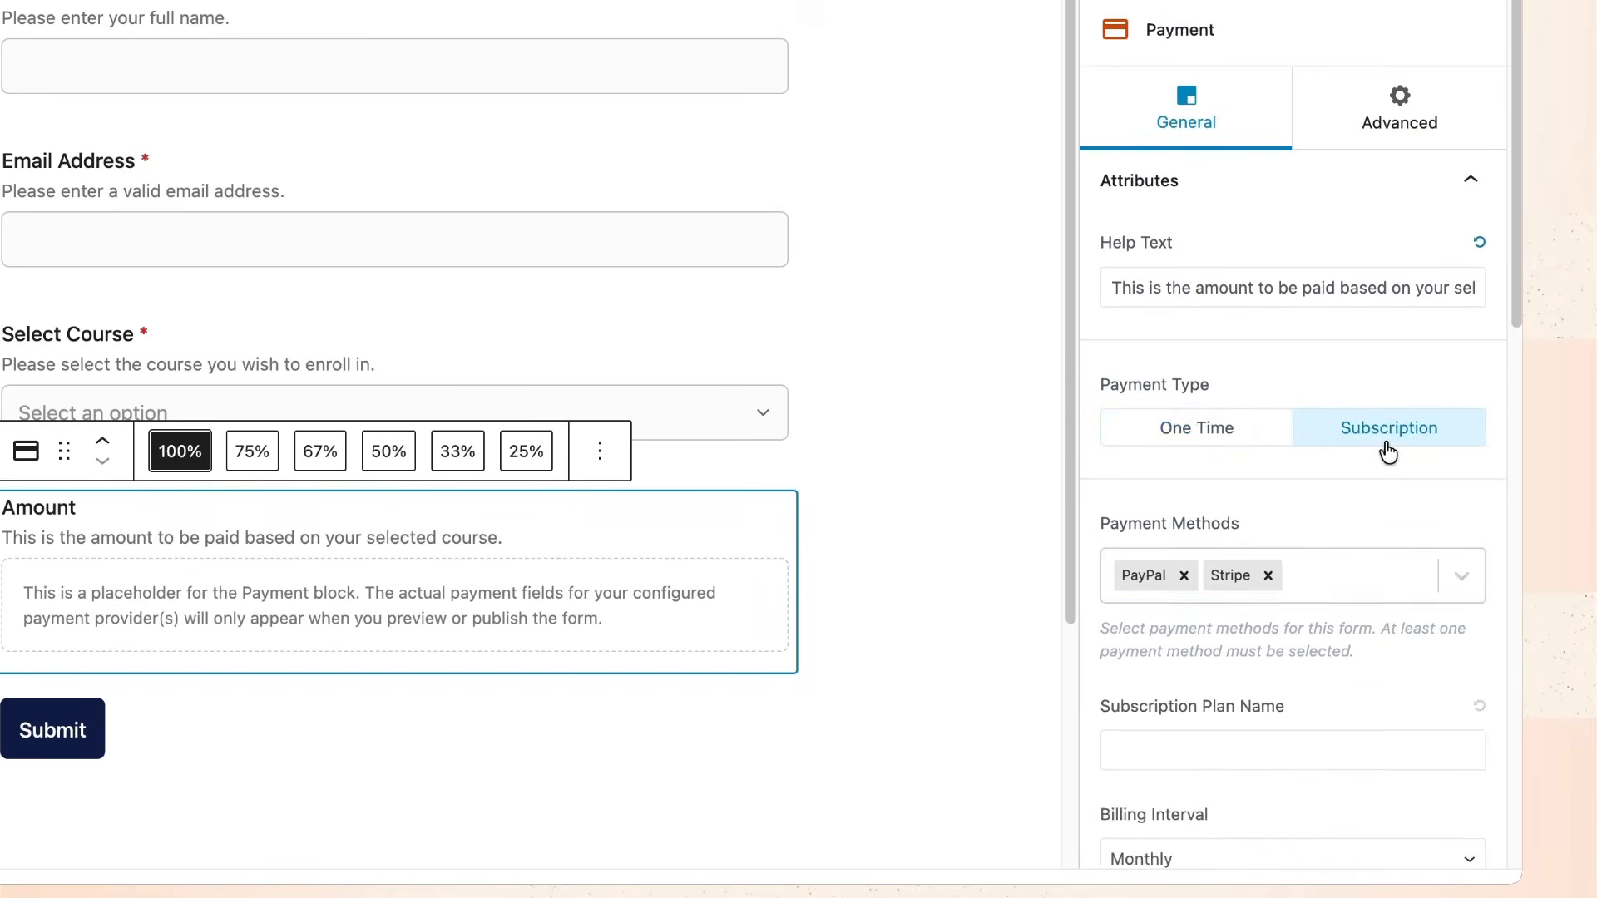
{"action": "scroll", "coordinate": [1316, 391], "scroll_direction": "down", "scroll_amount": 3}
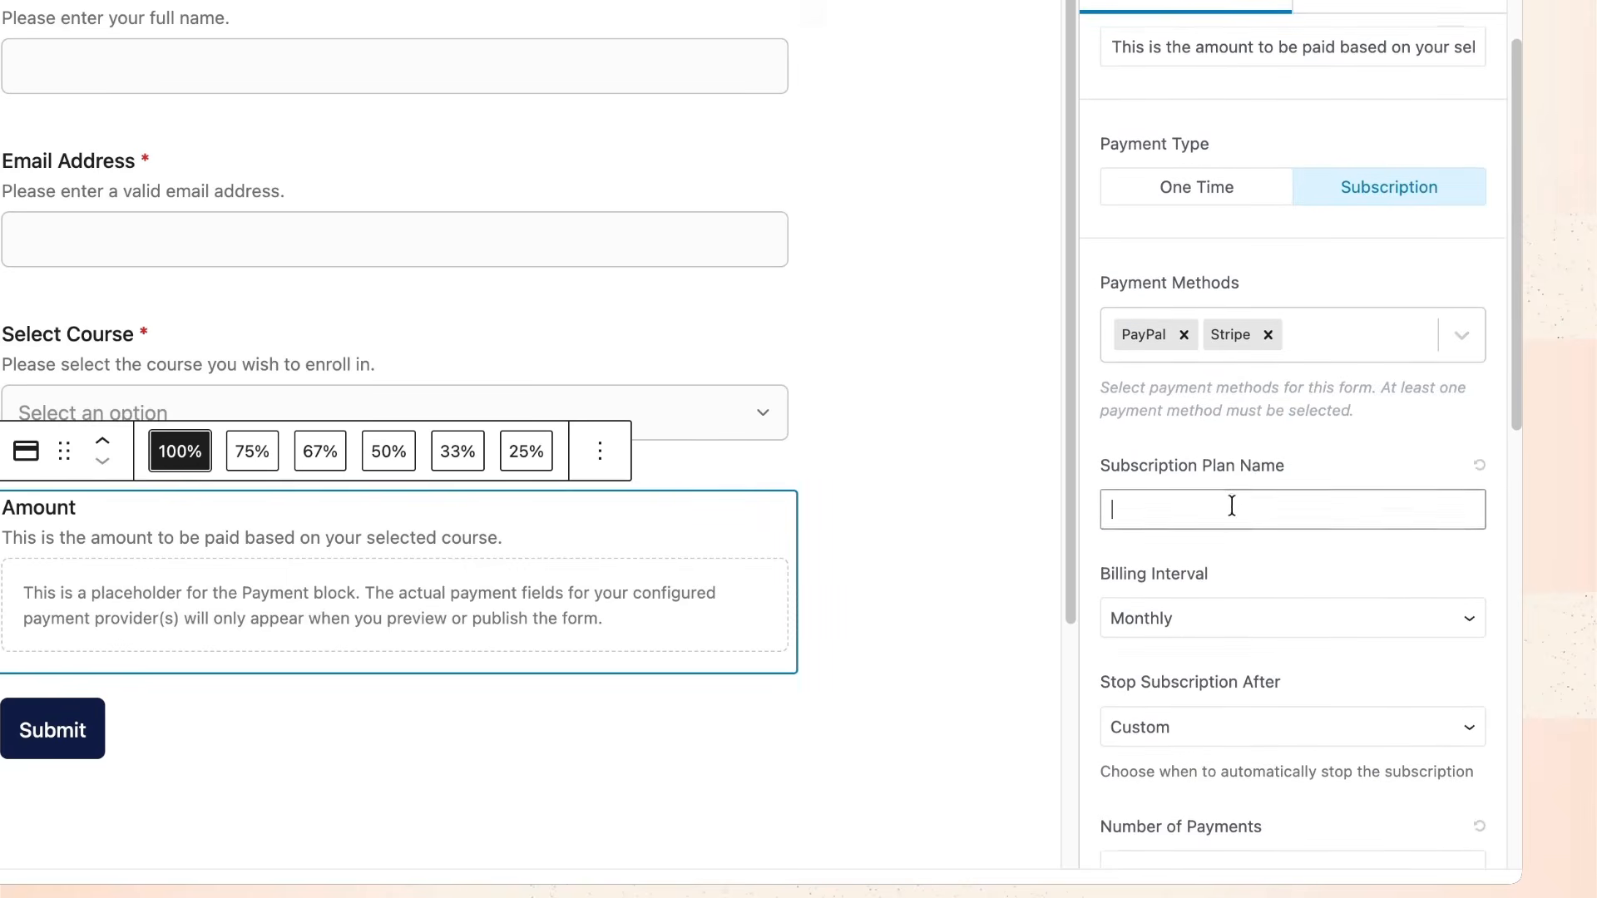
{"action": "left_click", "coordinate": [1213, 603]}
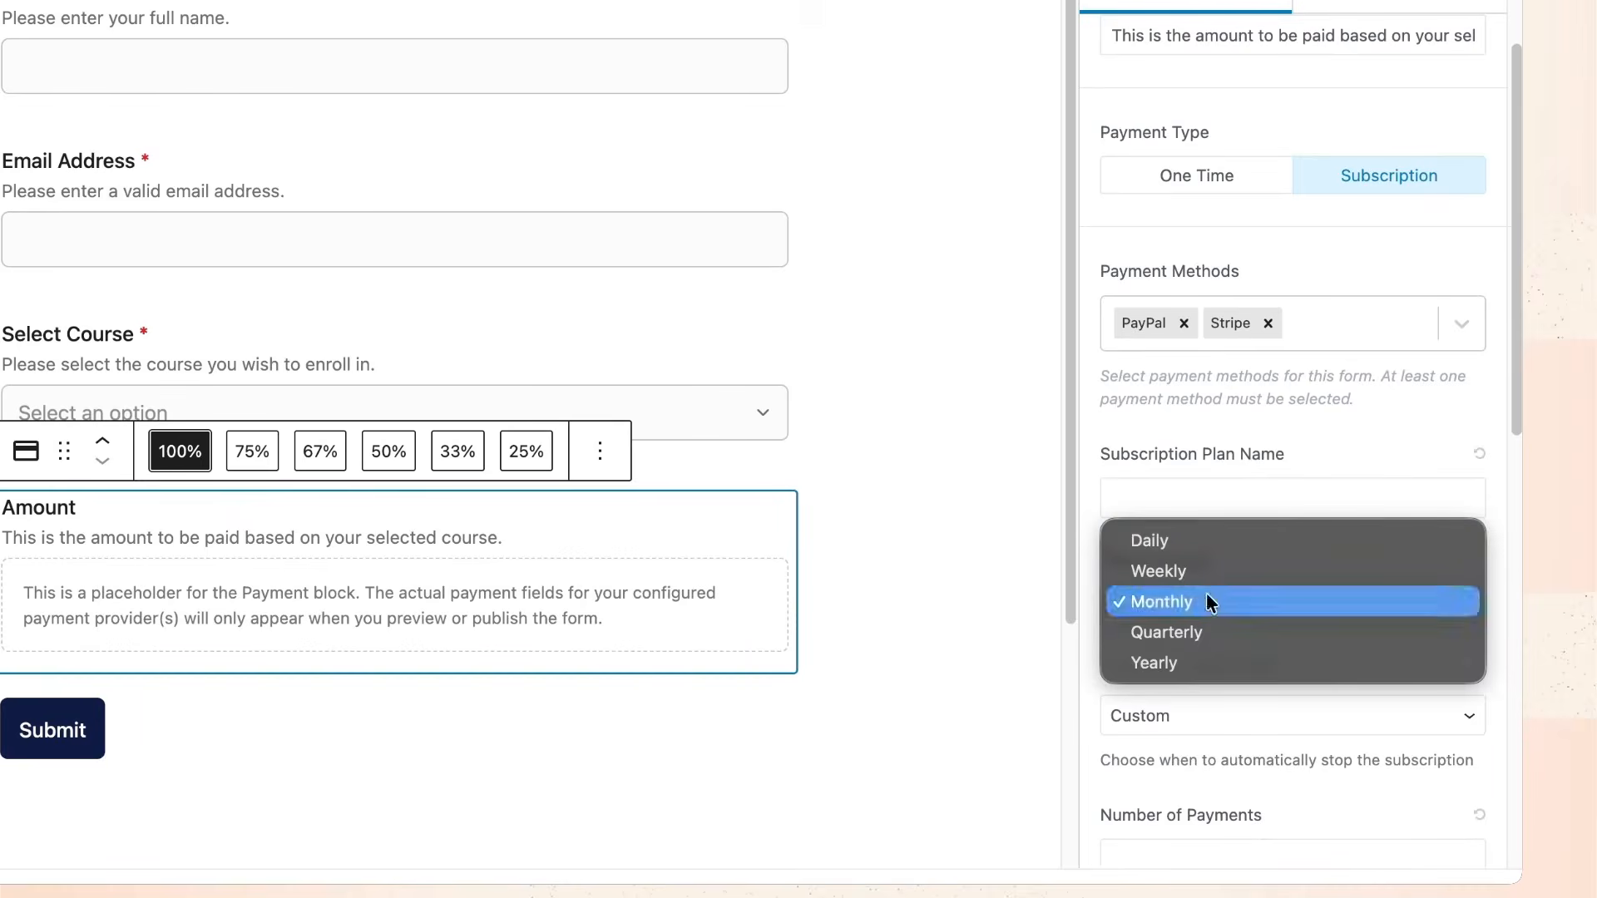
{"action": "left_click", "coordinate": [1096, 720]}
{"action": "left_click", "coordinate": [1213, 716]}
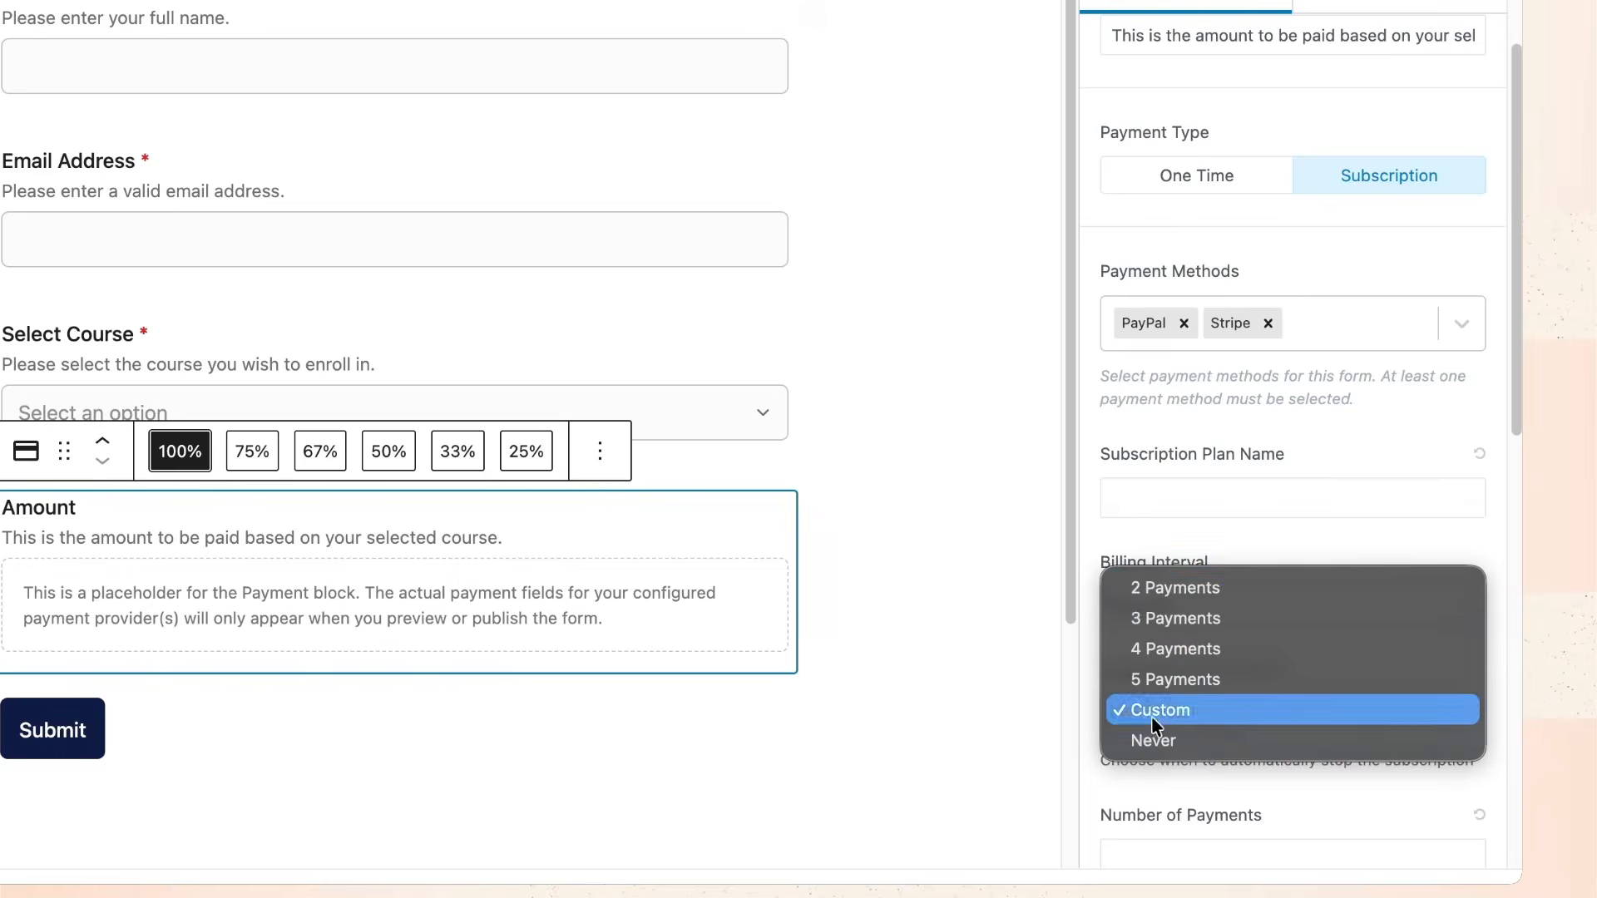
{"action": "left_click", "coordinate": [1086, 746]}
{"action": "scroll", "coordinate": [1200, 702], "scroll_direction": "down", "scroll_amount": 1}
{"action": "left_click", "coordinate": [1187, 777]}
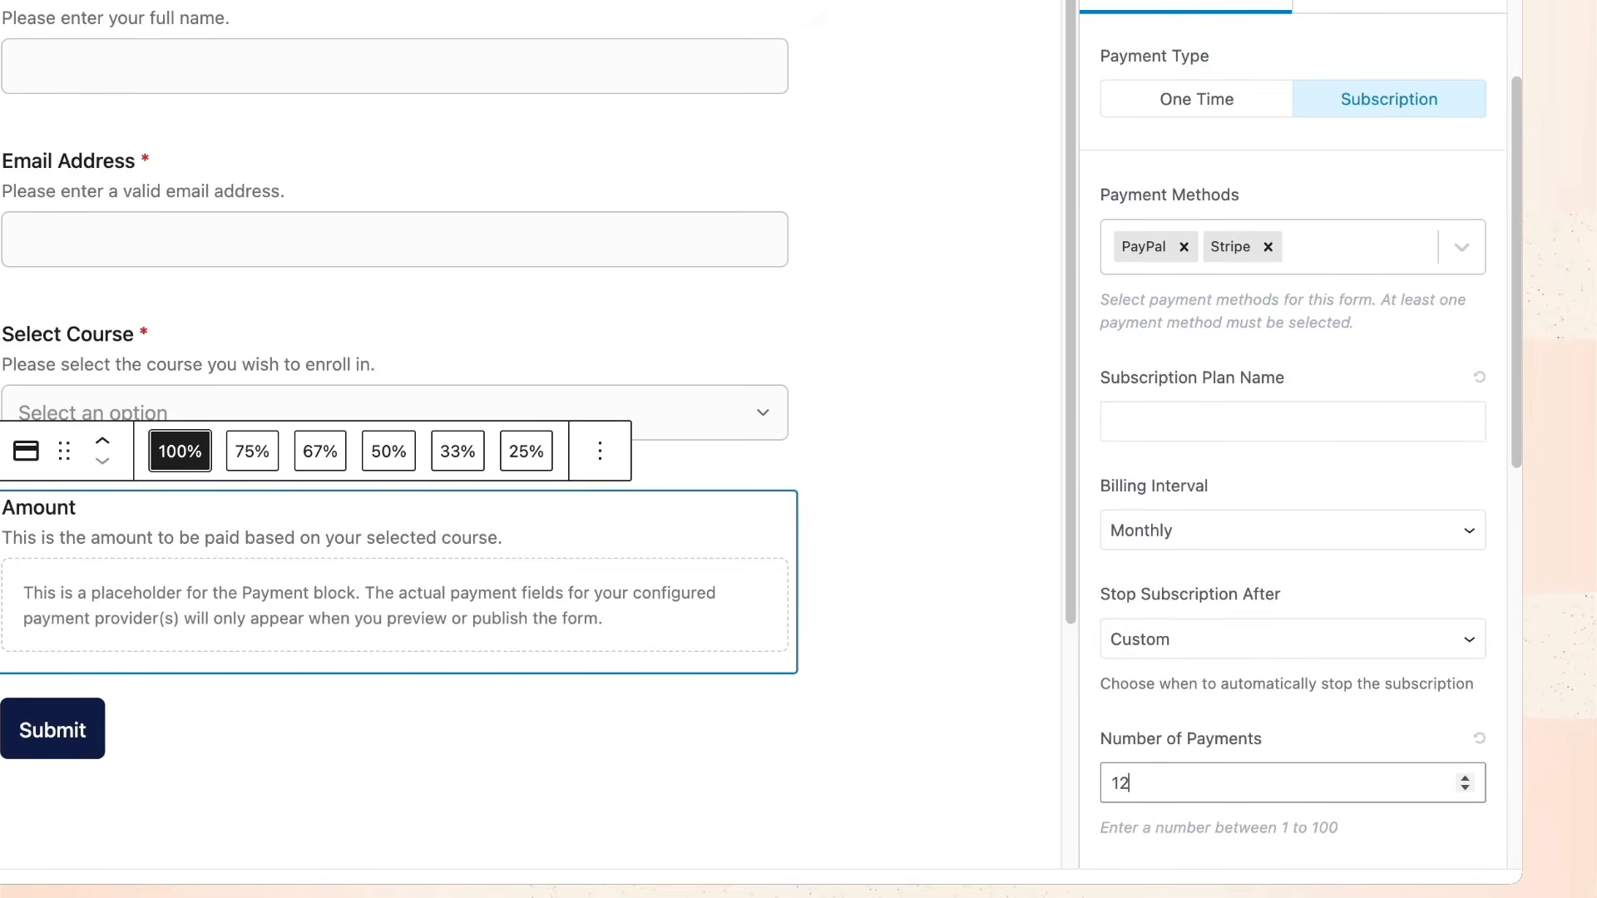
{"action": "left_click", "coordinate": [1095, 725]}
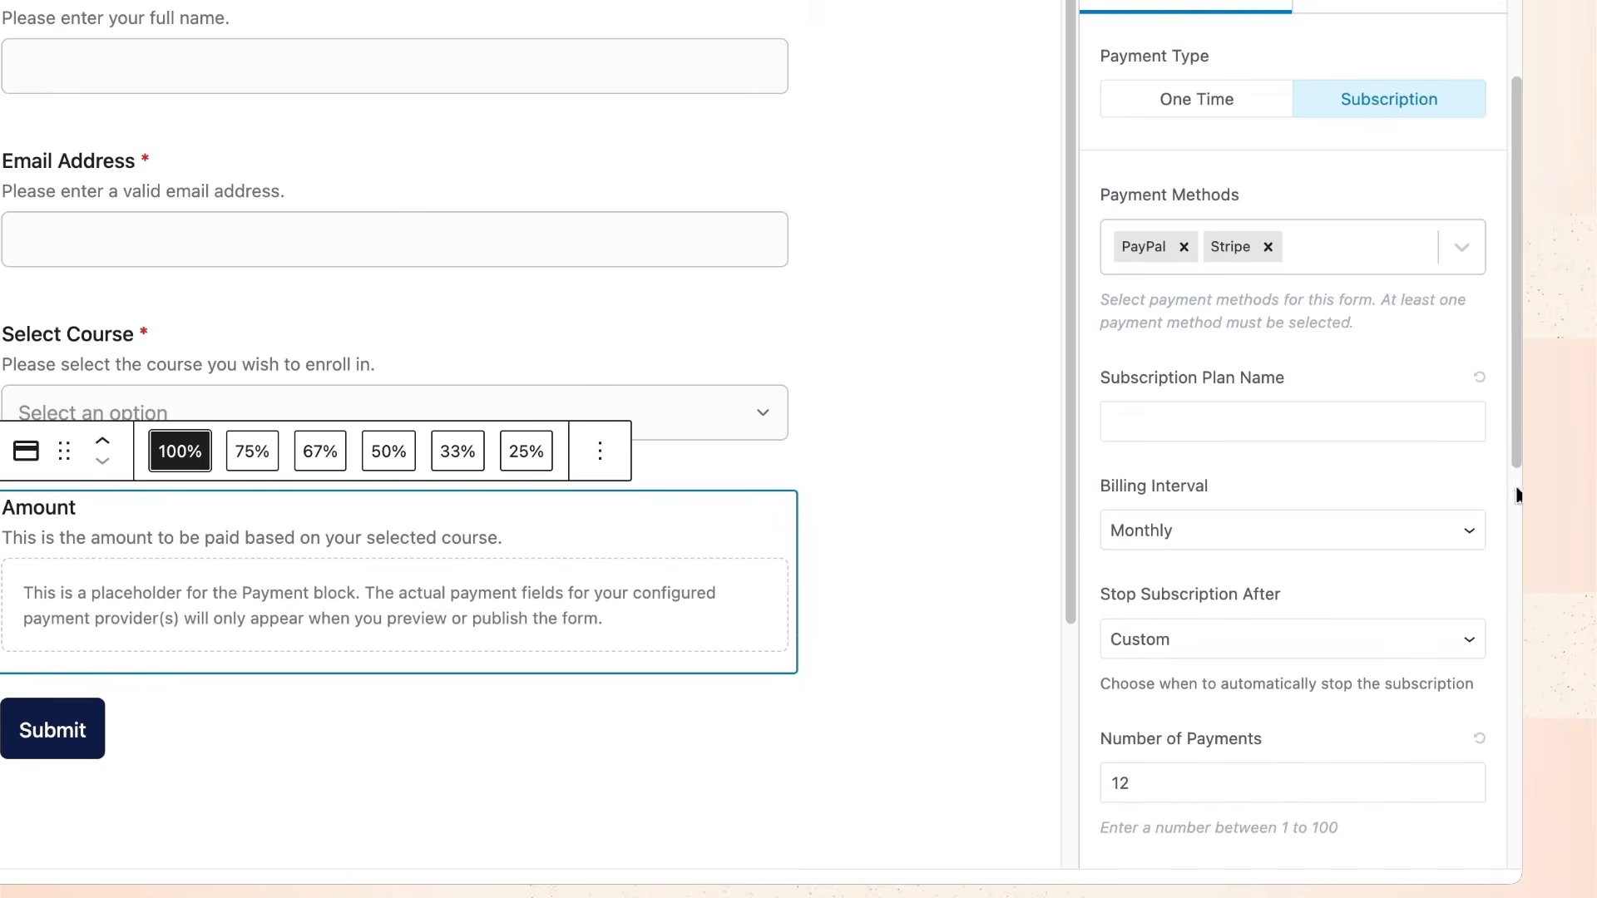
{"action": "scroll", "coordinate": [1444, 416], "scroll_direction": "up", "scroll_amount": 2}
{"action": "left_click", "coordinate": [1234, 282]}
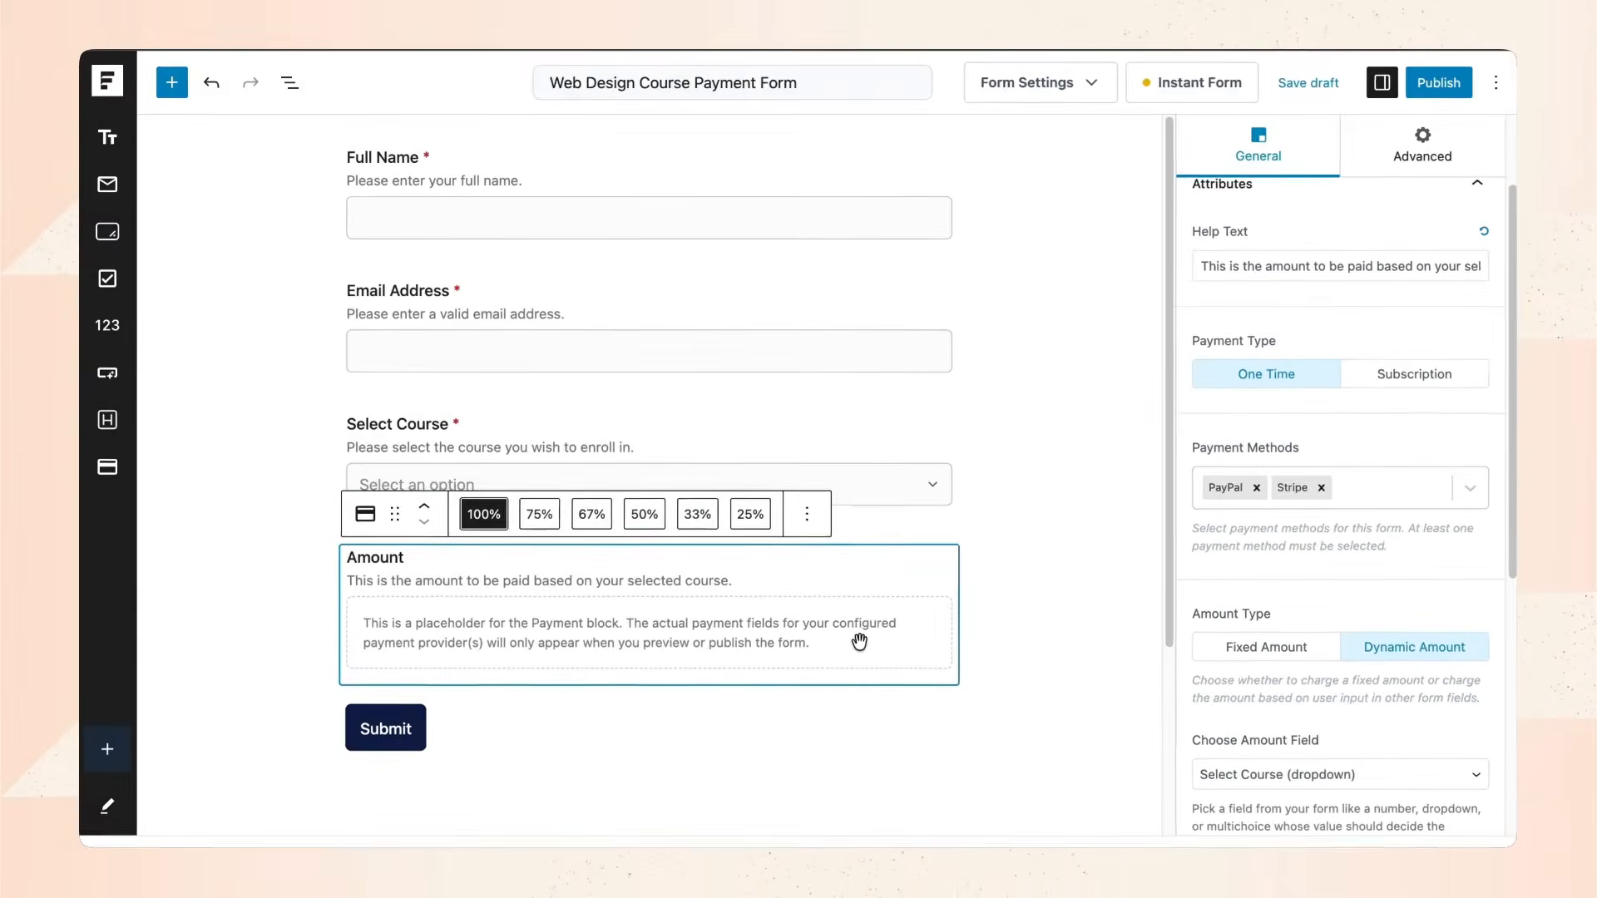
Publish the Web Design Course Payment Form and view its live page.
{"action": "left_click", "coordinate": [172, 83]}
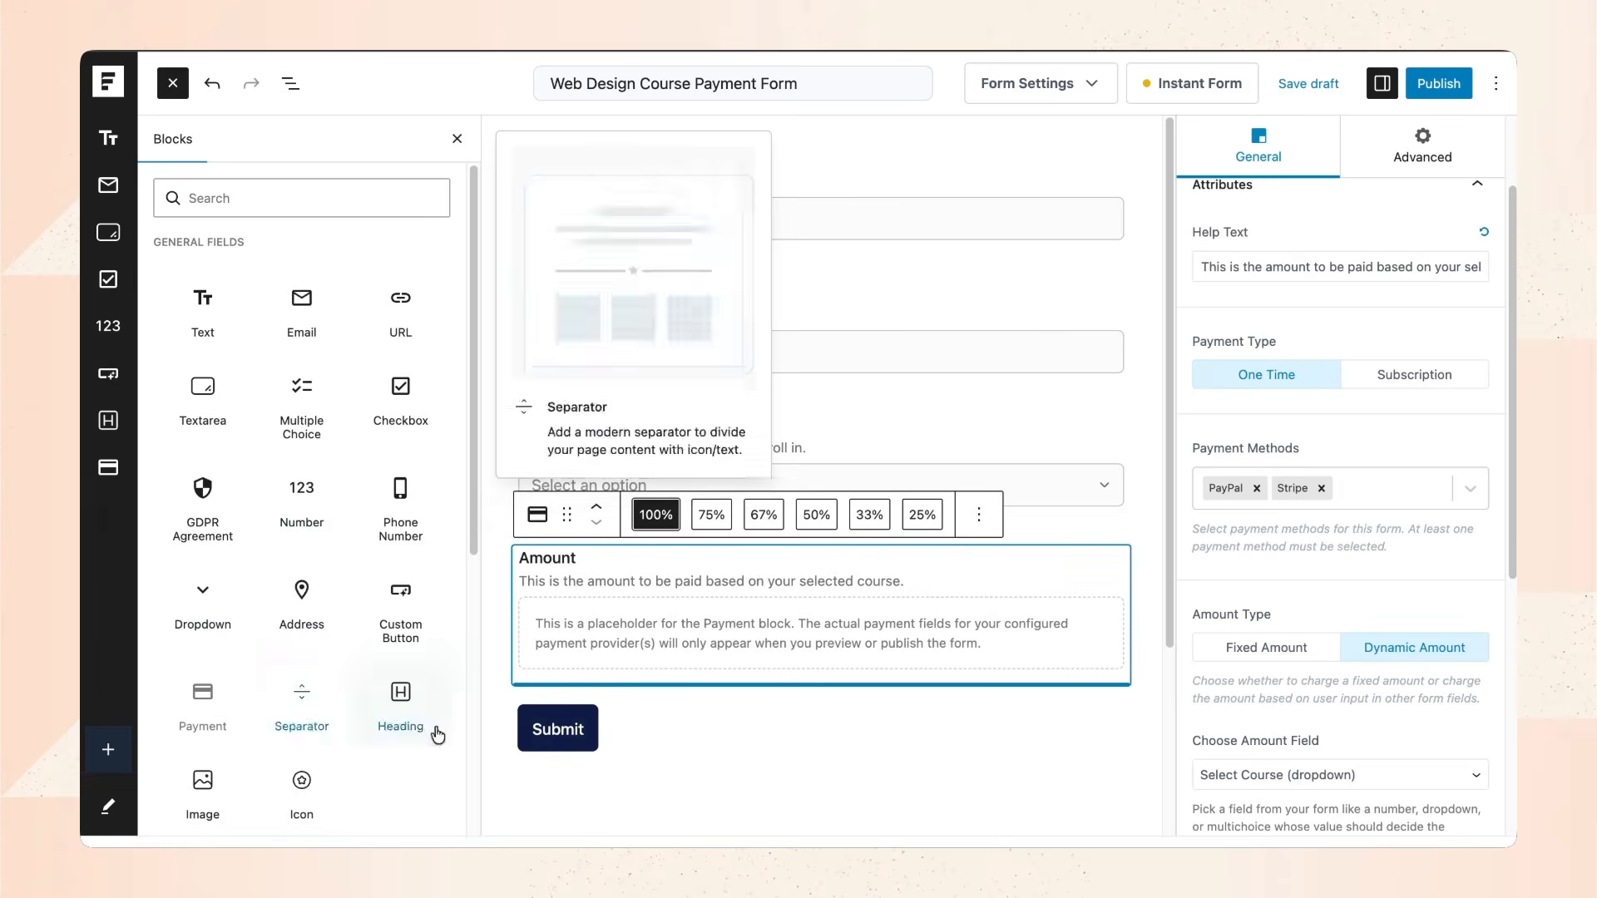
{"action": "left_click", "coordinate": [931, 771]}
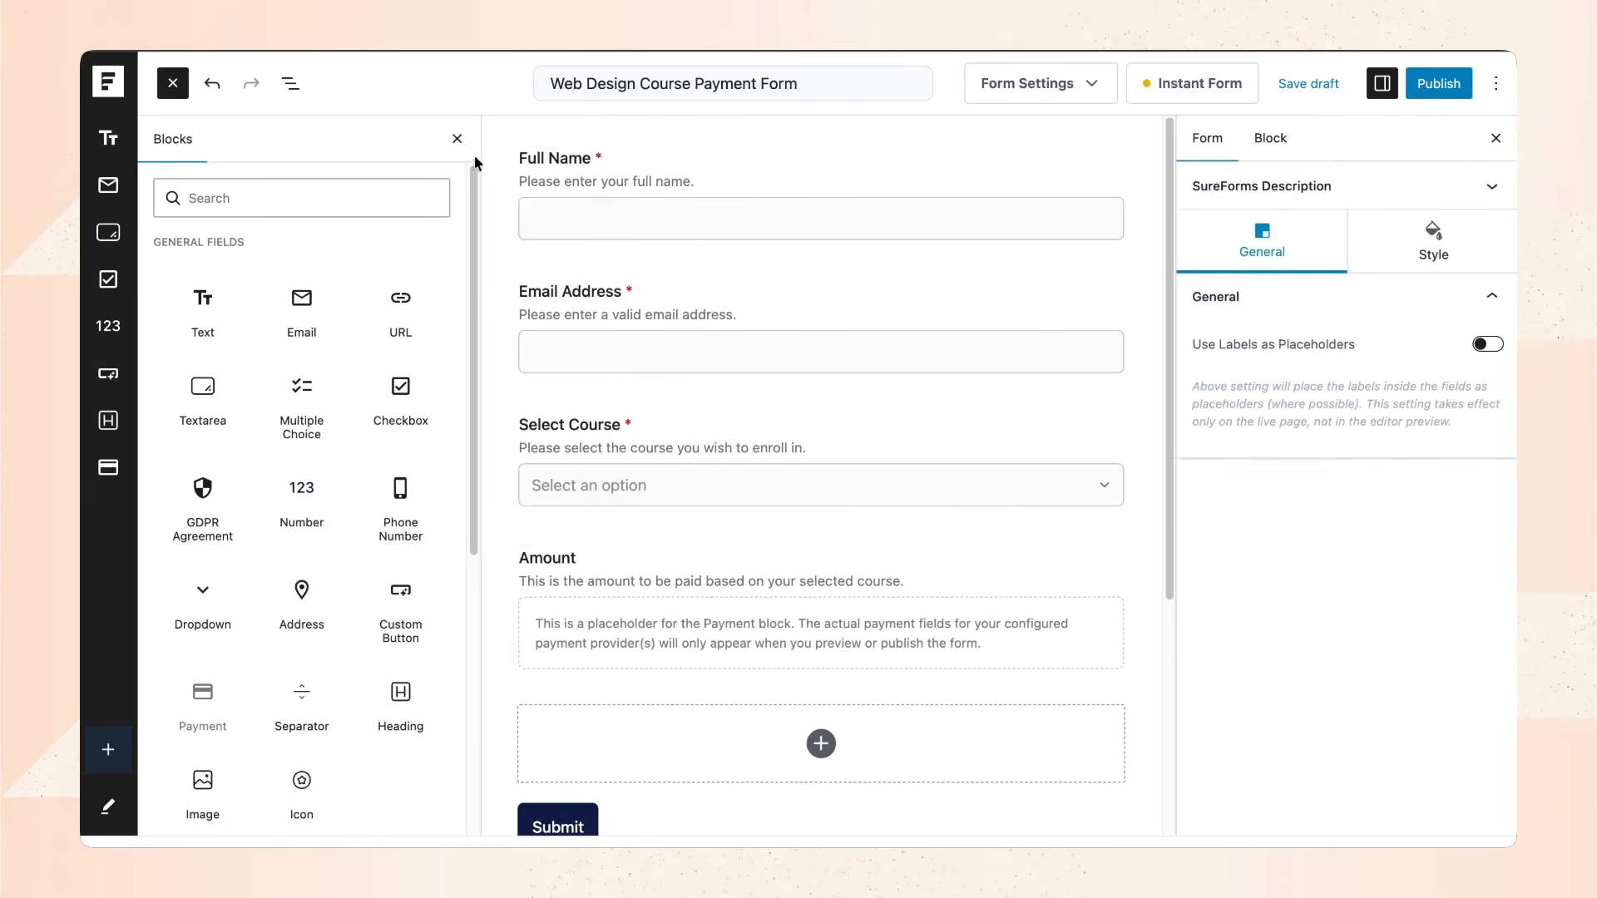
{"action": "left_click", "coordinate": [457, 139]}
{"action": "left_click", "coordinate": [718, 609]}
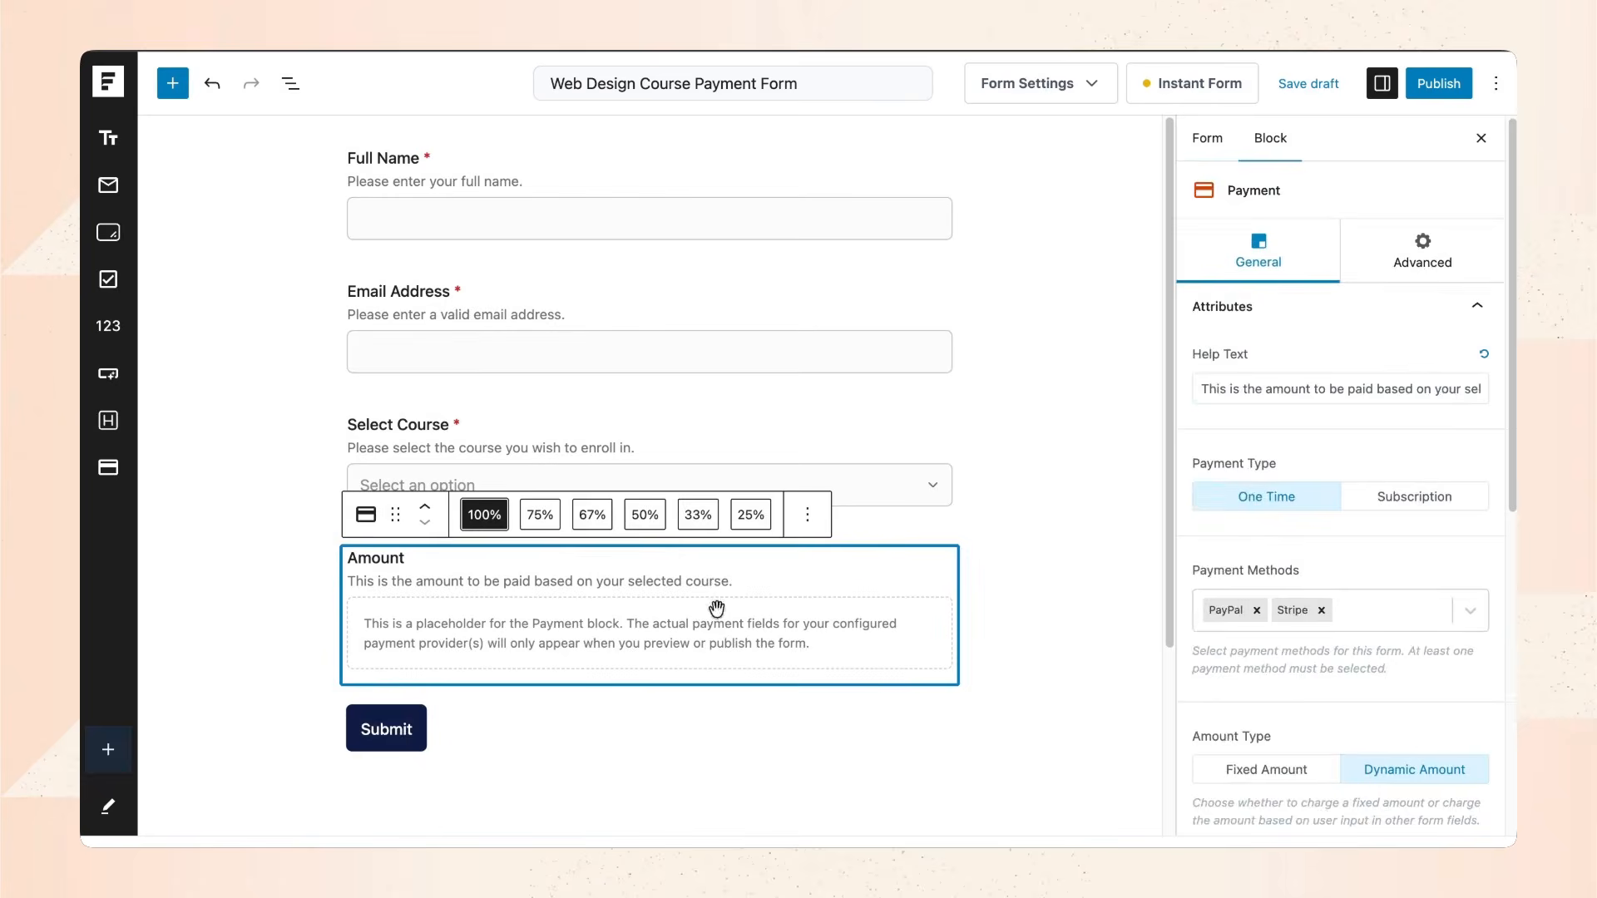
{"action": "scroll", "coordinate": [1353, 711], "scroll_direction": "down", "scroll_amount": 1}
{"action": "scroll", "coordinate": [1360, 700], "scroll_direction": "up", "scroll_amount": 1}
{"action": "left_click", "coordinate": [1439, 83]}
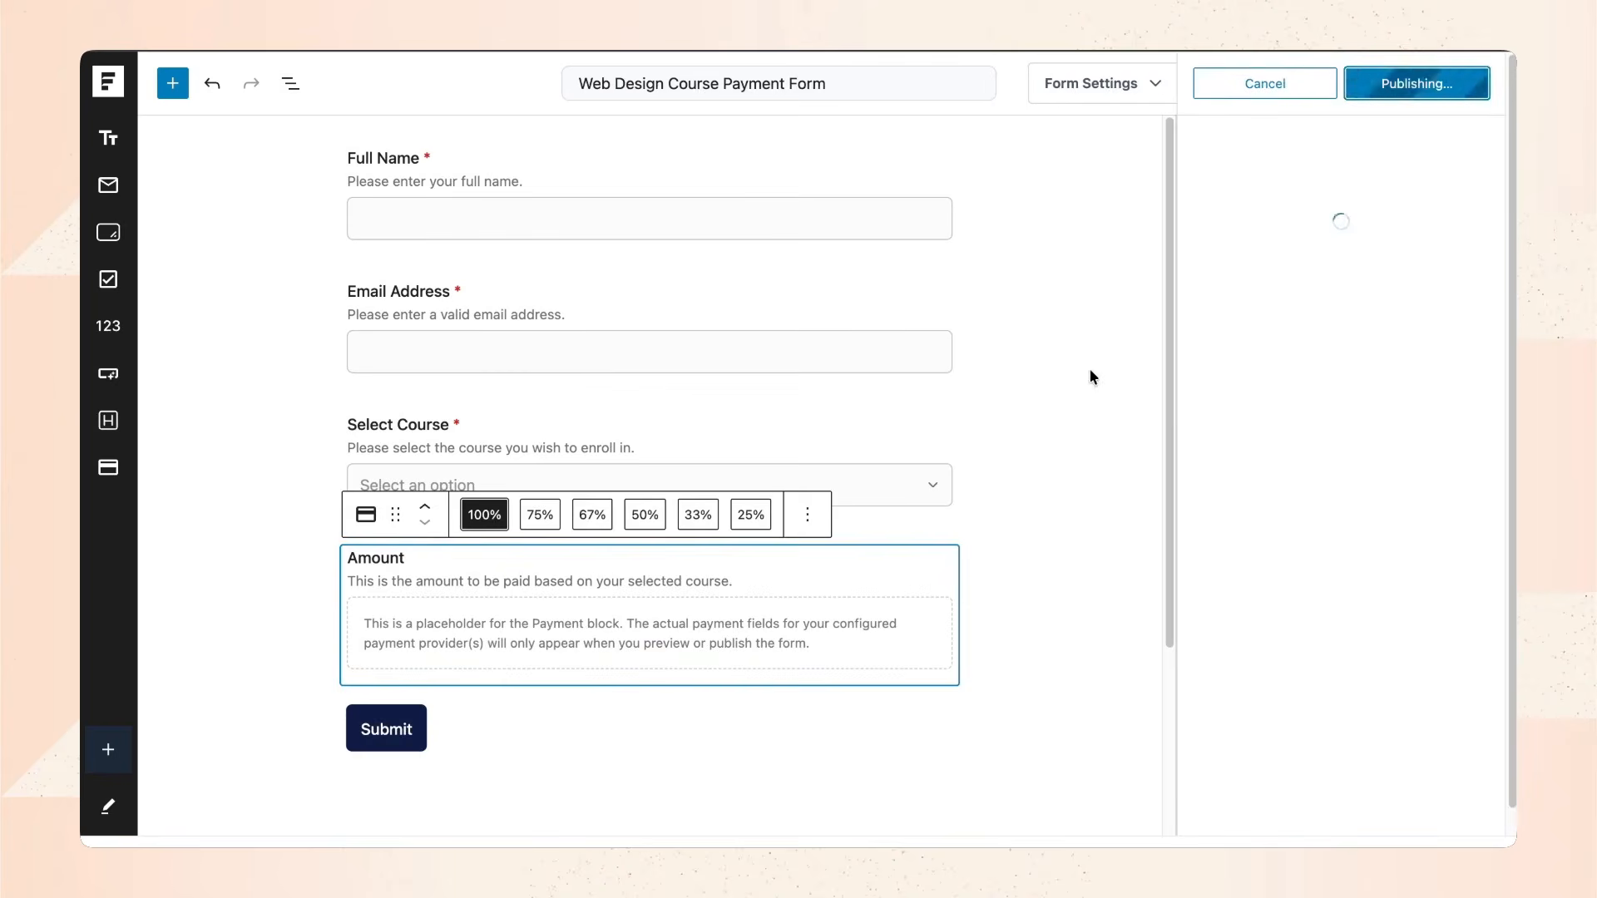
{"action": "left_click", "coordinate": [1262, 306]}
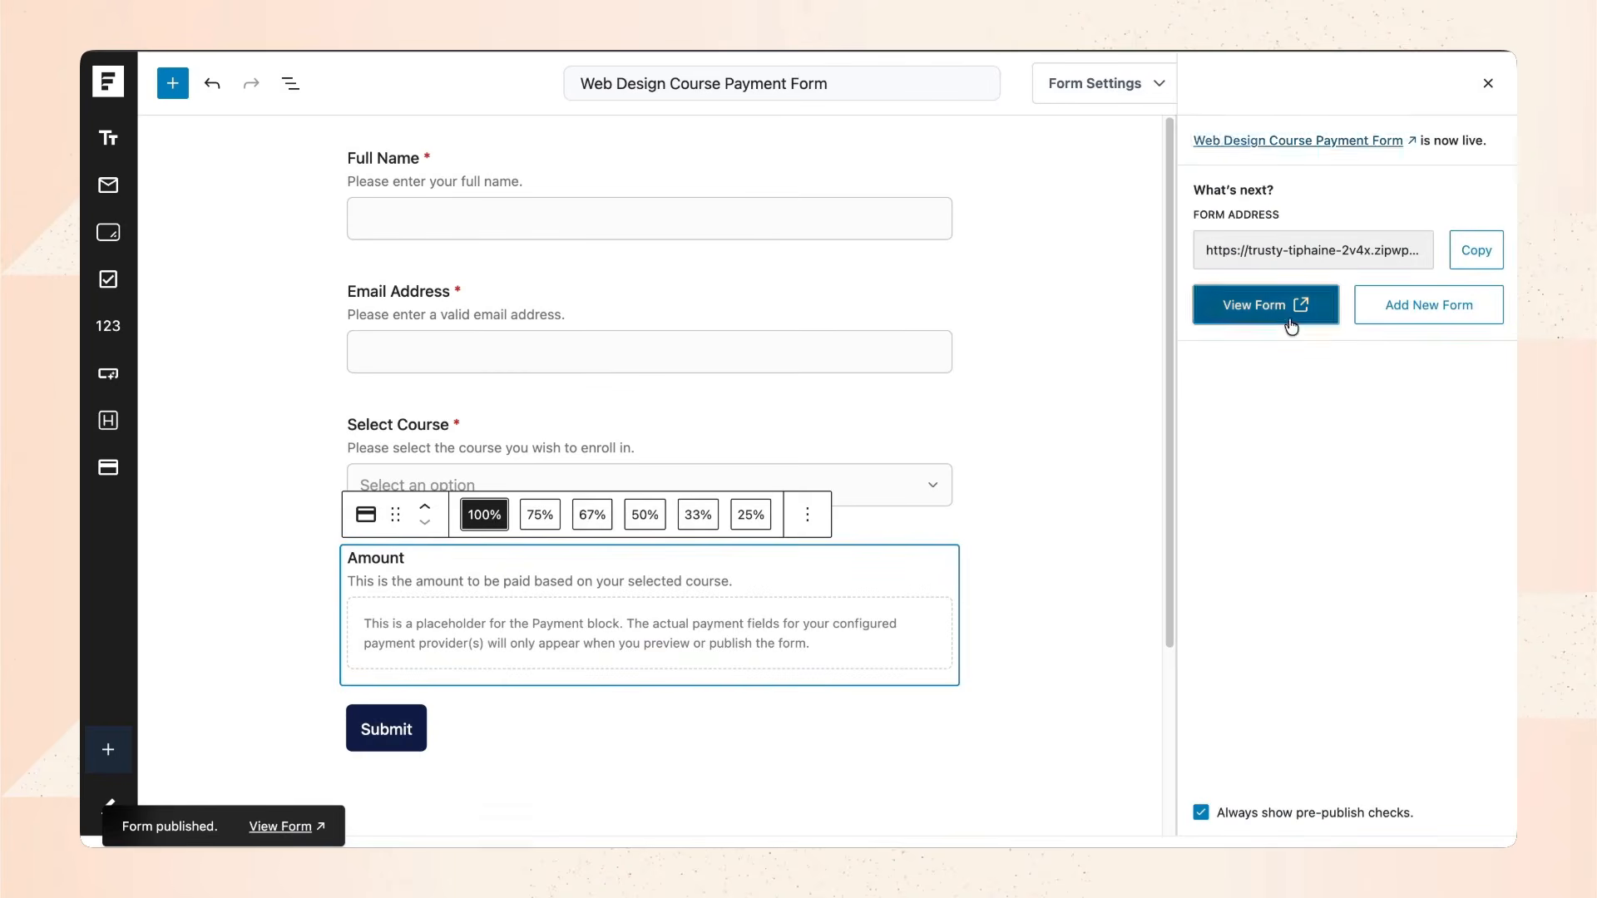
Submit a test purchase of Advanced – $400 with a name, e-mail and Stripe test card.
{"action": "left_click", "coordinate": [672, 357]}
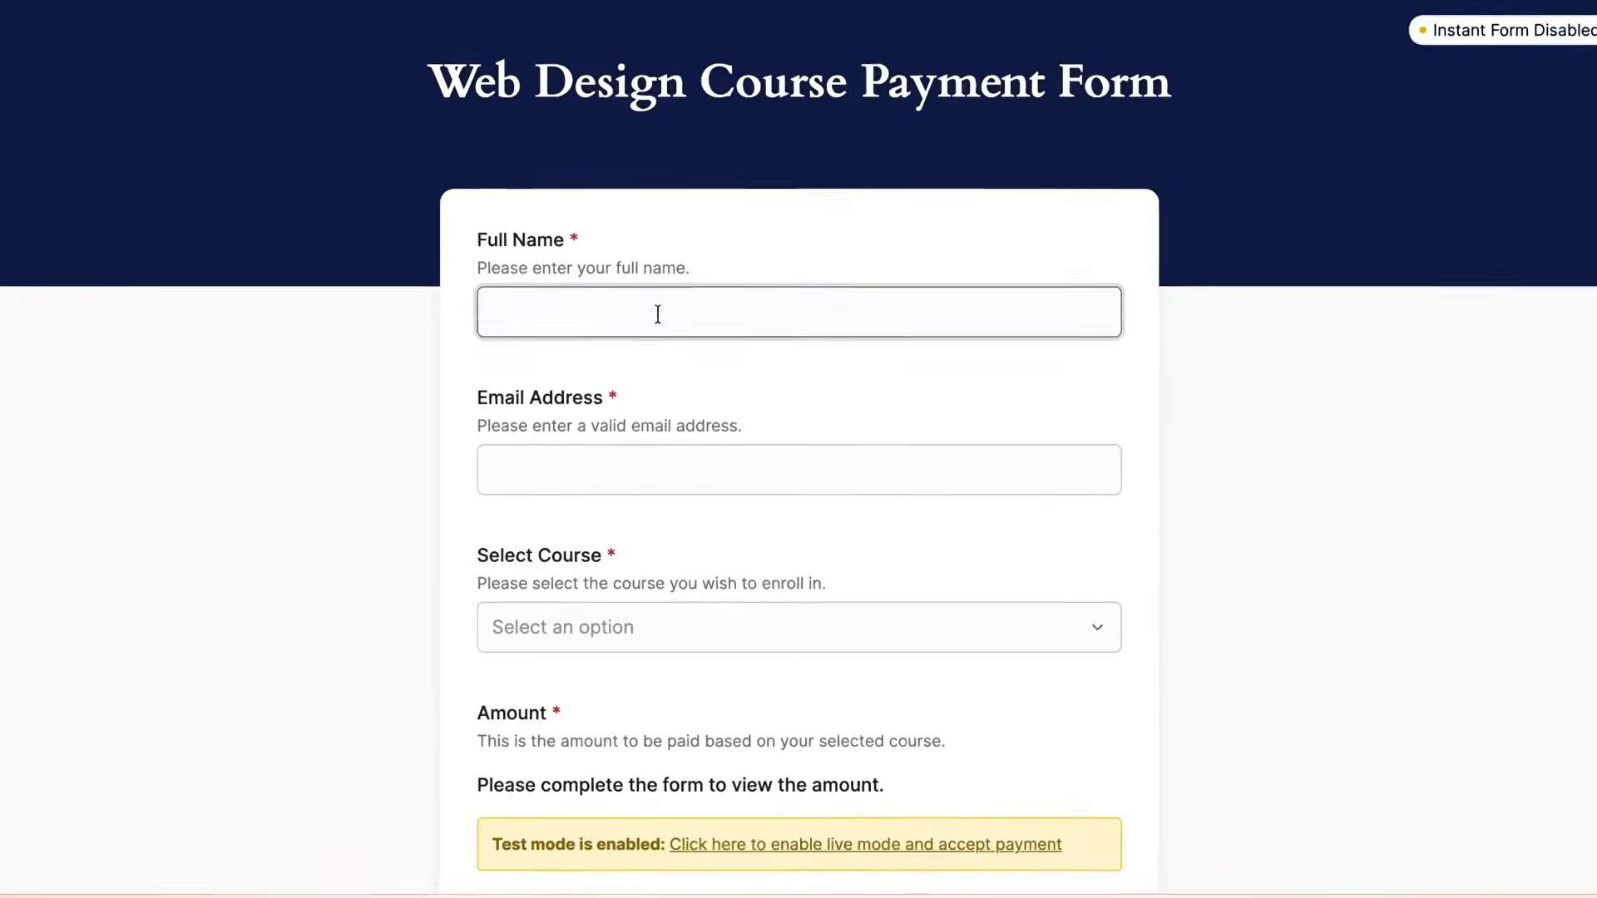
{"action": "type", "text": "Mrunal"}
{"action": "key", "text": "Tab"}
{"action": "left_click", "coordinate": [525, 471]}
{"action": "type", "text": "001"}
{"action": "left_click", "coordinate": [559, 629]}
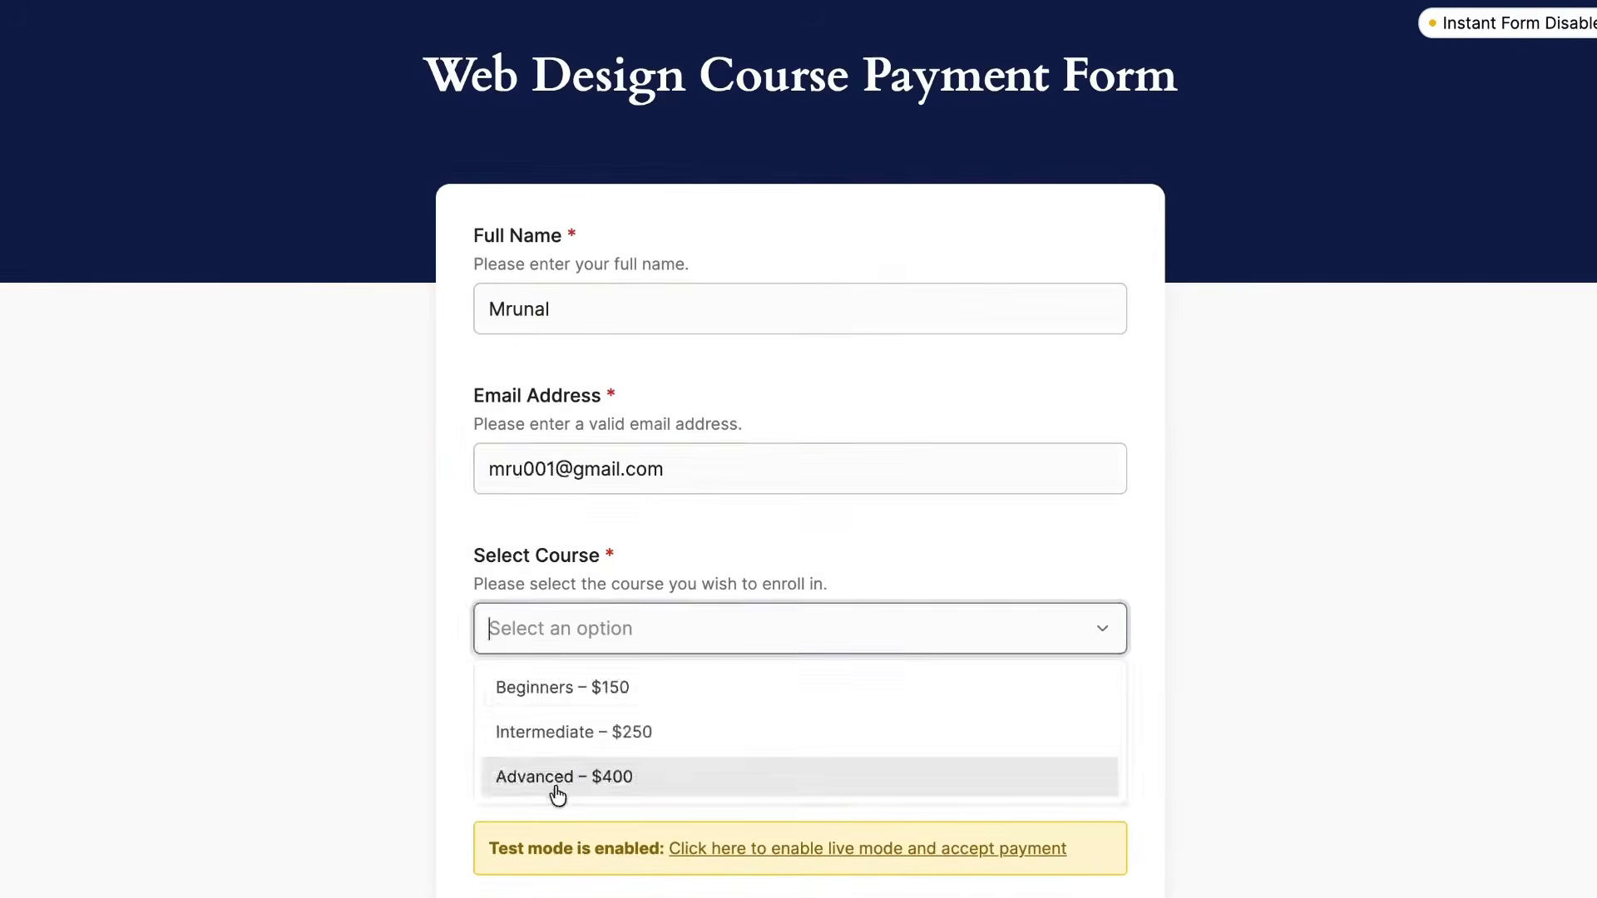
{"action": "left_click", "coordinate": [554, 779]}
{"action": "scroll", "coordinate": [553, 707], "scroll_direction": "down", "scroll_amount": 5}
{"action": "left_click", "coordinate": [545, 660]}
{"action": "type", "text": "4242 4242 4242 42421226342"}
{"action": "scroll", "coordinate": [553, 521], "scroll_direction": "down", "scroll_amount": 6}
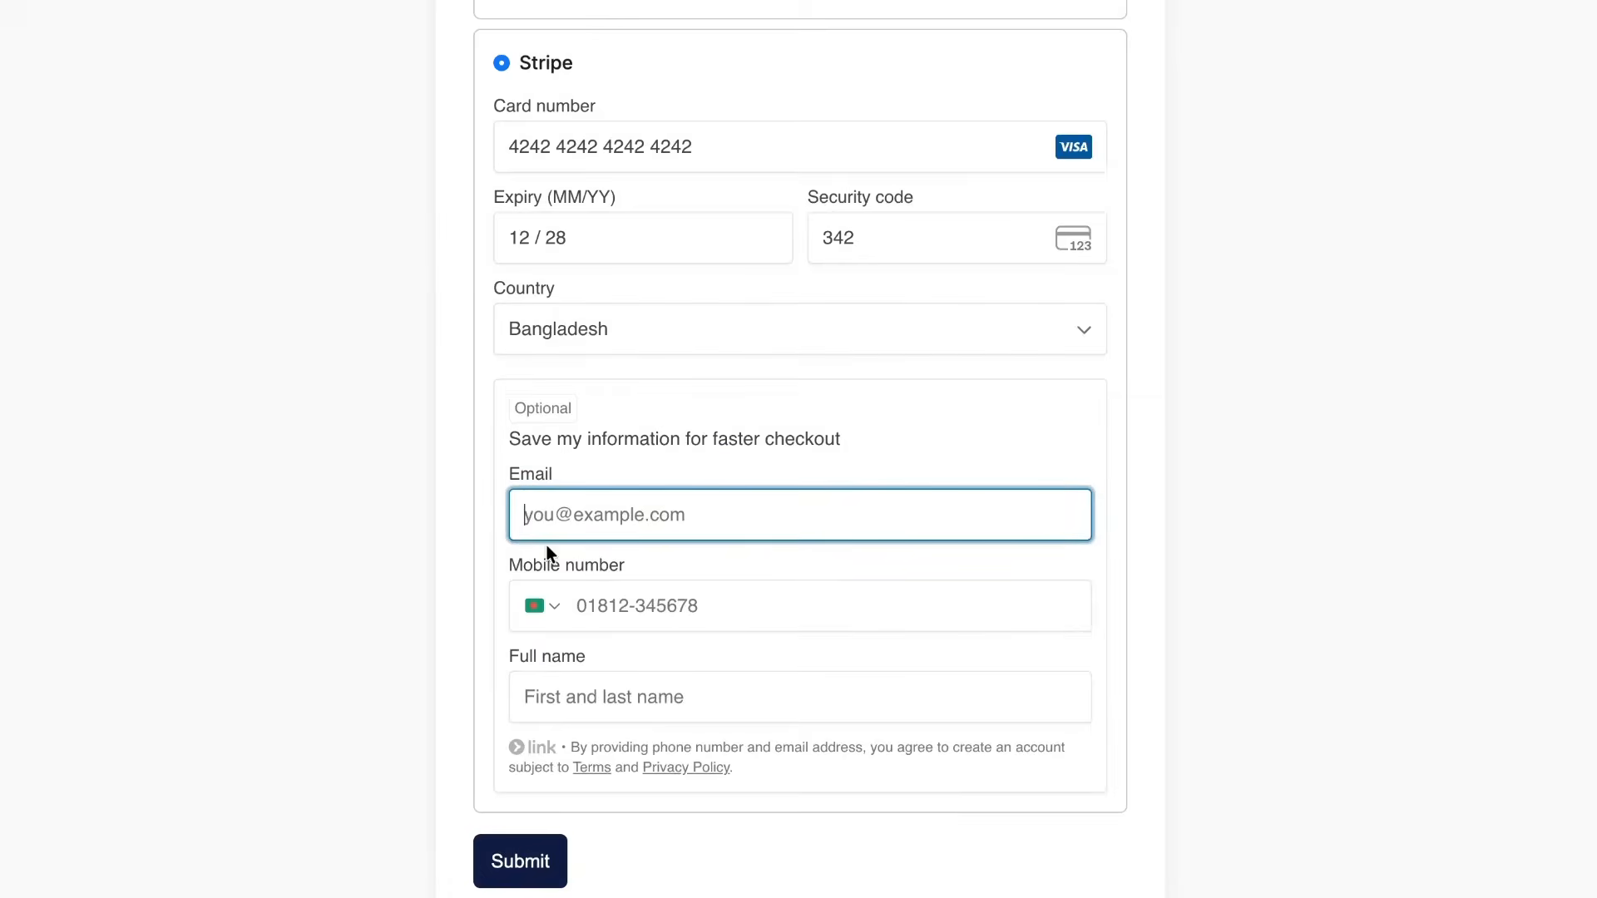
{"action": "left_click", "coordinate": [523, 865]}
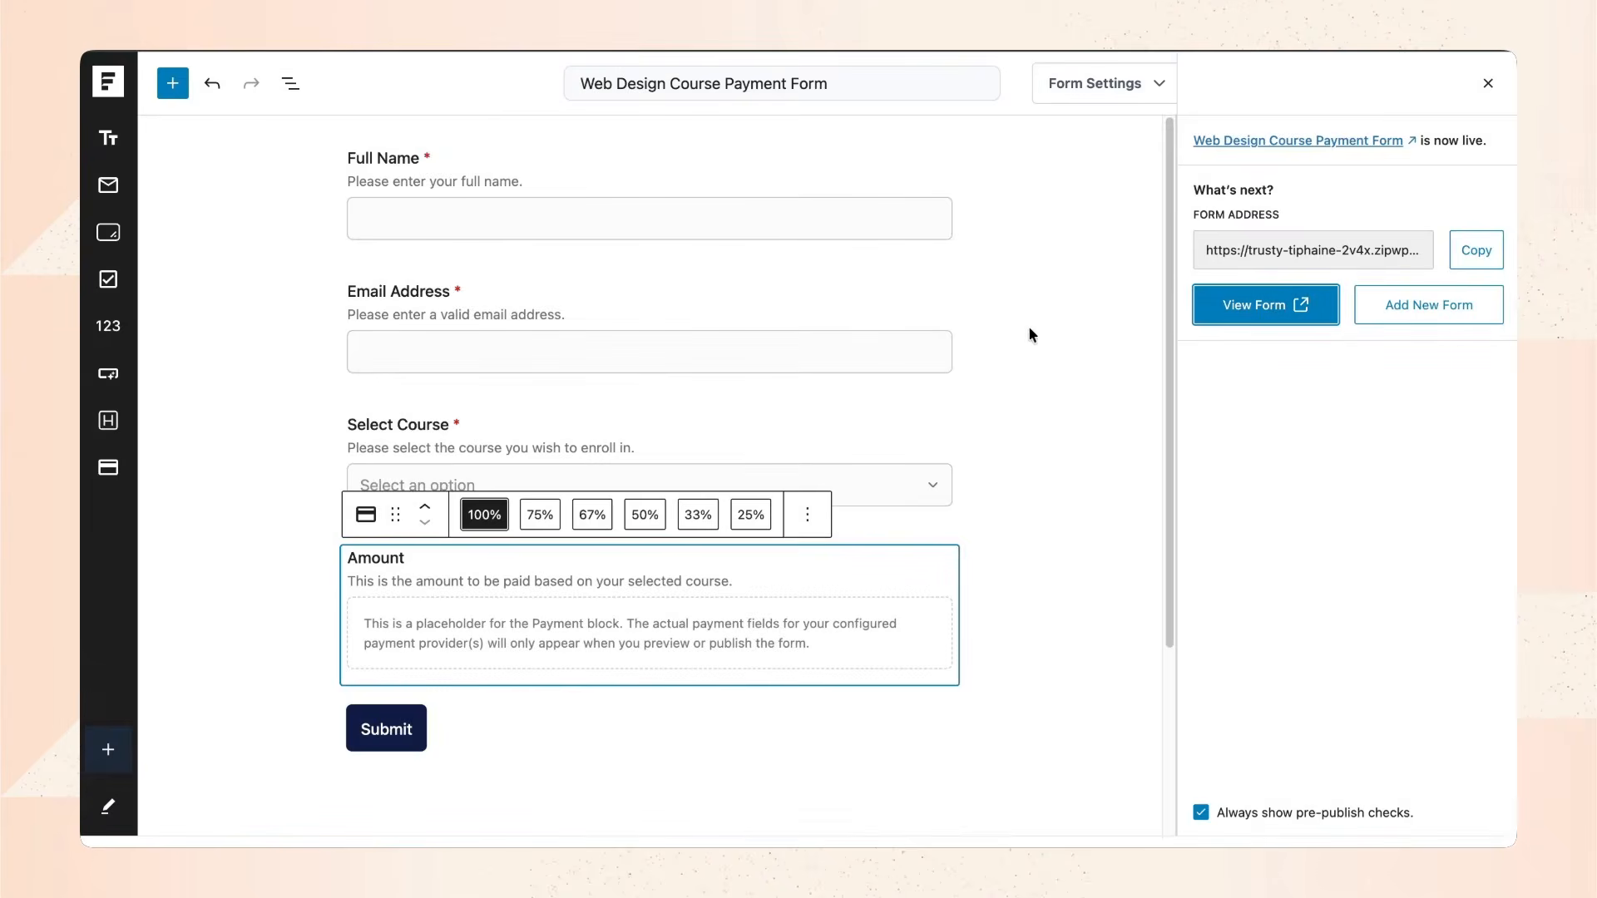
Upload home-bg-1200x484.jpg and set it as the Instant Form banner background.
{"action": "left_click", "coordinate": [1488, 84]}
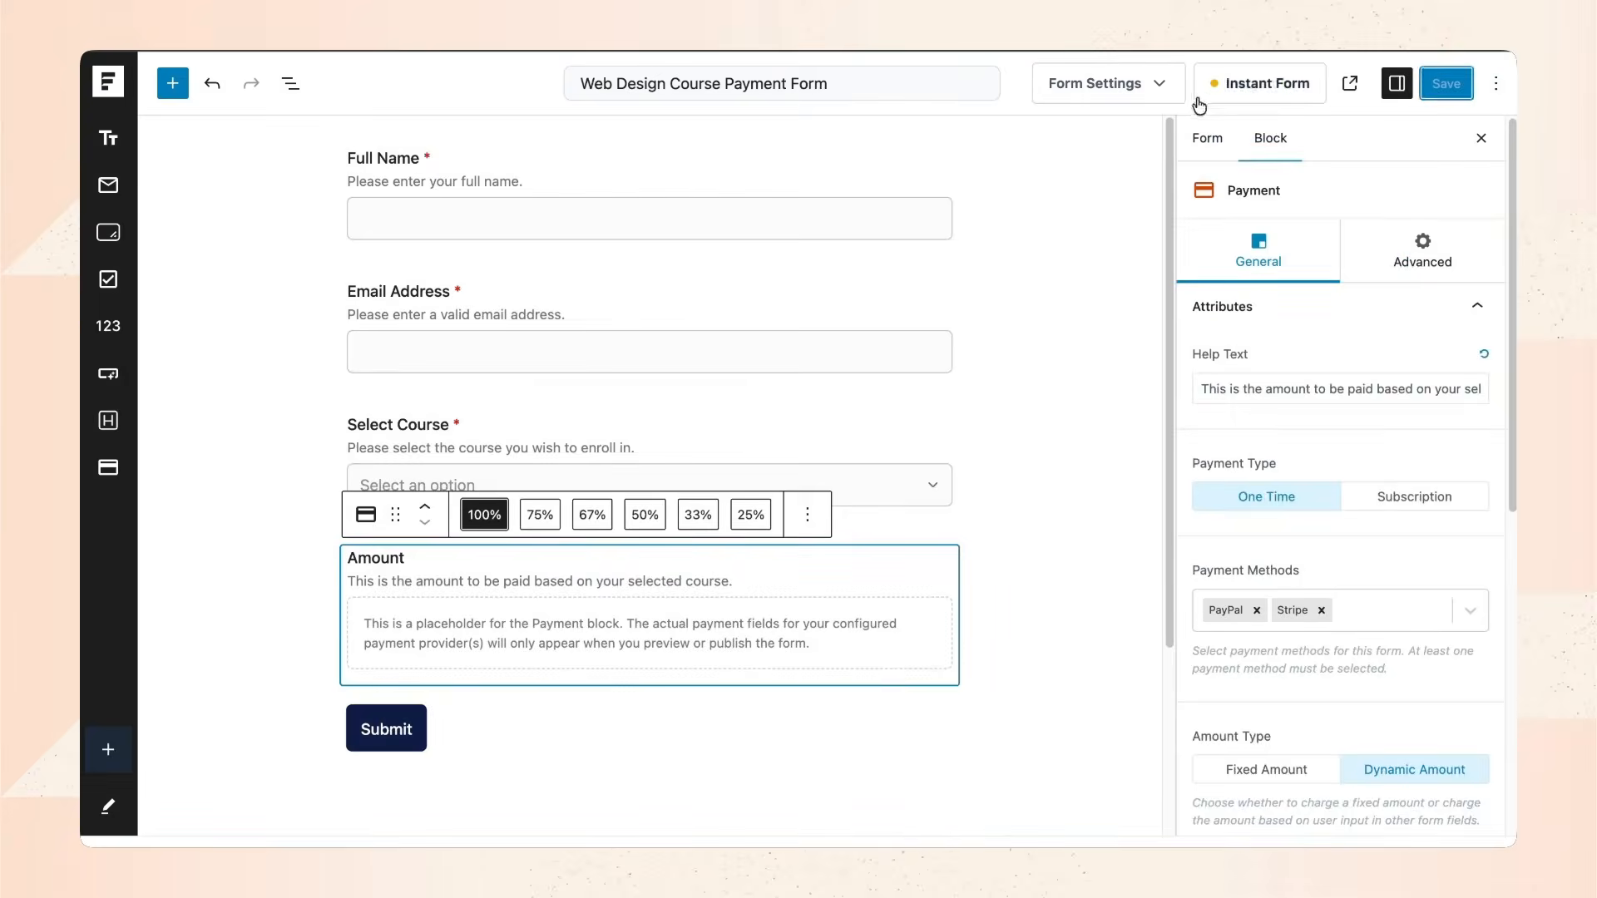
{"action": "left_click", "coordinate": [1113, 352]}
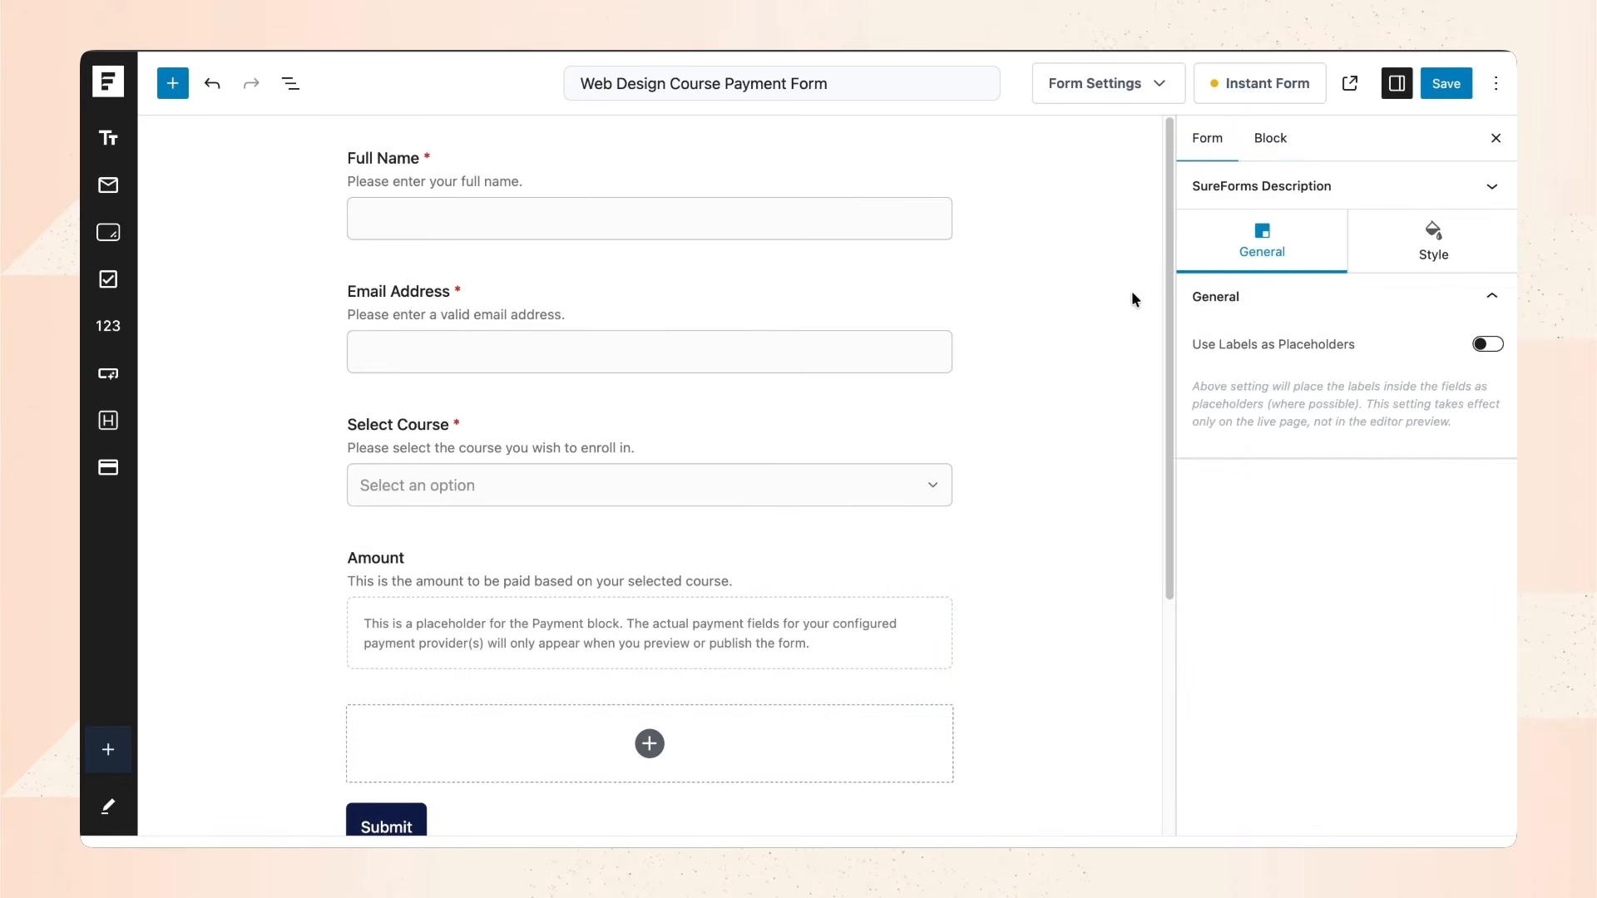
{"action": "left_click", "coordinate": [1261, 89]}
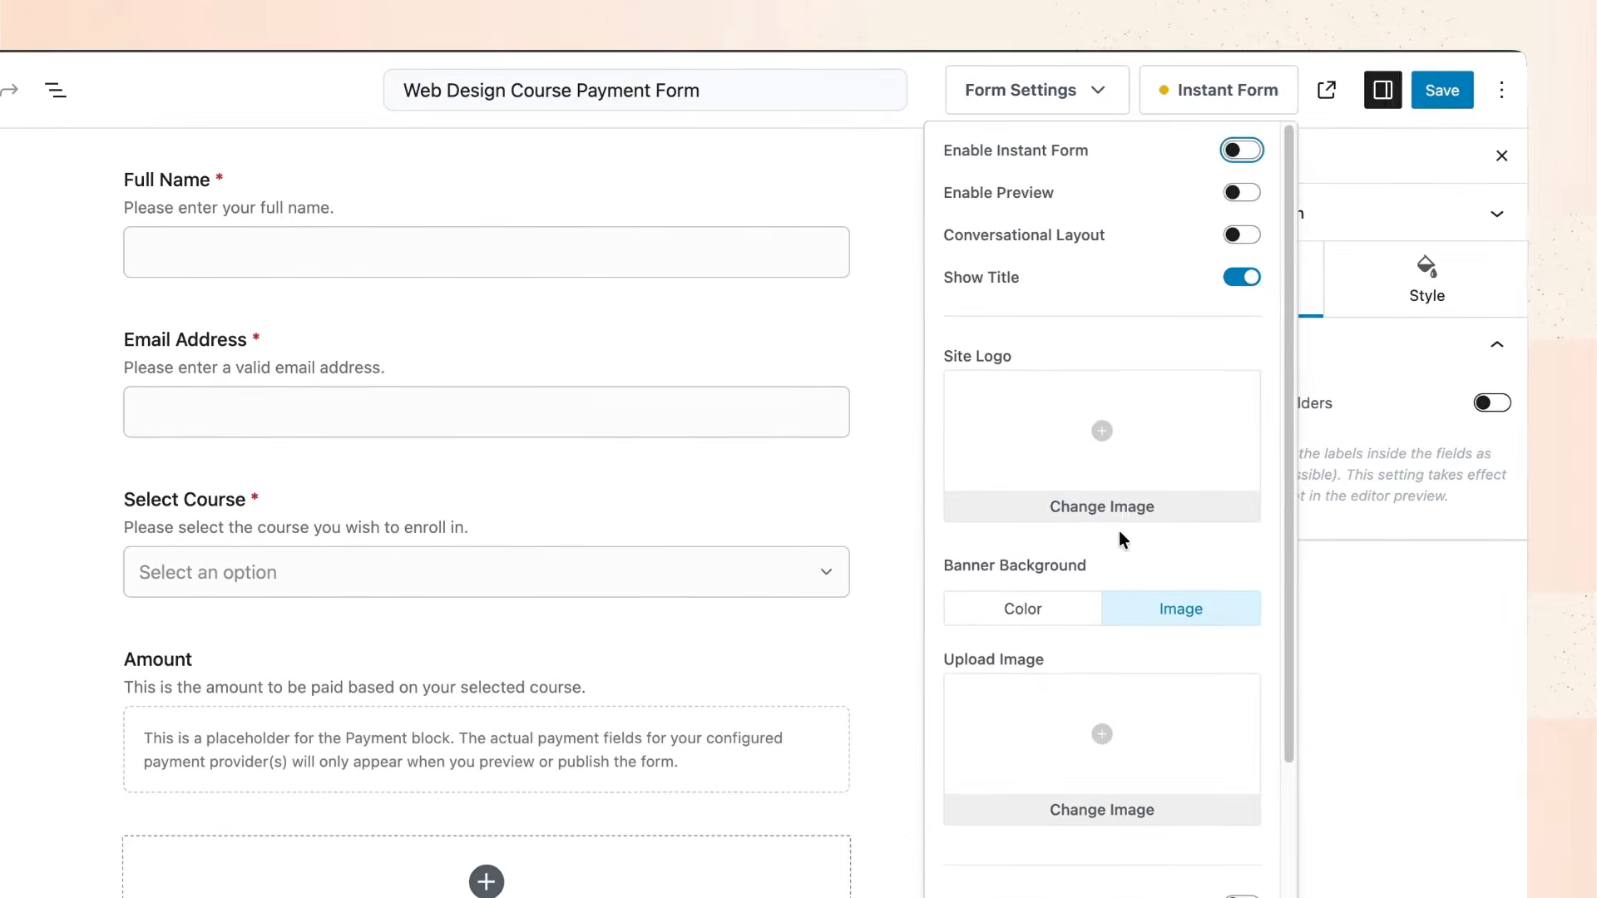
{"action": "left_click", "coordinate": [1100, 749]}
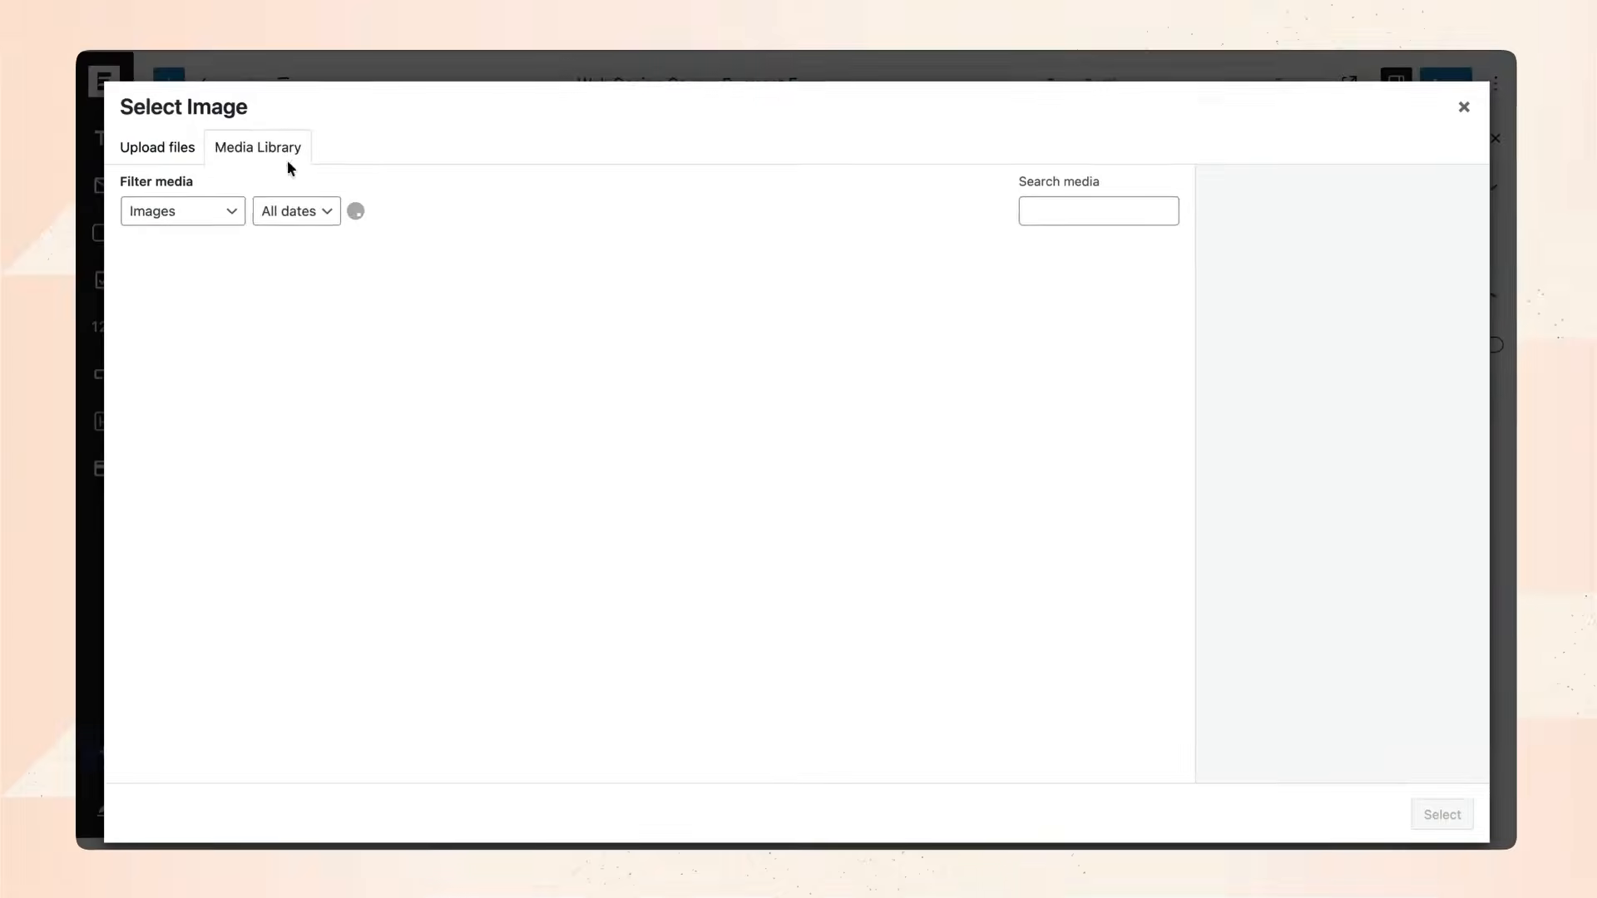
{"action": "left_click", "coordinate": [33, 158]}
{"action": "left_click", "coordinate": [756, 499]}
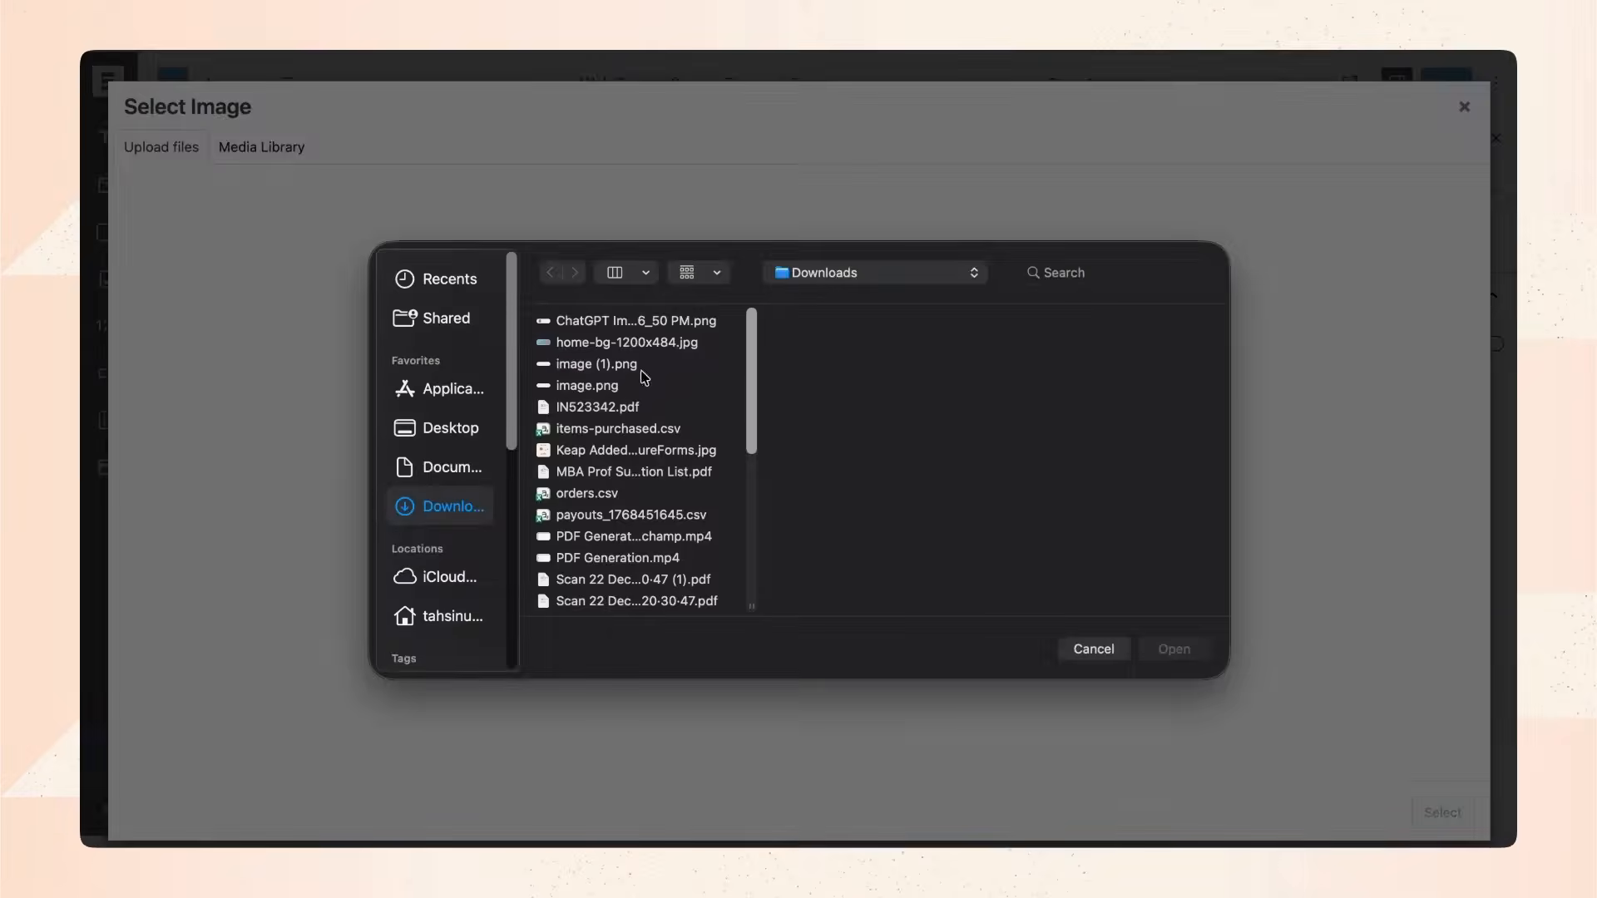
{"action": "left_click", "coordinate": [645, 344]}
{"action": "left_click", "coordinate": [1174, 649]}
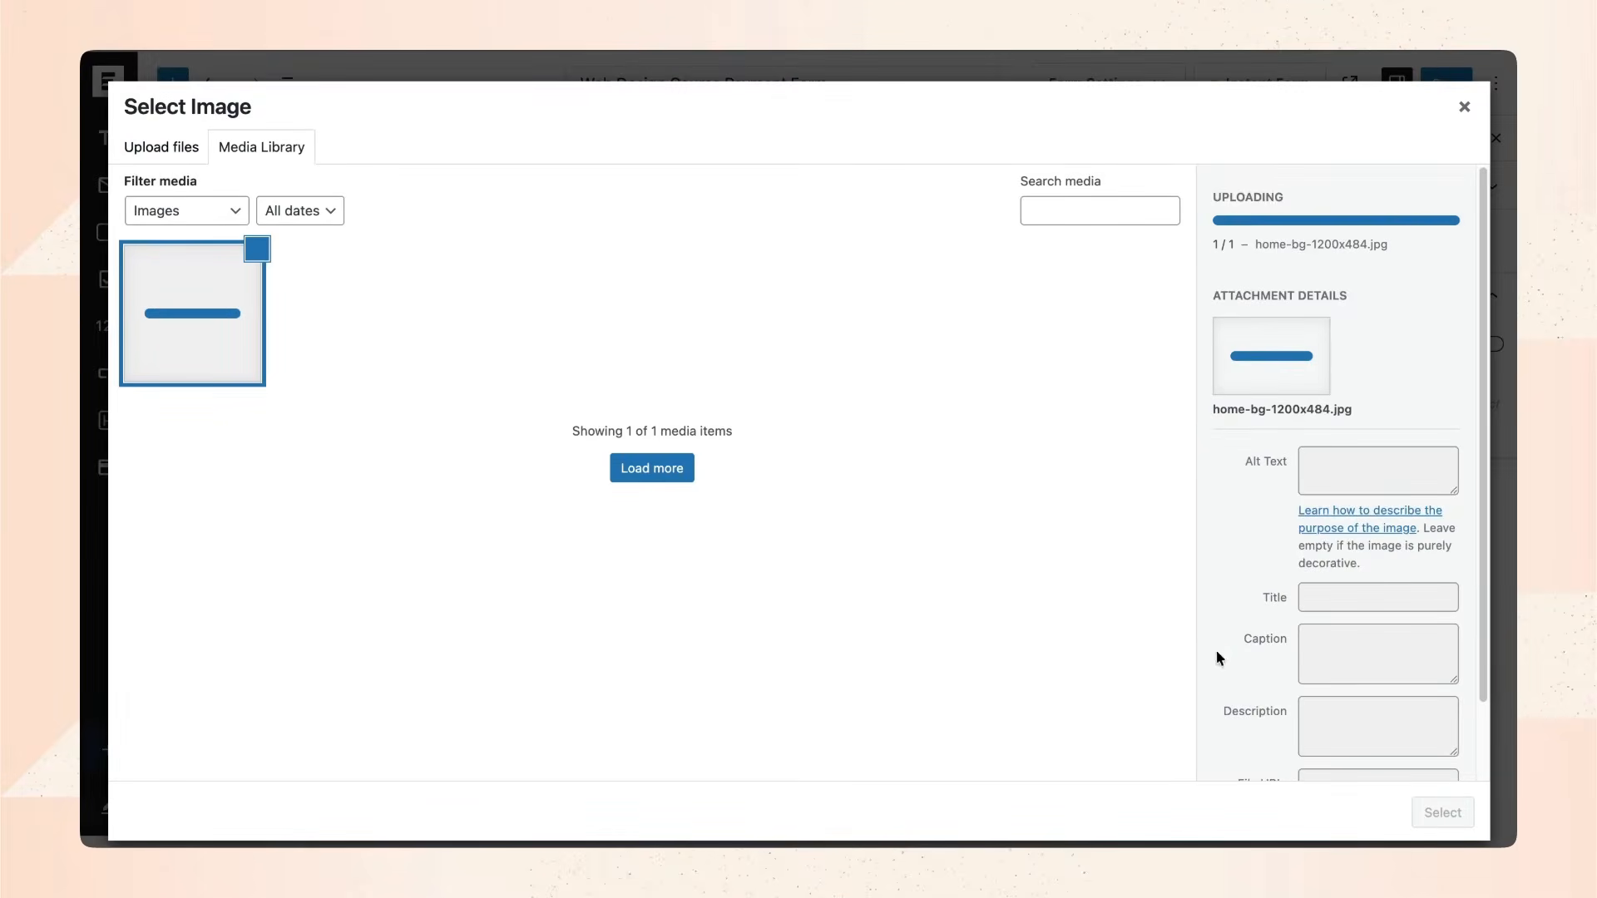
{"action": "left_click", "coordinate": [1449, 813]}
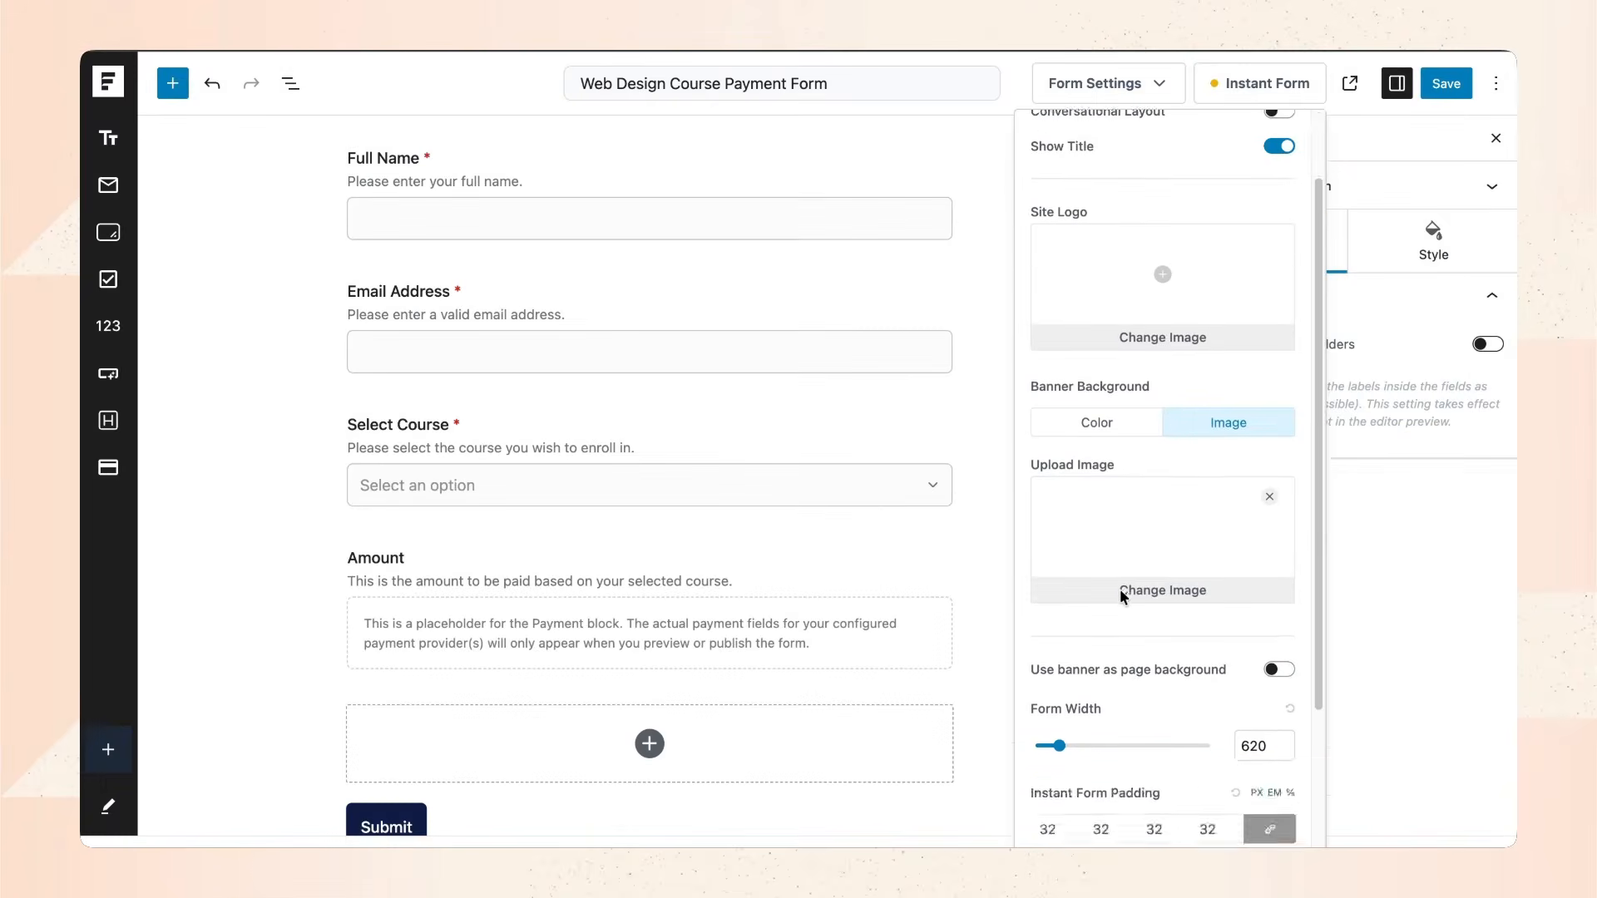
Close the Instant Form settings and view the form's Style options.
{"action": "scroll", "coordinate": [1123, 583], "scroll_direction": "up", "scroll_amount": 2}
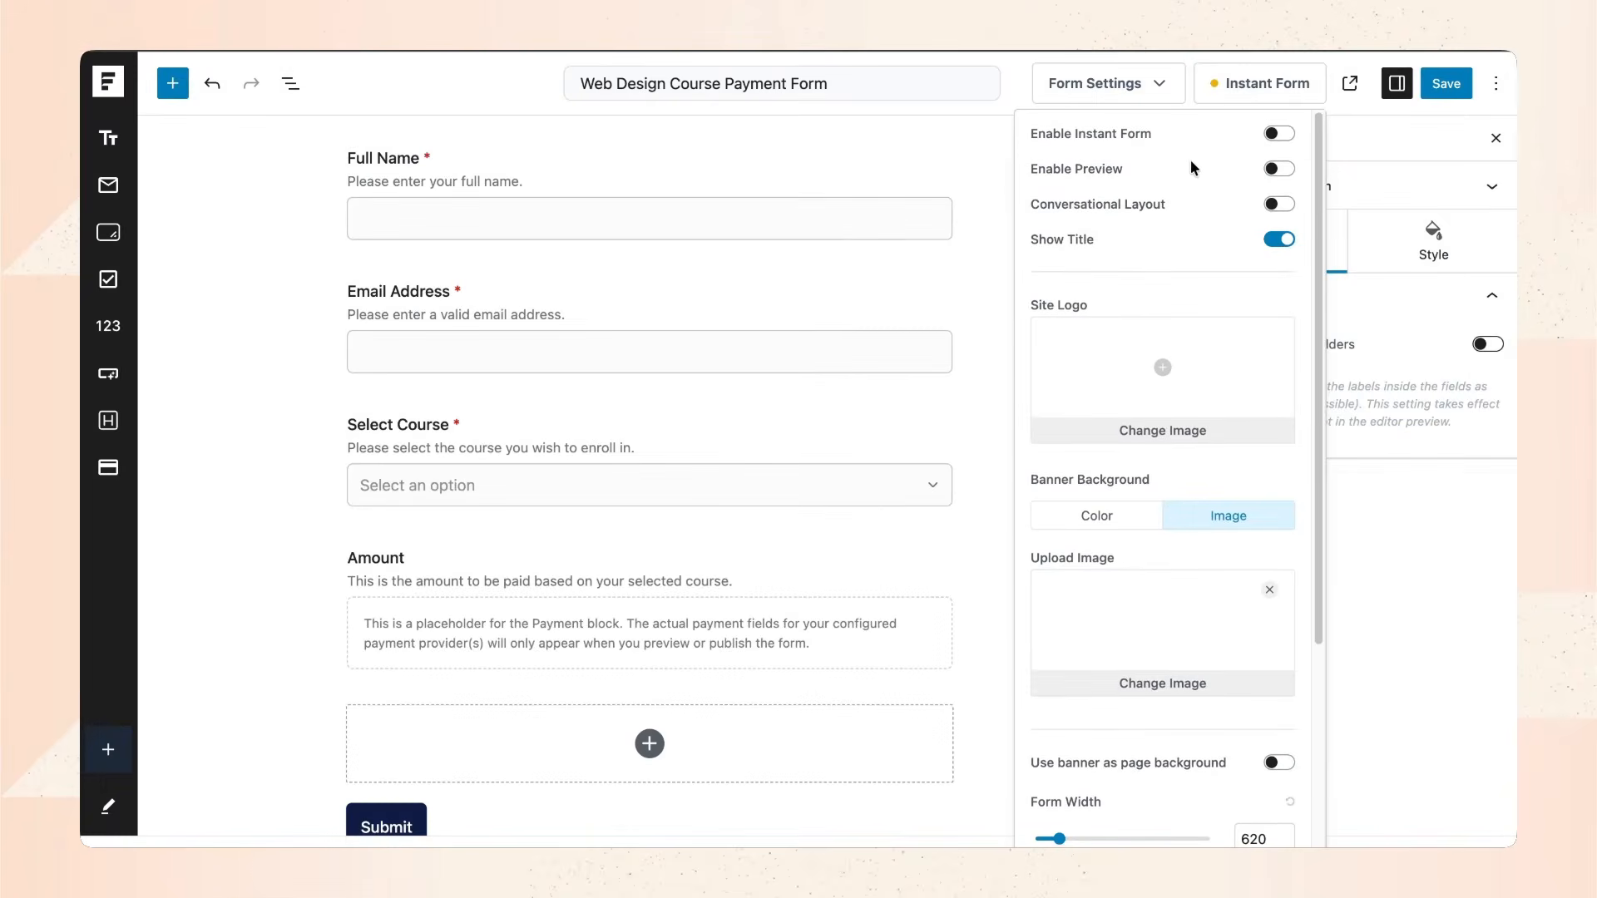
{"action": "left_click", "coordinate": [1249, 86]}
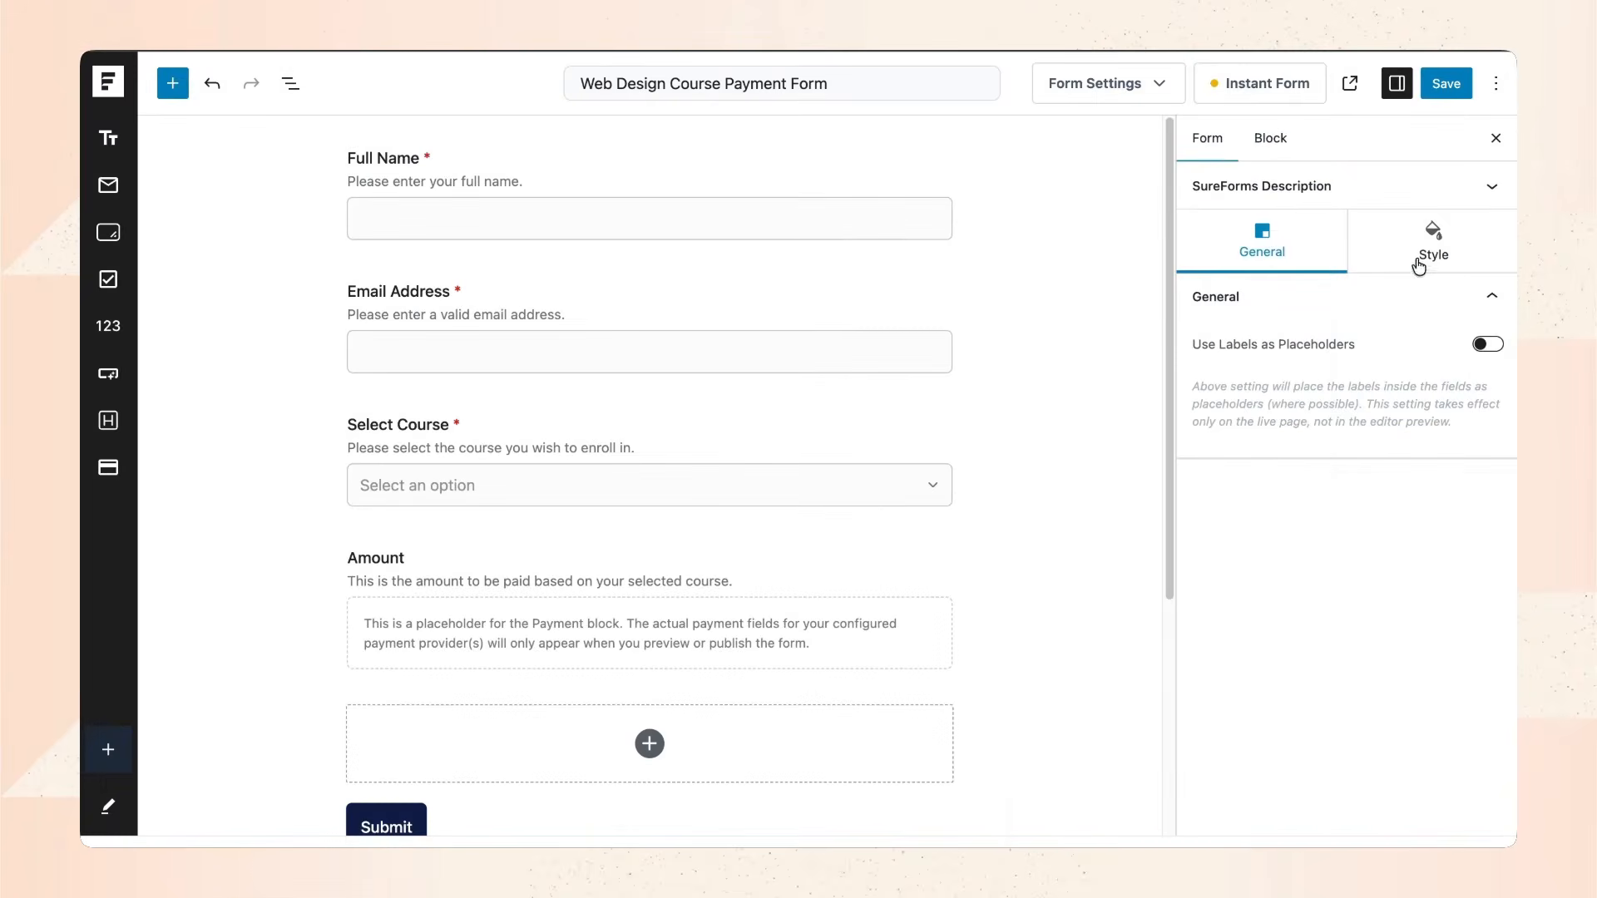
{"action": "left_click", "coordinate": [1421, 267]}
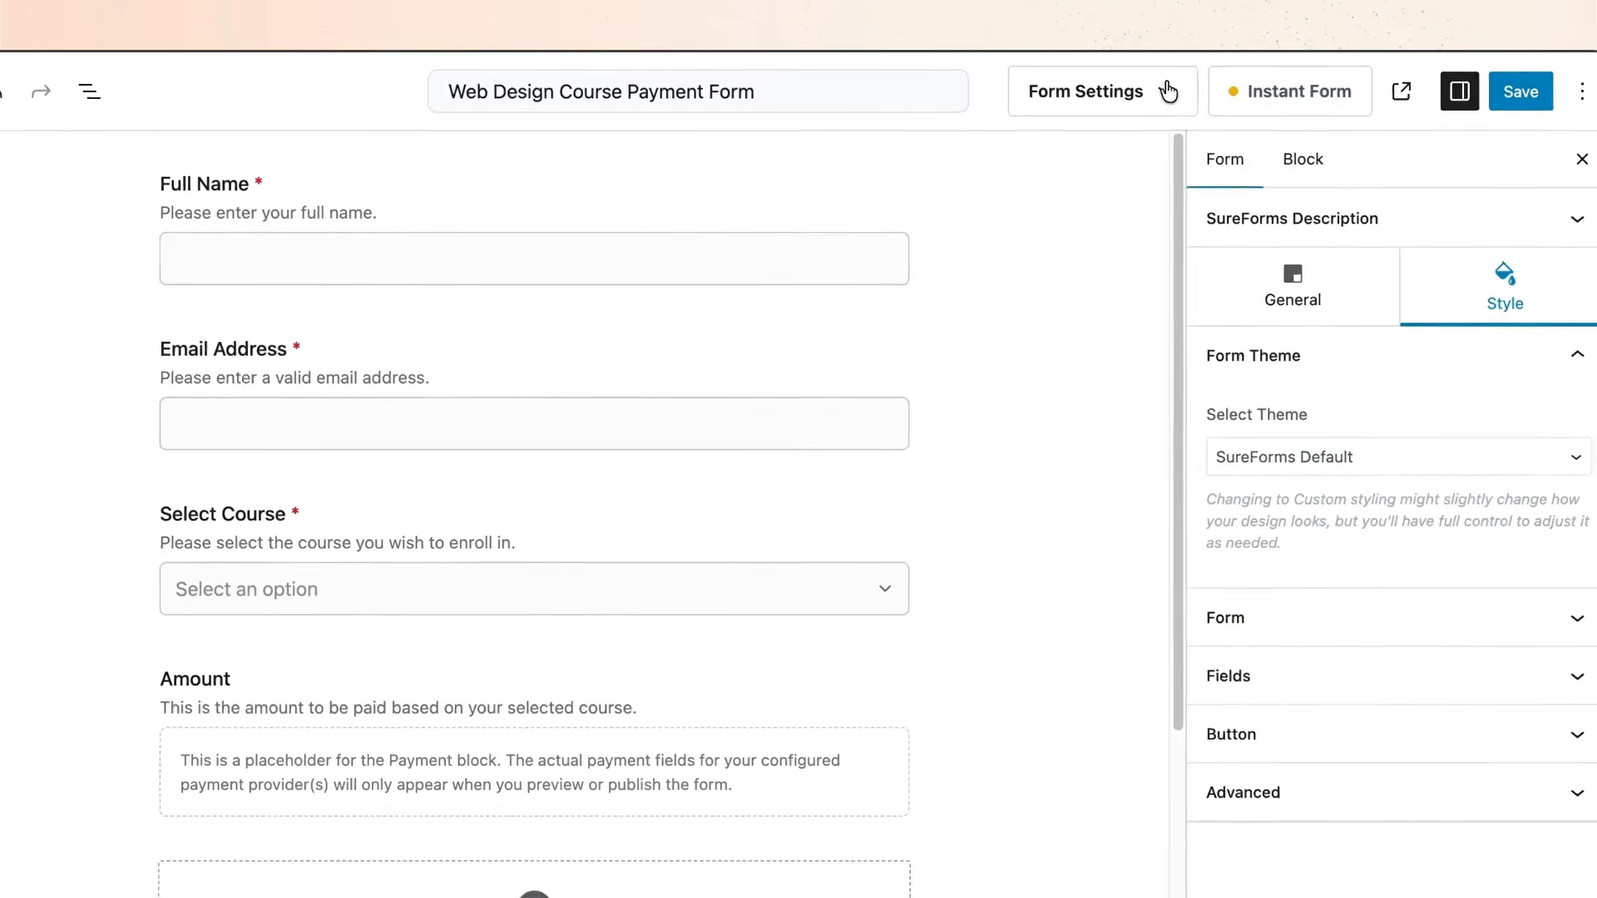
{"action": "left_click", "coordinate": [1168, 91]}
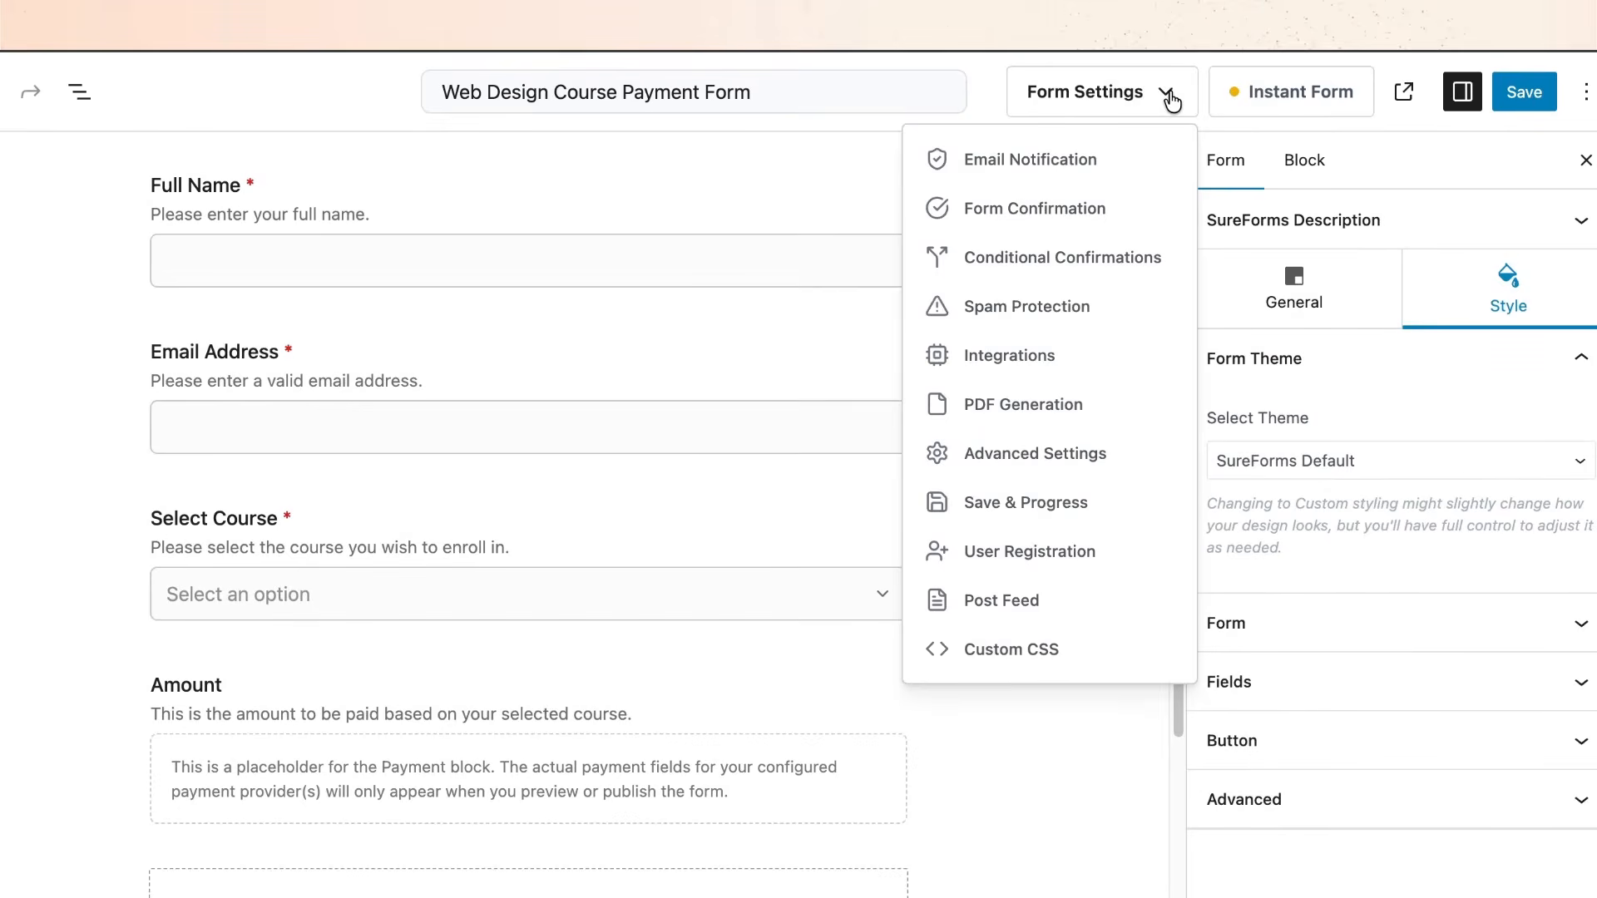
Get the PDF resources and add a new PDF template named 'Get Your Payment Invoice'.
{"action": "left_click", "coordinate": [1065, 405]}
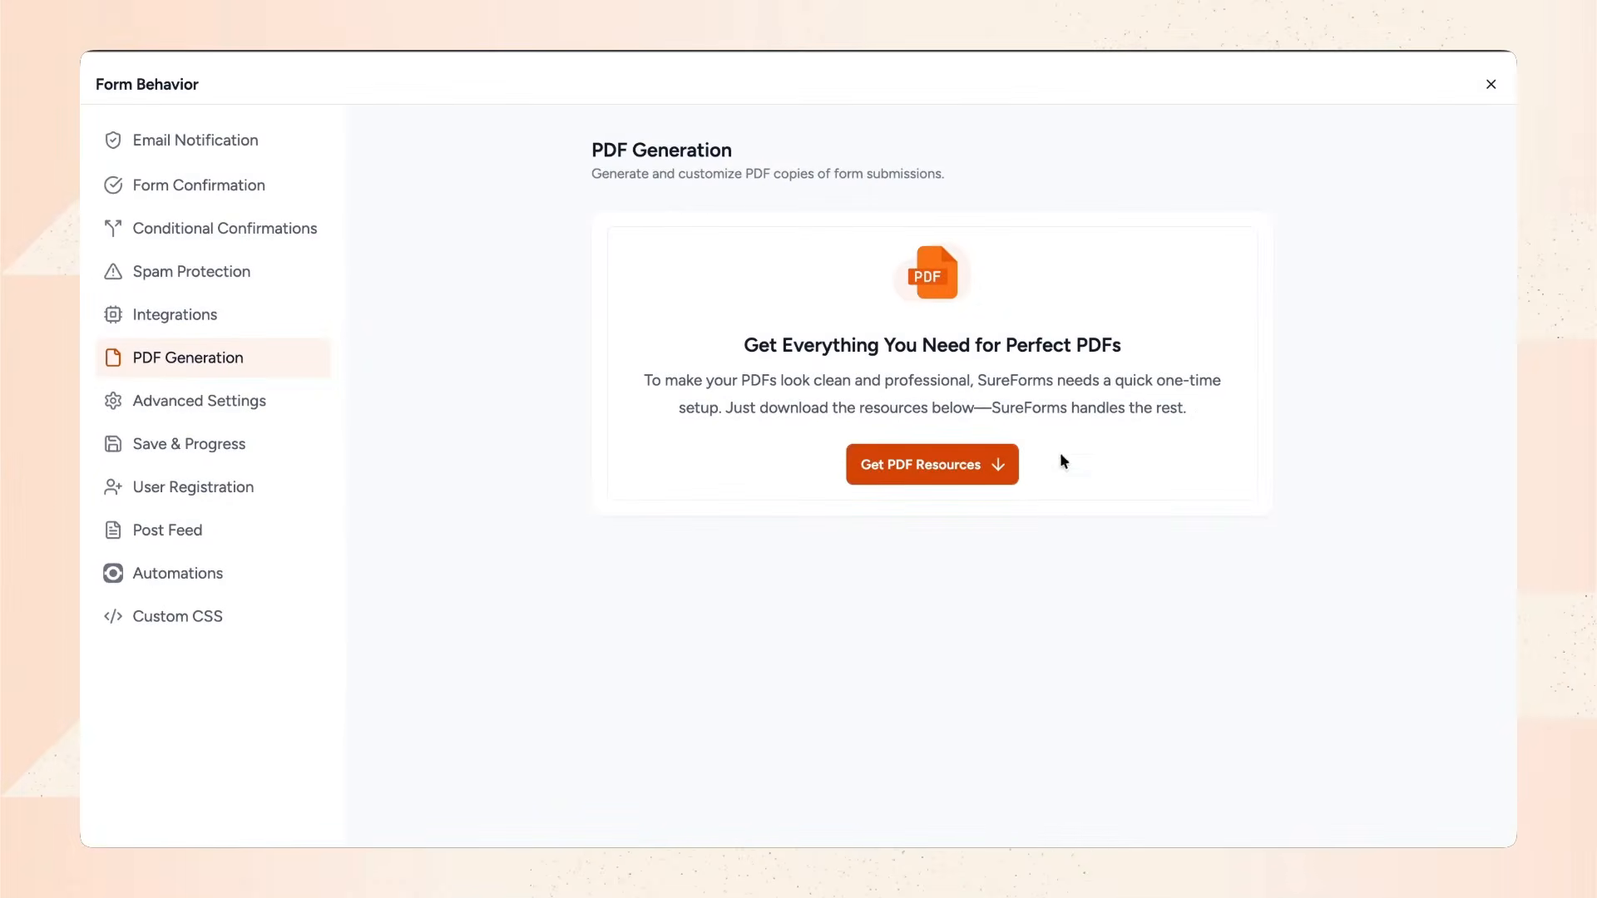
{"action": "left_click", "coordinate": [954, 491]}
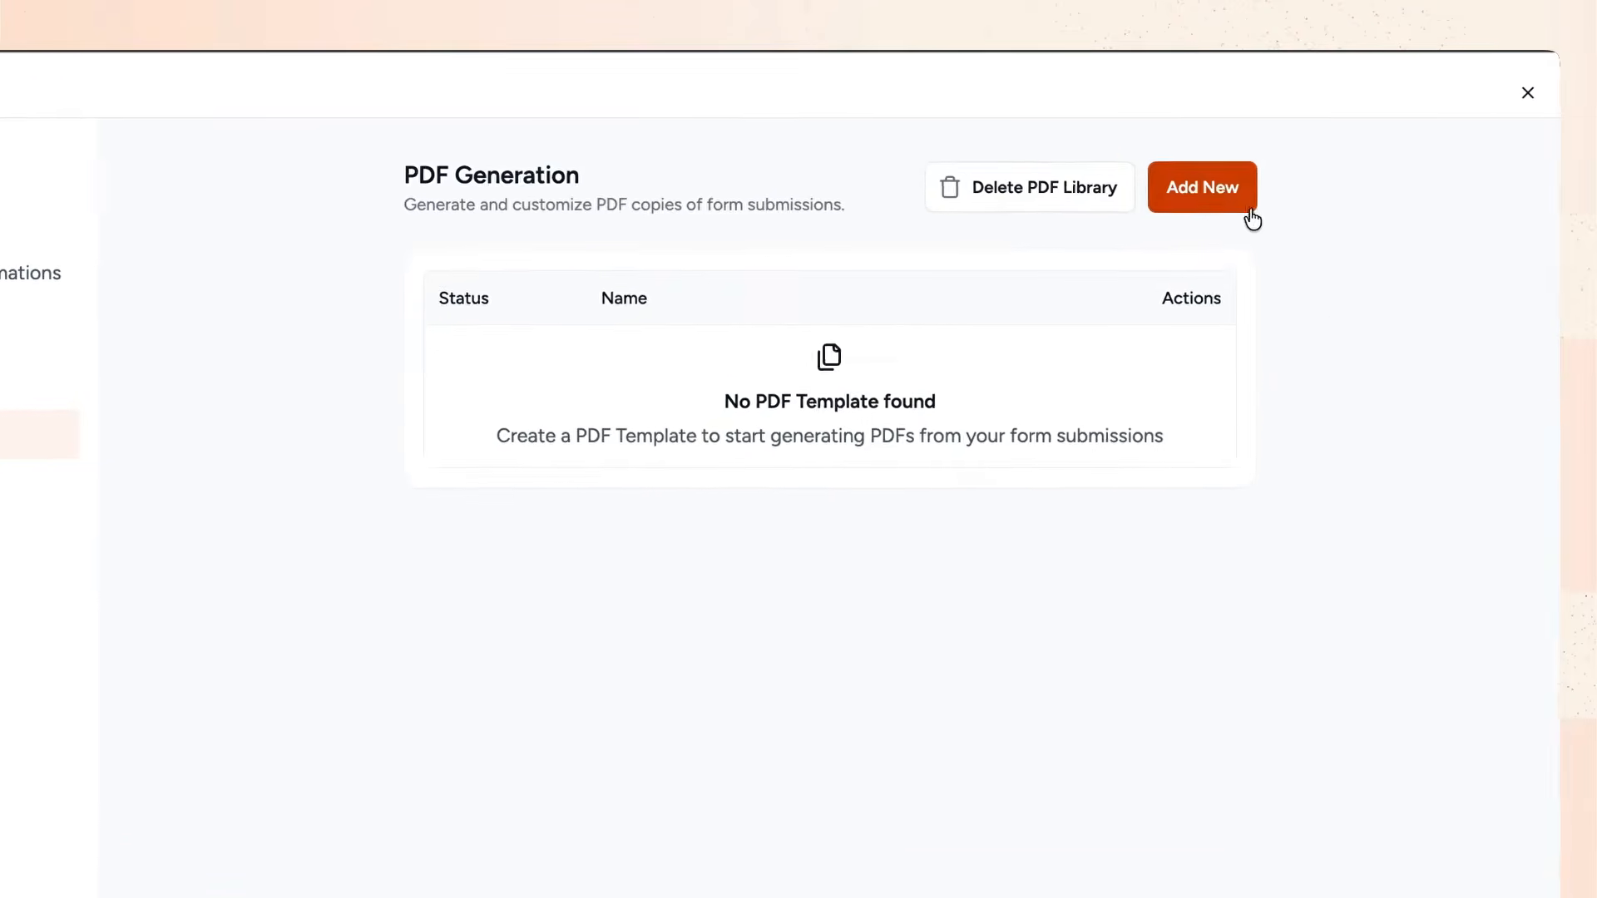
{"action": "left_click", "coordinate": [1250, 216]}
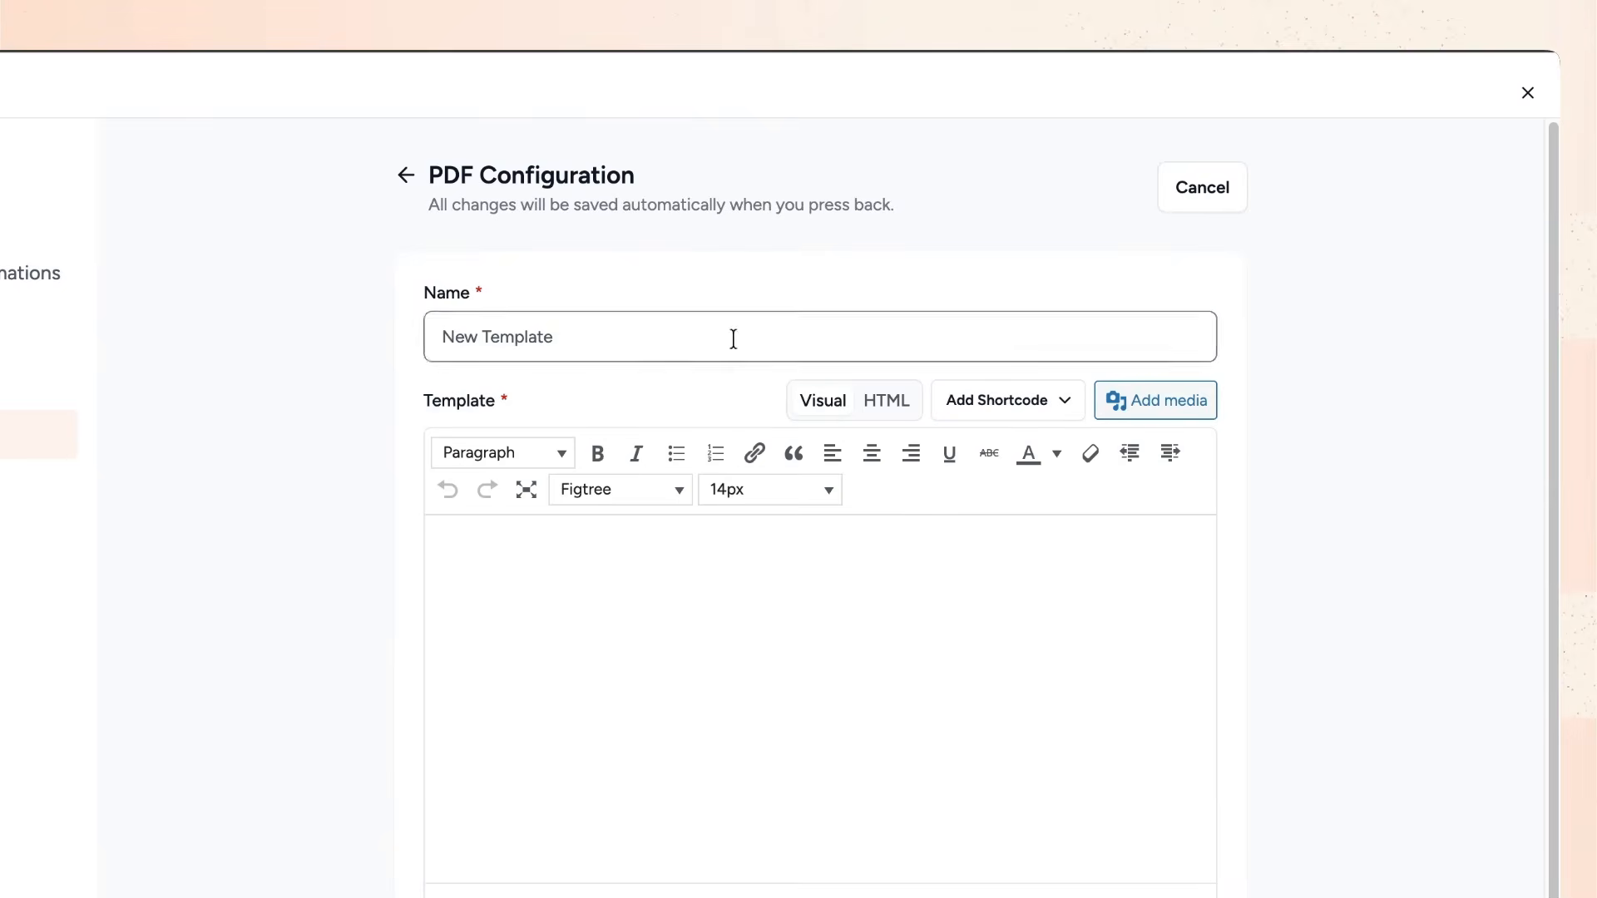
{"action": "double_click", "coordinate": [733, 337]}
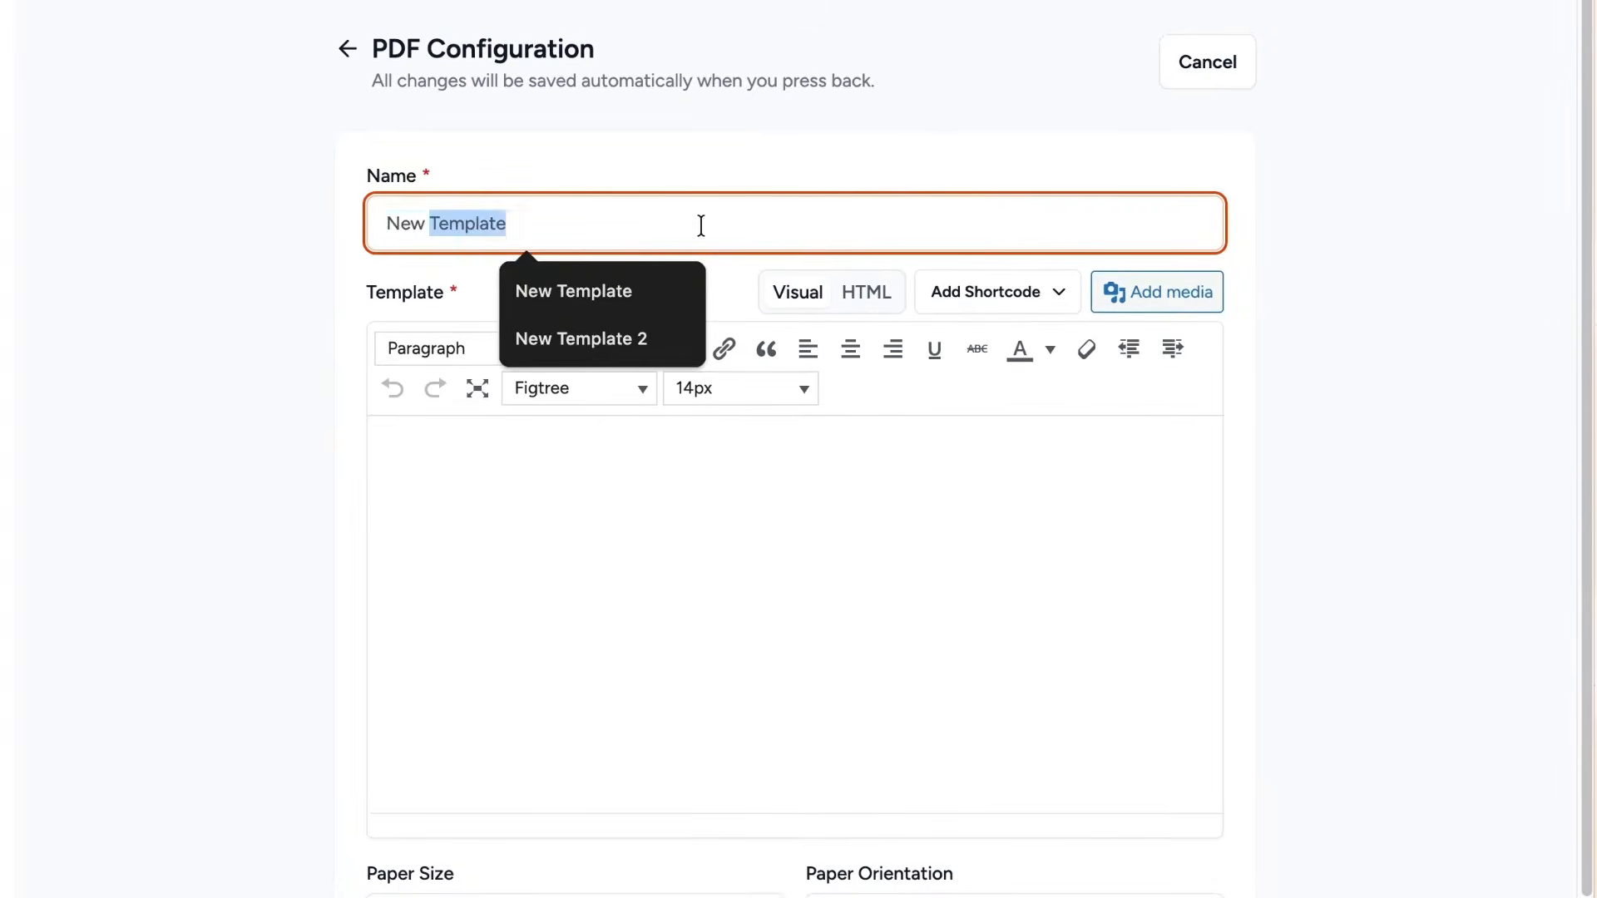
{"action": "left_click", "coordinate": [701, 225]}
{"action": "type", "text": "Get Your payment Invoice"}
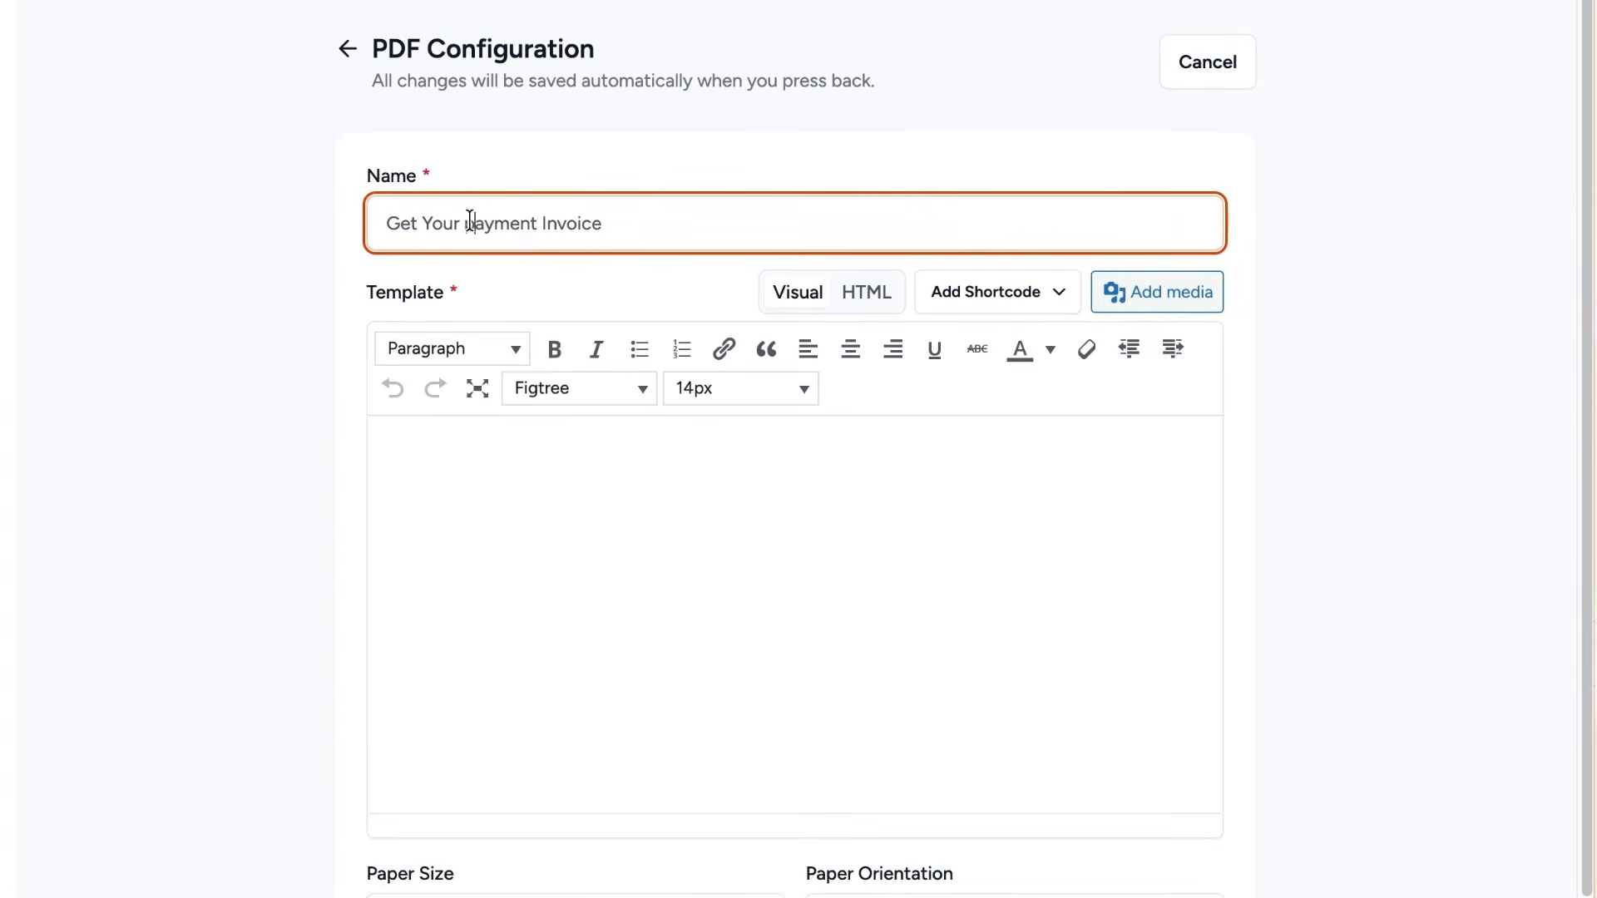
{"action": "key", "text": "BackSpace"}
{"action": "type", "text": "P"}
Paste the invoice HTML into the template body.
{"action": "left_click", "coordinate": [481, 481]}
{"action": "left_click", "coordinate": [866, 292]}
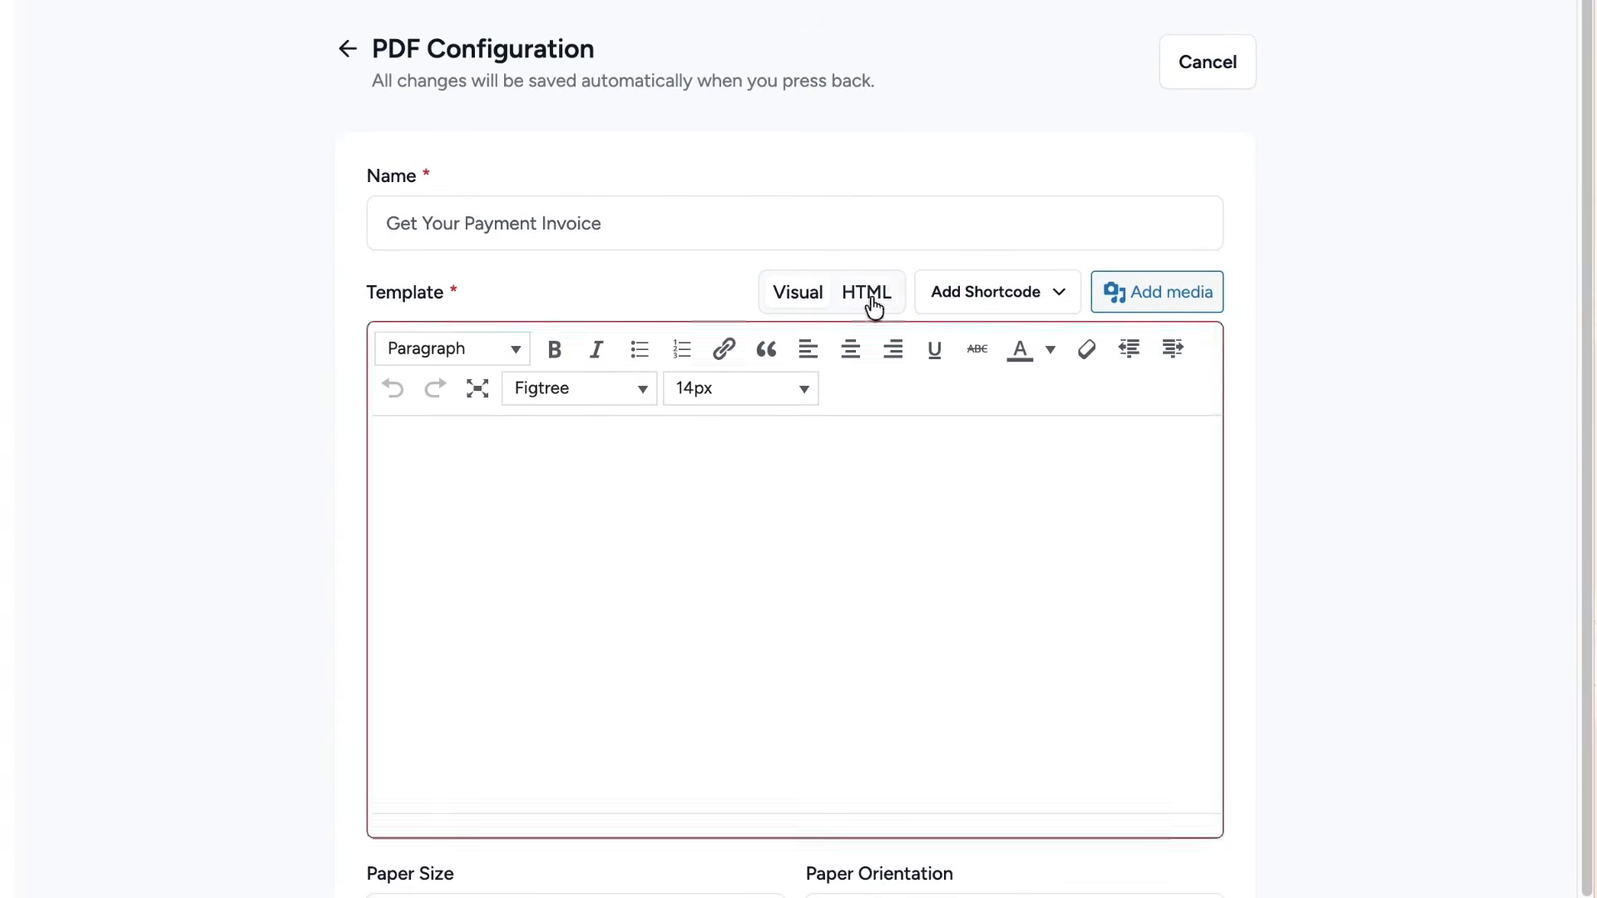
{"action": "key", "text": "ctrl+v"}
{"action": "scroll", "coordinate": [866, 702], "scroll_direction": "up", "scroll_amount": 10}
{"action": "left_click", "coordinate": [797, 292]}
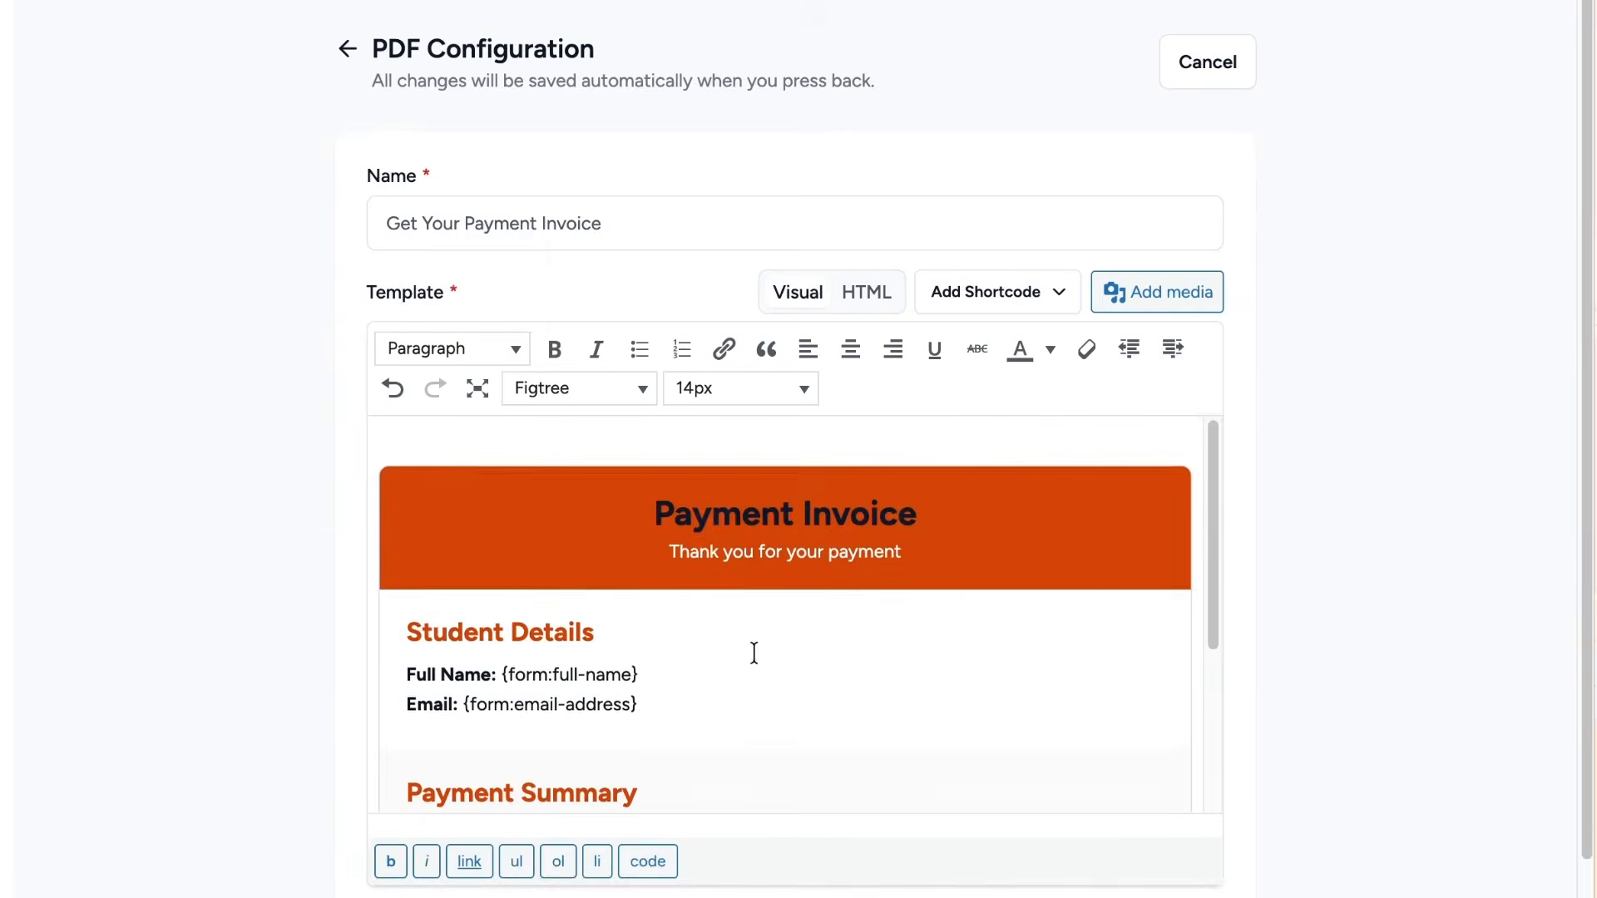
{"action": "scroll", "coordinate": [758, 628], "scroll_direction": "down", "scroll_amount": 4}
{"action": "scroll", "coordinate": [758, 627], "scroll_direction": "up", "scroll_amount": 4}
Make the invoice heading white and reword it to 'Course Payment Invoice'.
{"action": "triple_click", "coordinate": [796, 515]}
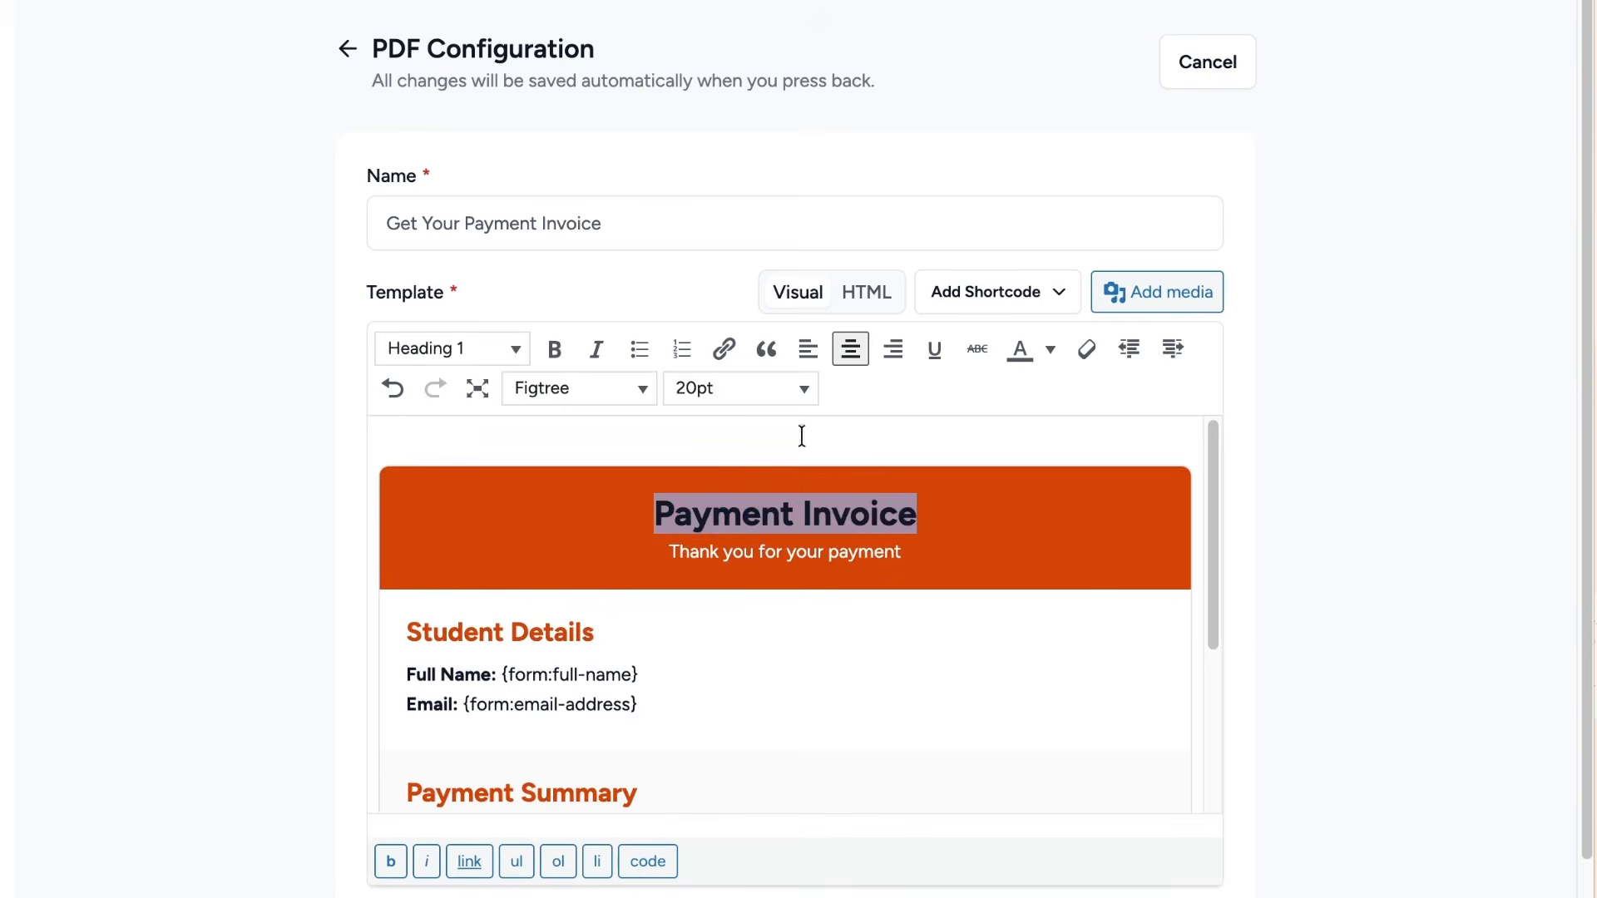
{"action": "left_click", "coordinate": [1051, 348]}
{"action": "left_click", "coordinate": [1095, 475]}
{"action": "left_click", "coordinate": [923, 527]}
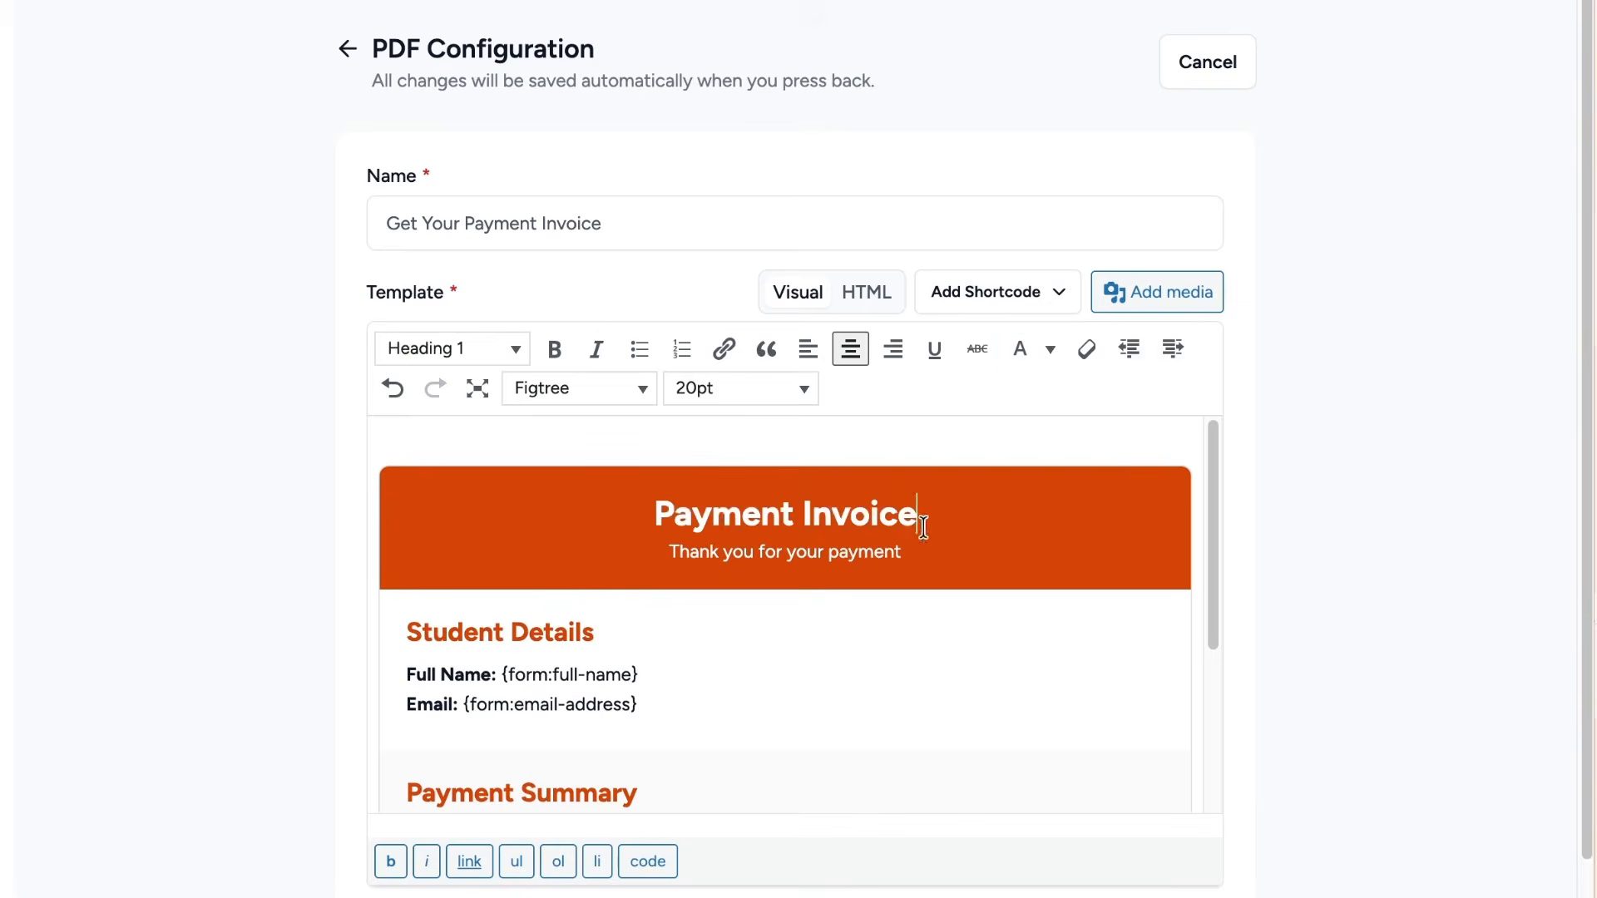
{"action": "left_click", "coordinate": [629, 513]}
{"action": "type", "text": "Course"}
{"action": "scroll", "coordinate": [791, 571], "scroll_direction": "down", "scroll_amount": 3}
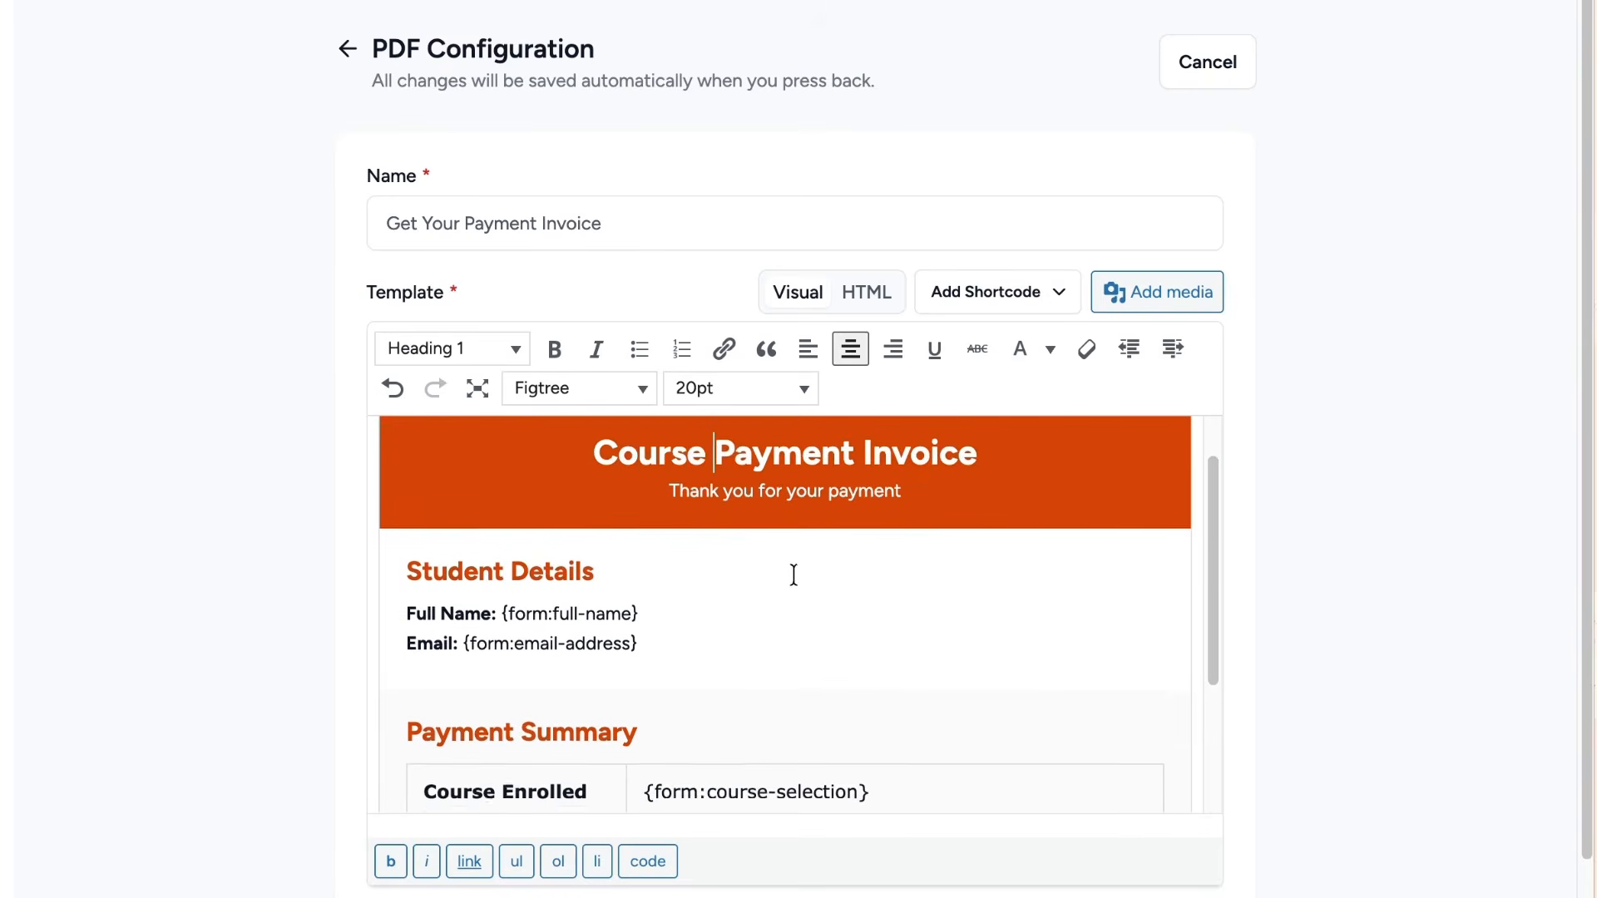
{"action": "scroll", "coordinate": [797, 582], "scroll_direction": "down", "scroll_amount": 1}
{"action": "scroll", "coordinate": [812, 607], "scroll_direction": "up", "scroll_amount": 4}
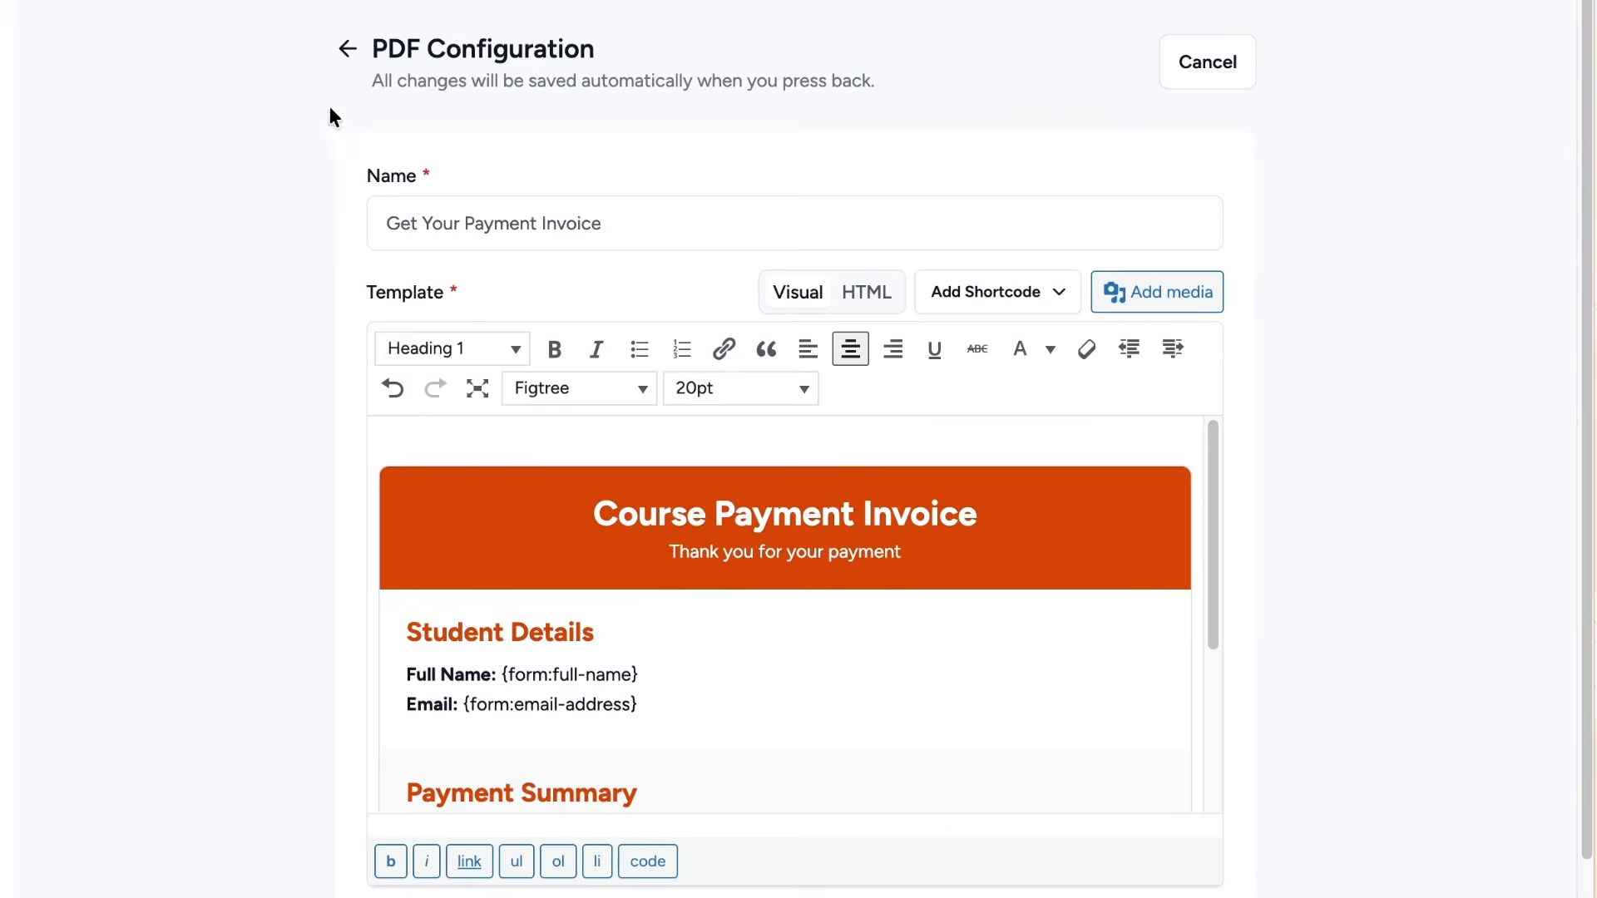
{"action": "left_click", "coordinate": [485, 105]}
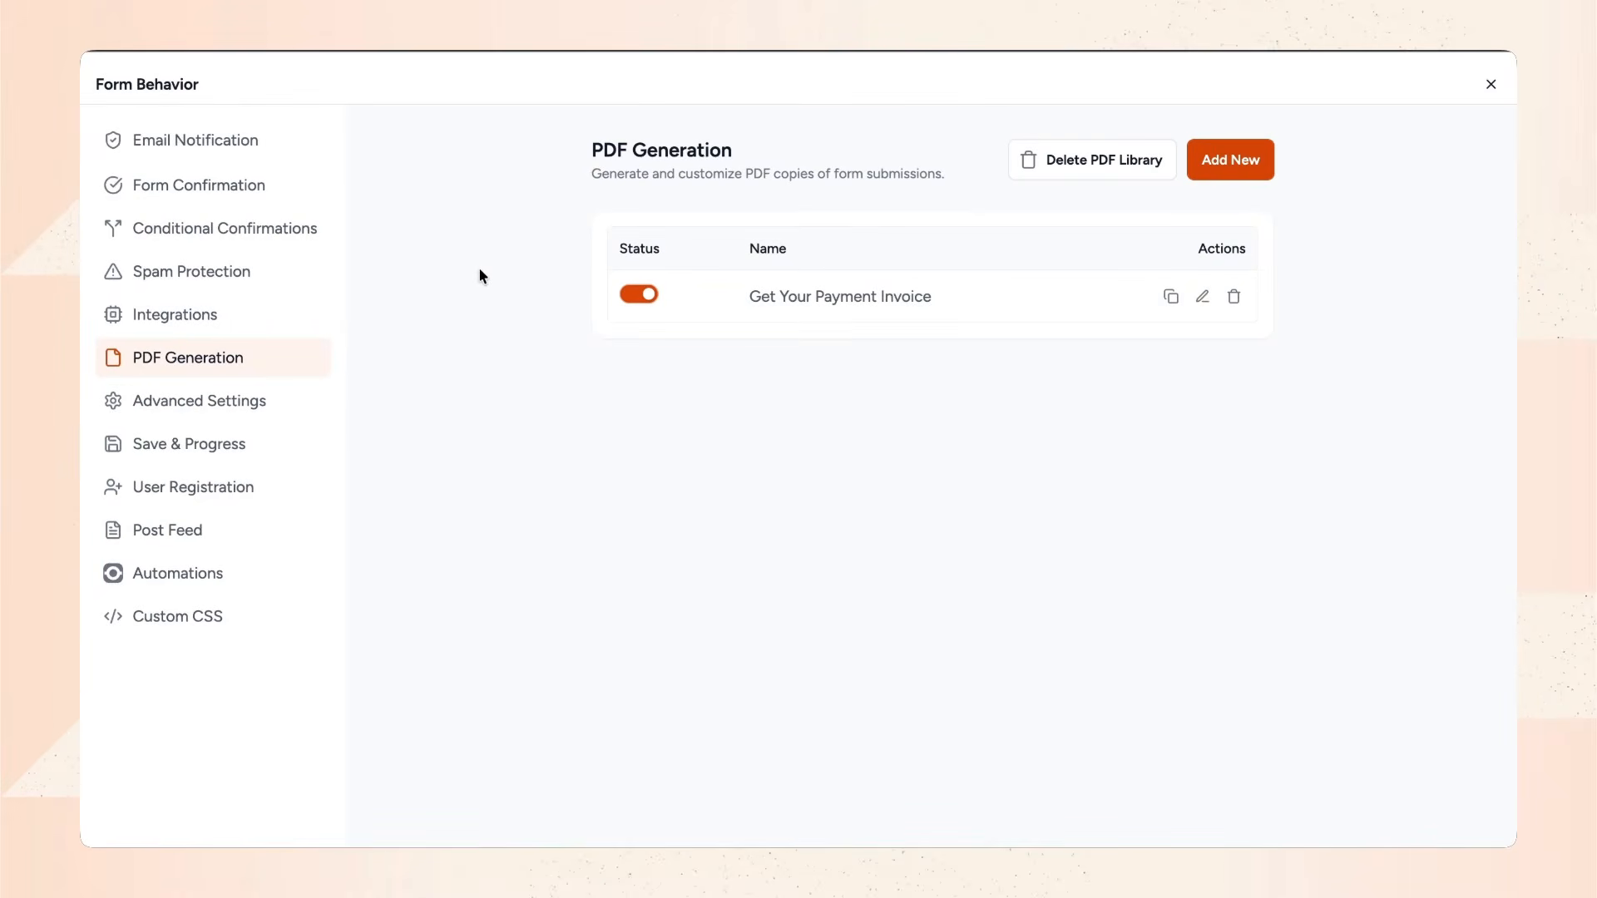
{"action": "left_click", "coordinate": [270, 185]}
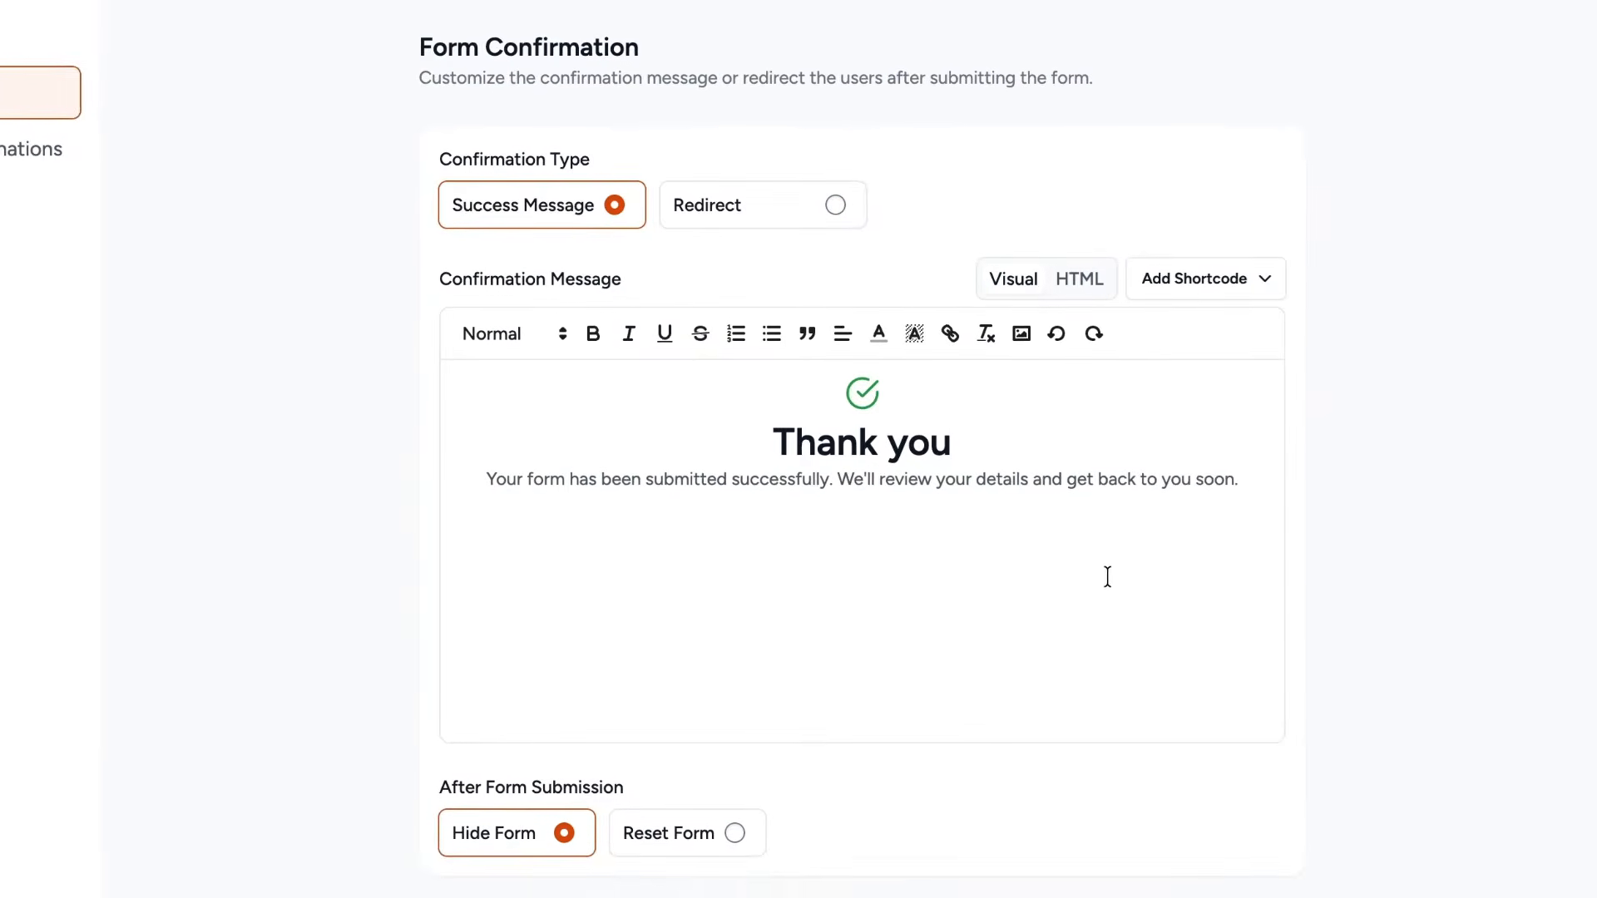
Rewrite the confirmation to 'You have enrolled the [Select Course] course.' plus 'Welcome to the world of learnling new things!'.
{"action": "left_click", "coordinate": [1241, 477]}
{"action": "key", "text": "ctrl+BackSpace"}
{"action": "key", "text": "ctrl+BackSpace"}
{"action": "key", "text": "ctrl+BackSpace"}
{"action": "key", "text": "ctrl+BackSpace"}
{"action": "key", "text": "ctrl+BackSpace"}
{"action": "key", "text": "ctrl+BackSpace"}
{"action": "key", "text": "ctrl+BackSpace"}
{"action": "key", "text": "ctrl+BackSpace"}
{"action": "key", "text": "ctrl+BackSpace"}
{"action": "key", "text": "ctrl+BackSpace"}
{"action": "key", "text": "ctrl+BackSpace"}
{"action": "key", "text": "ctrl+BackSpace"}
{"action": "key", "text": "ctrl+BackSpace"}
{"action": "key", "text": "ctrl+BackSpace"}
{"action": "key", "text": "ctrl+BackSpace"}
{"action": "key", "text": "ctrl+BackSpace"}
{"action": "type", "text": "Welcome "}
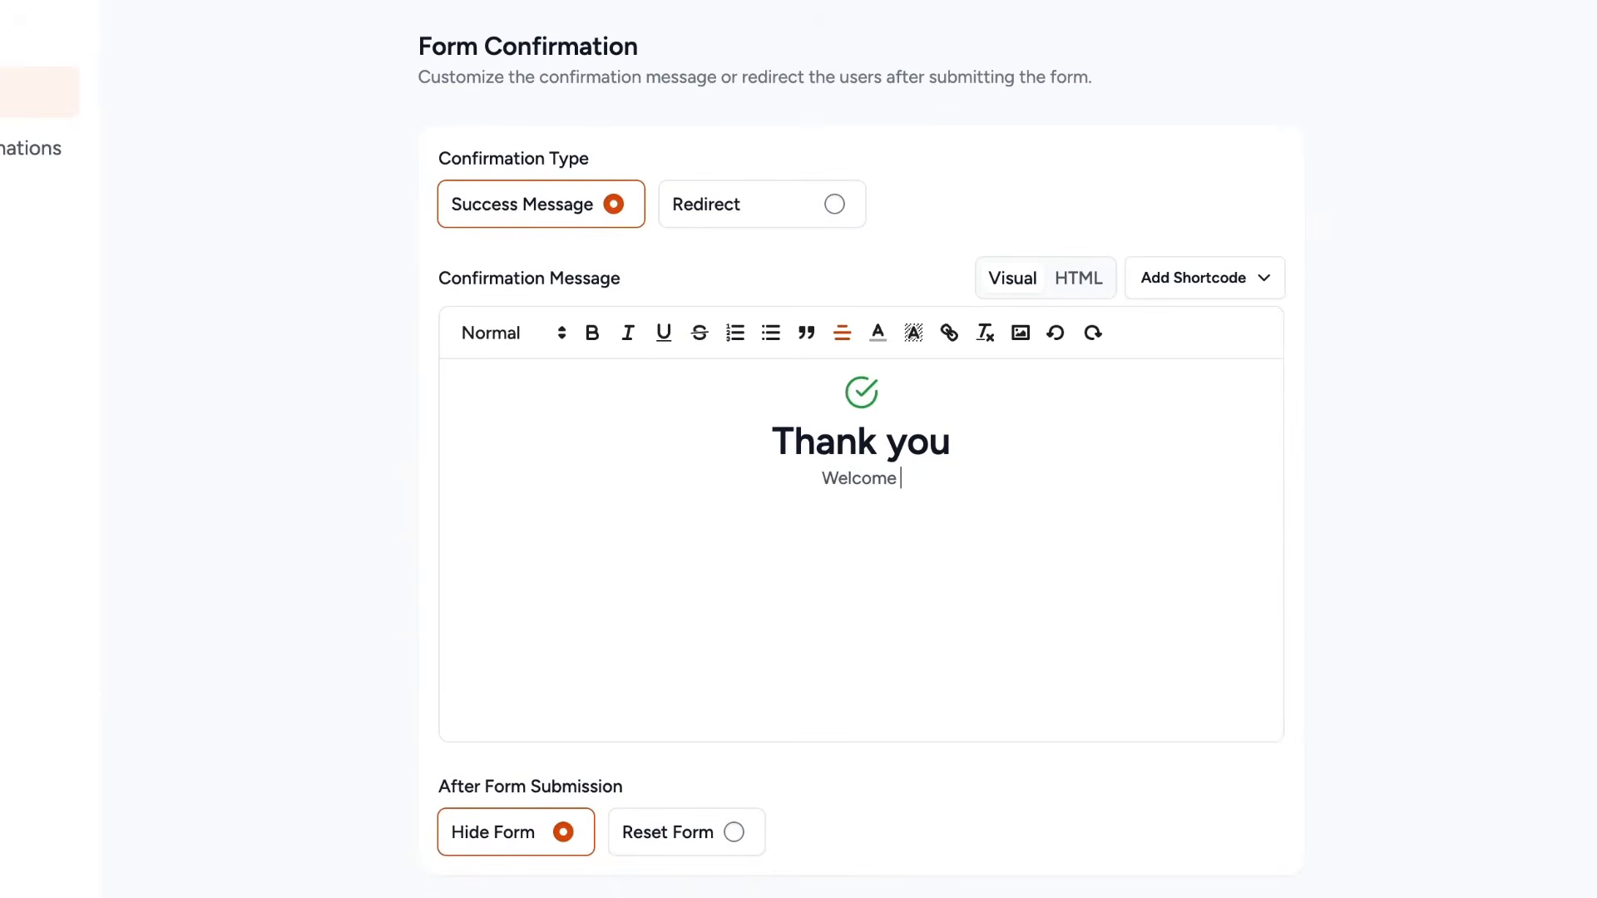
{"action": "type", "text": "to the world of learnling new things!"}
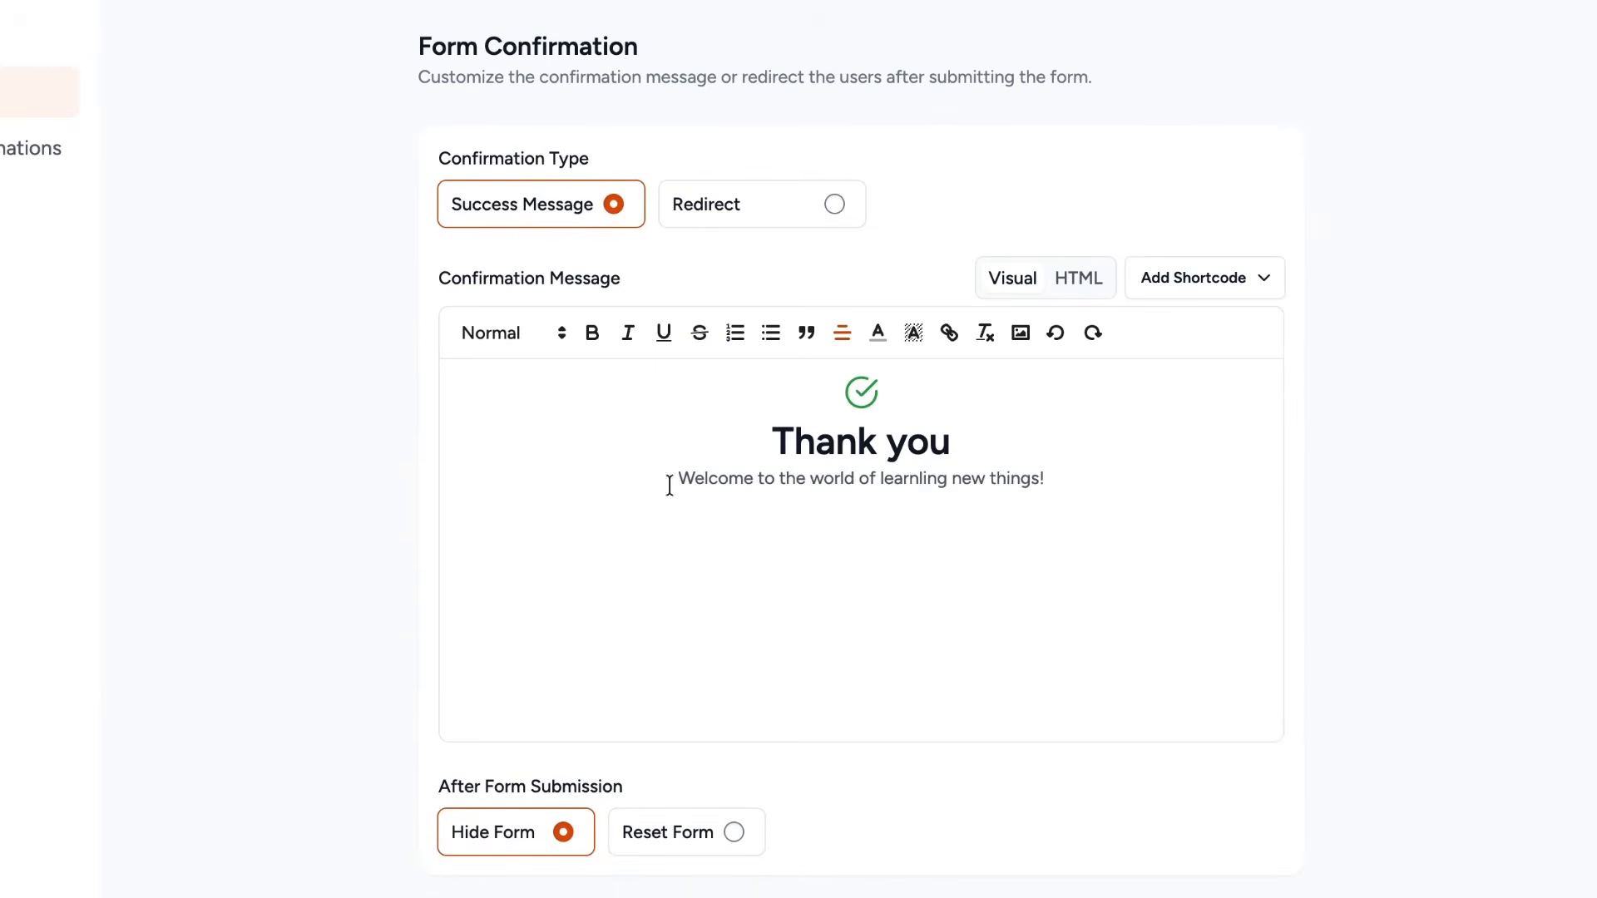
{"action": "left_click", "coordinate": [667, 480]}
{"action": "type", "text": "You have enrolled the"}
{"action": "left_click", "coordinate": [1205, 278]}
{"action": "left_click", "coordinate": [1137, 469]}
{"action": "type", "text": "course."}
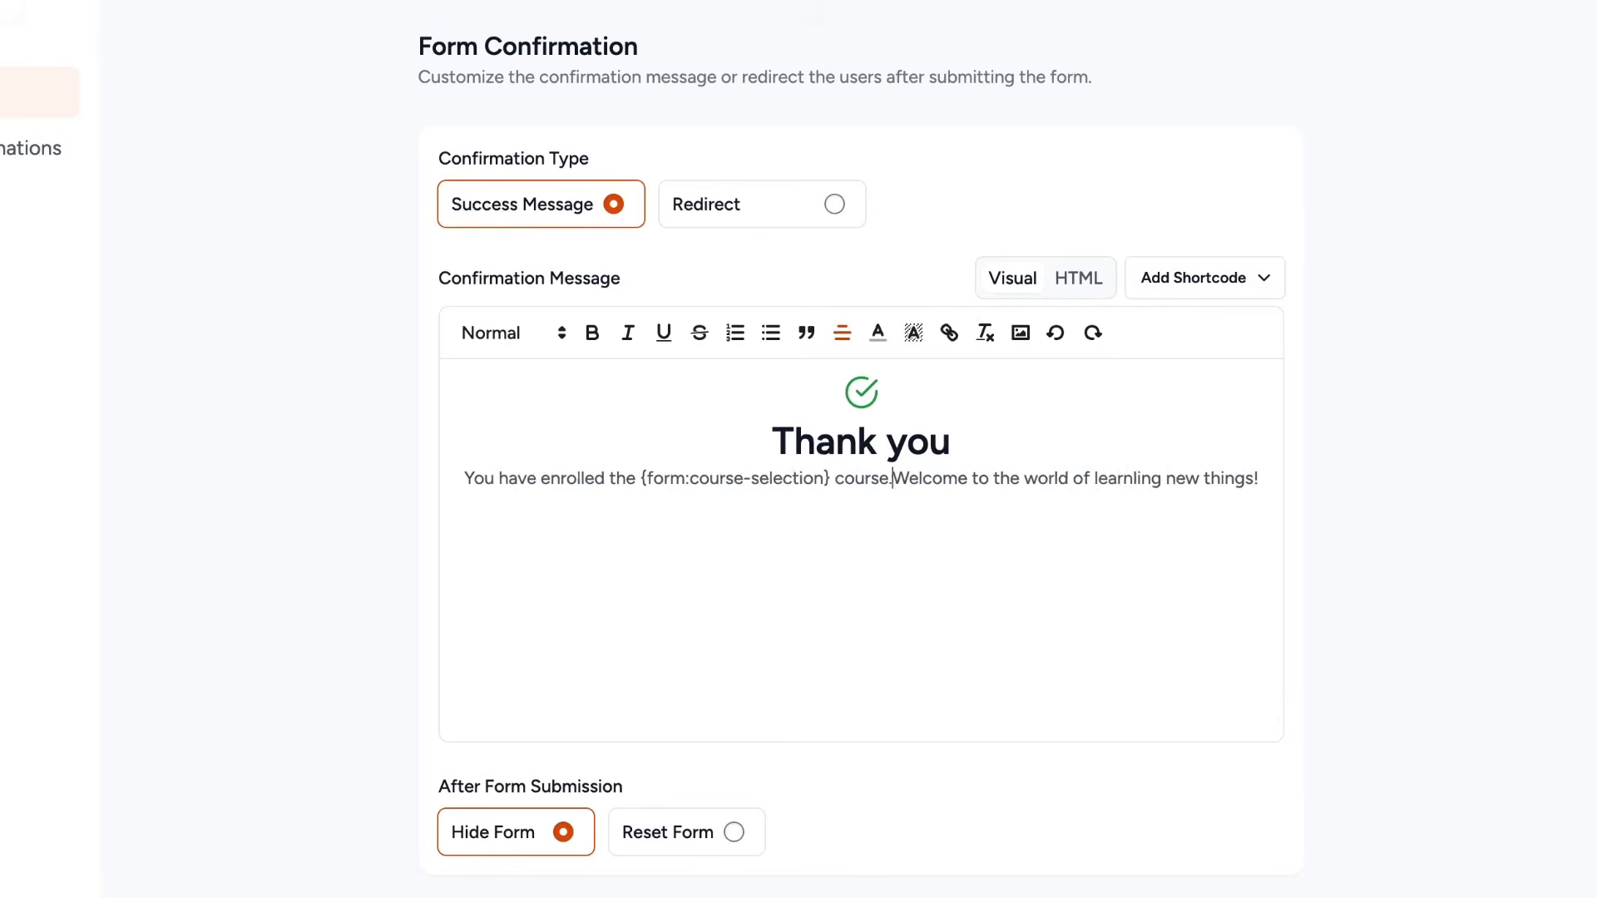
{"action": "key", "text": "Return"}
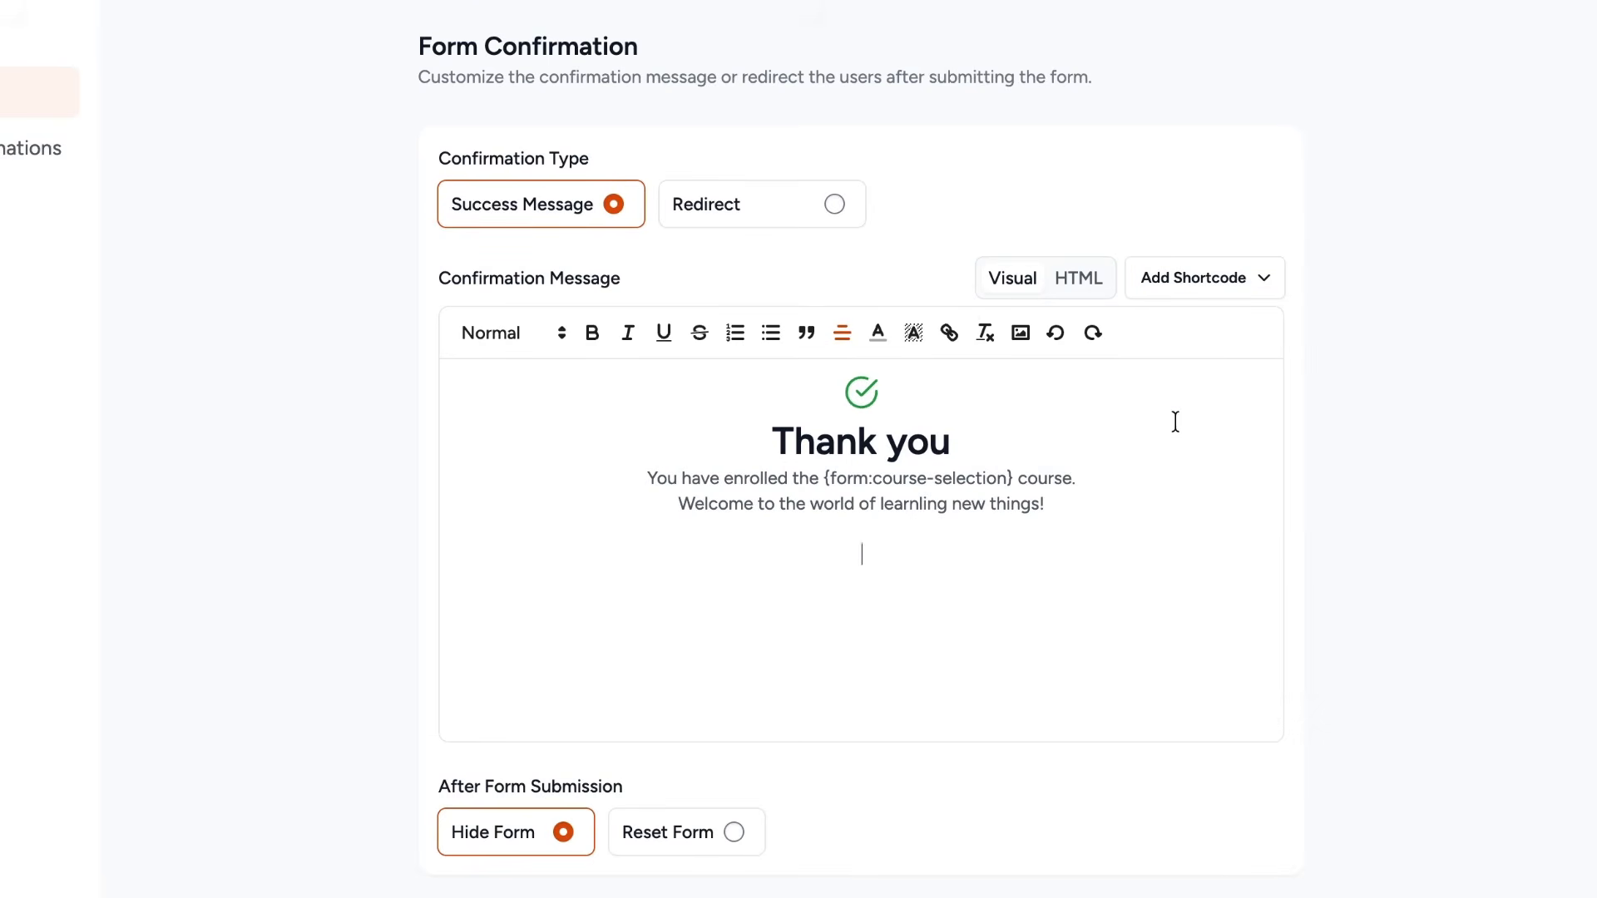
Add the Get Your Payment Invoice PDF link to the confirmation message and close the settings.
{"action": "left_click", "coordinate": [1191, 283]}
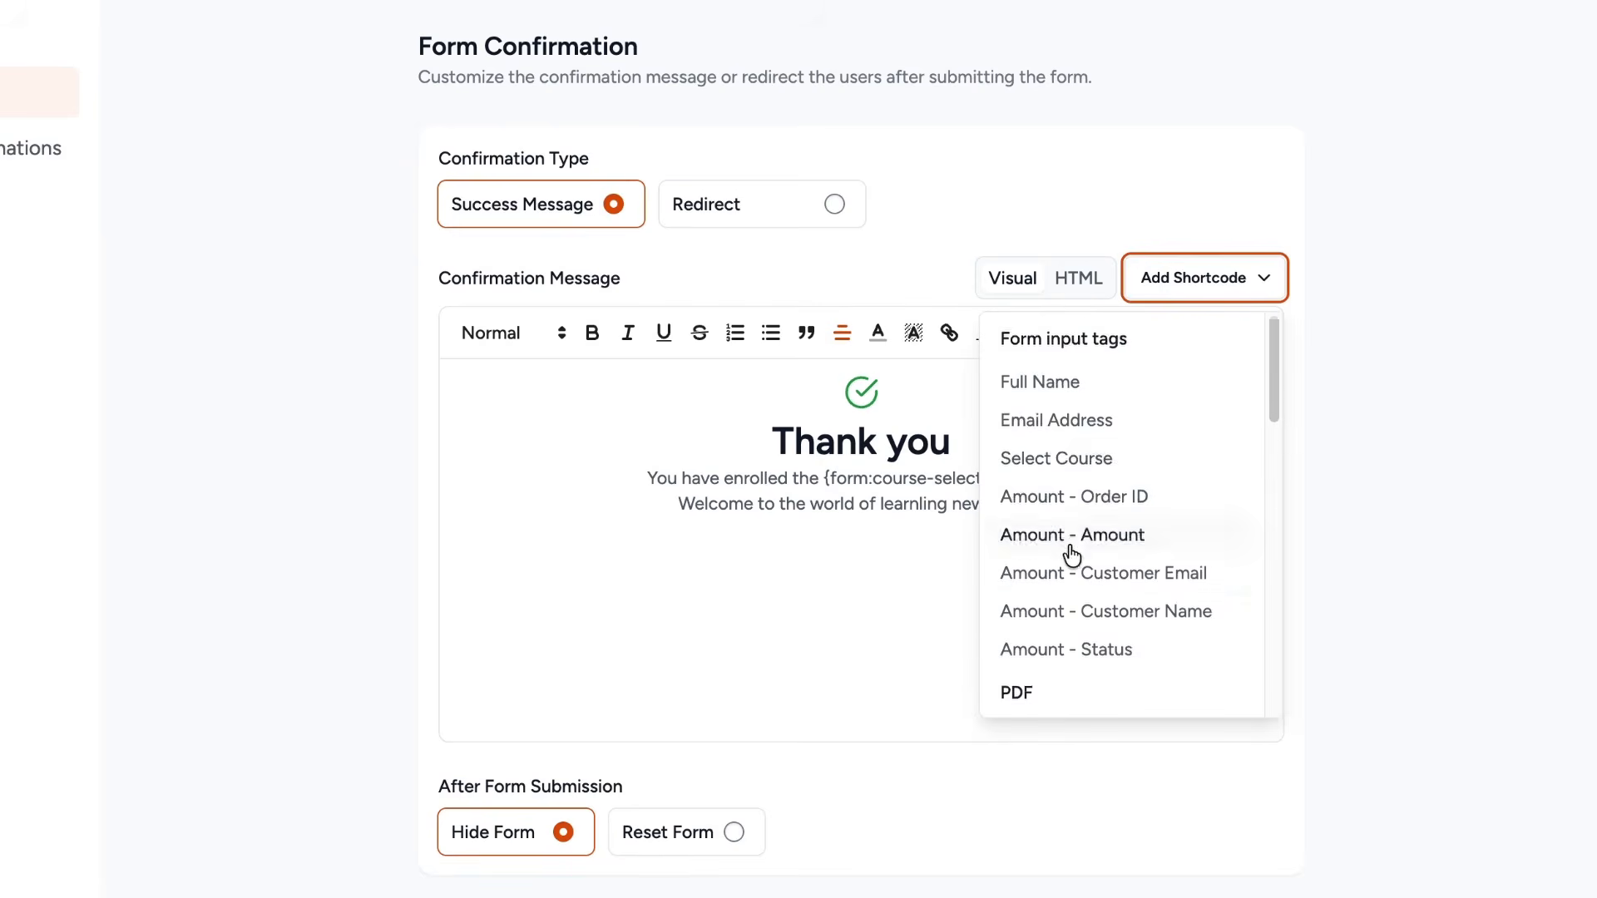
{"action": "scroll", "coordinate": [1073, 552], "scroll_direction": "down", "scroll_amount": 3}
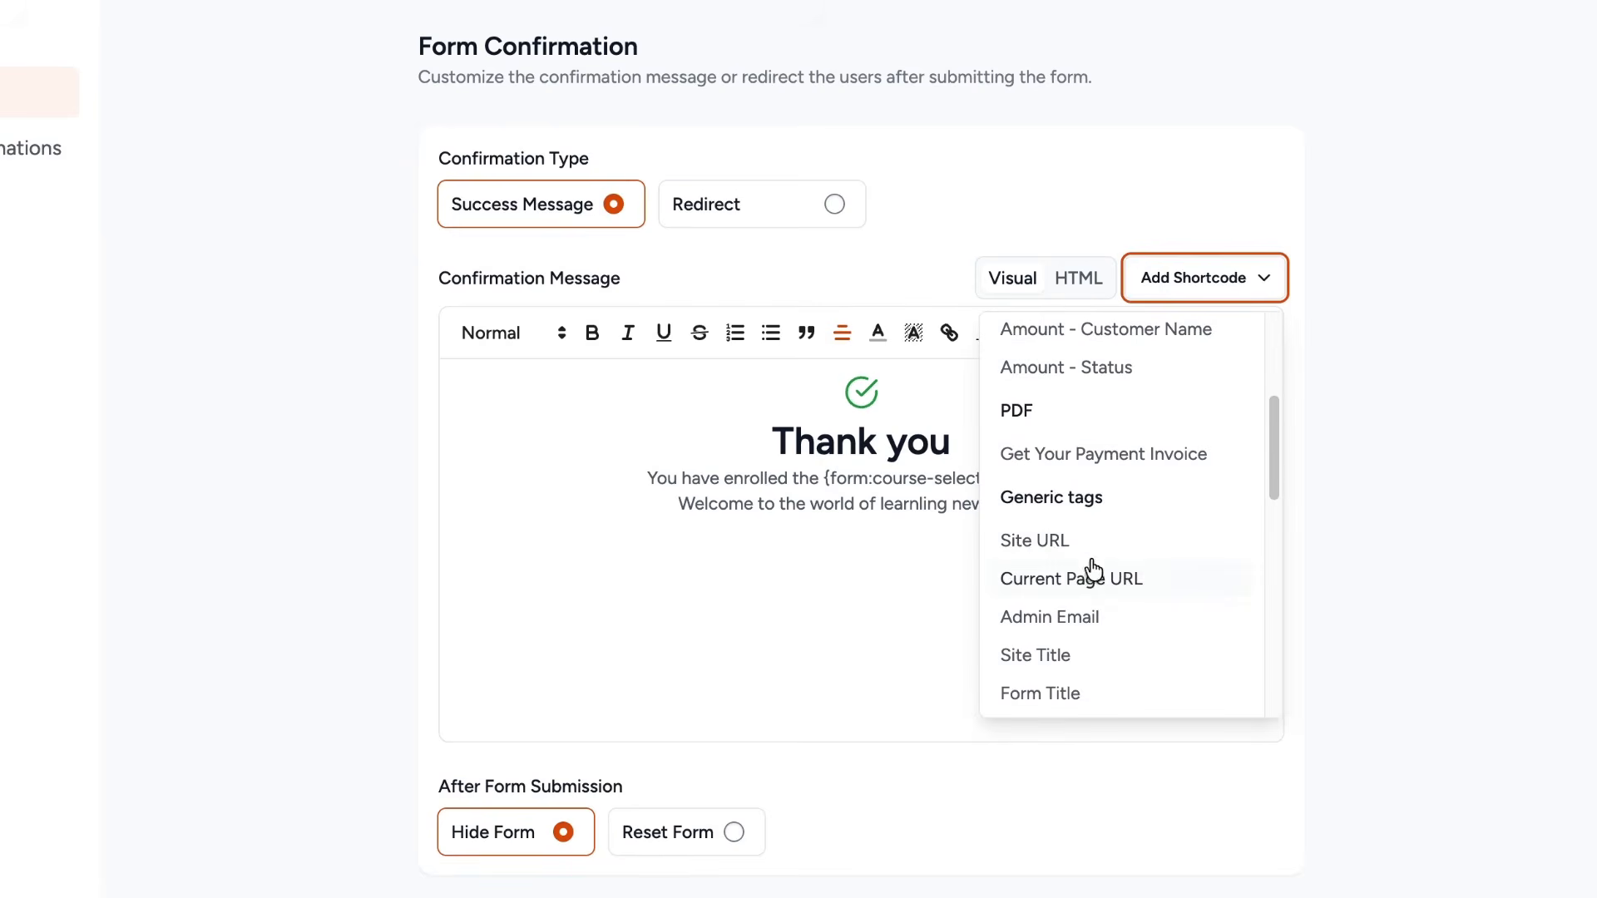
{"action": "left_click", "coordinate": [1095, 460]}
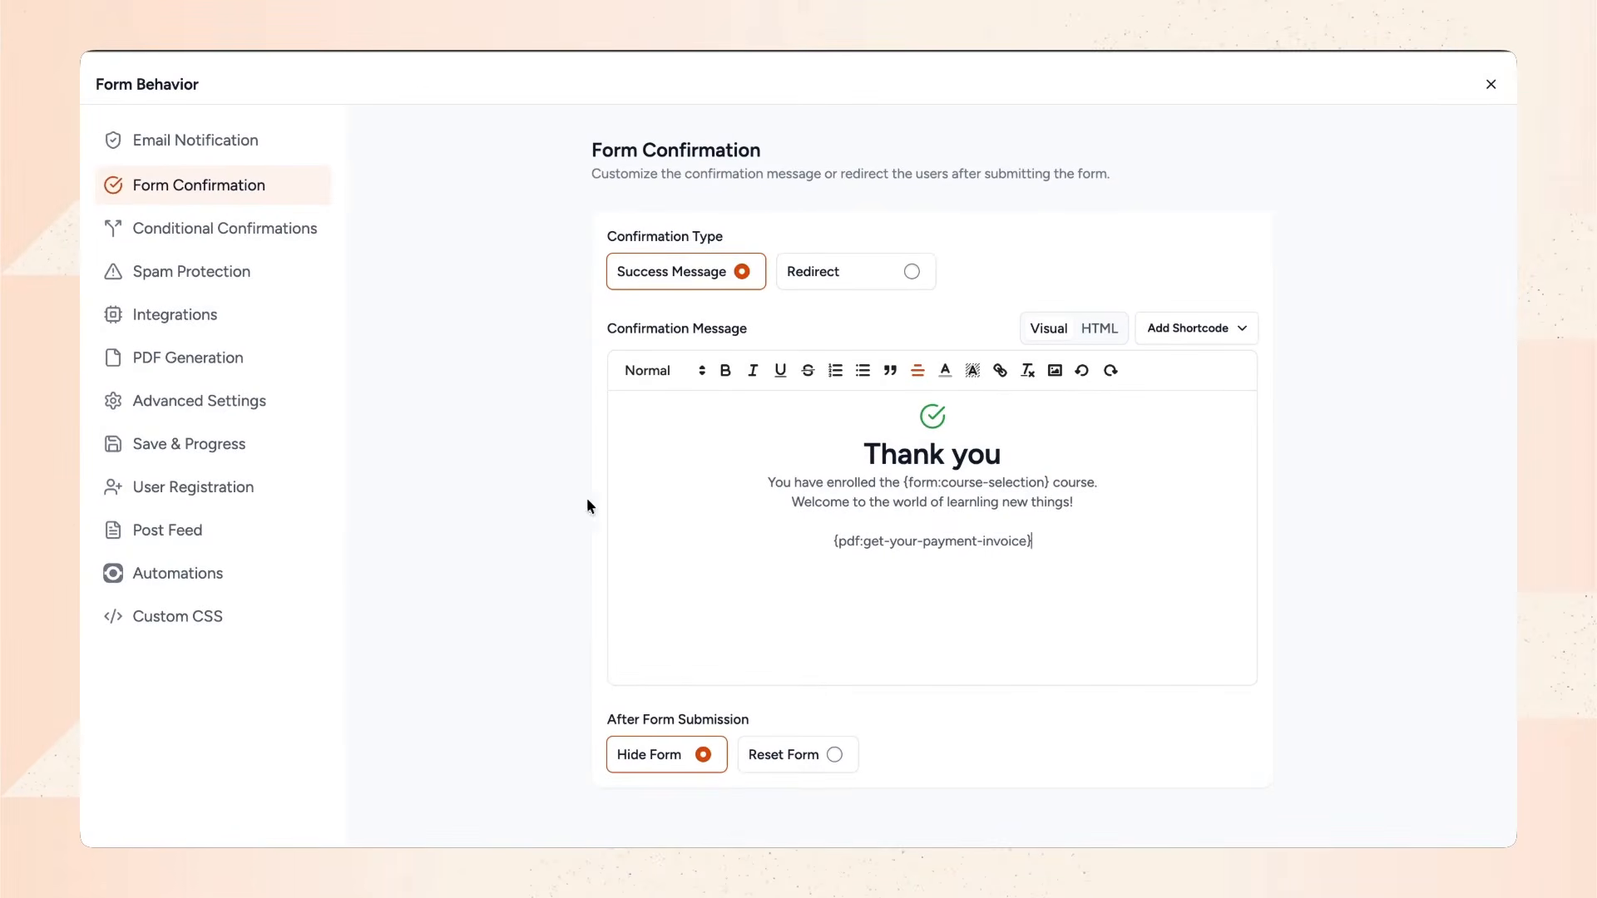
{"action": "left_click", "coordinate": [281, 140]}
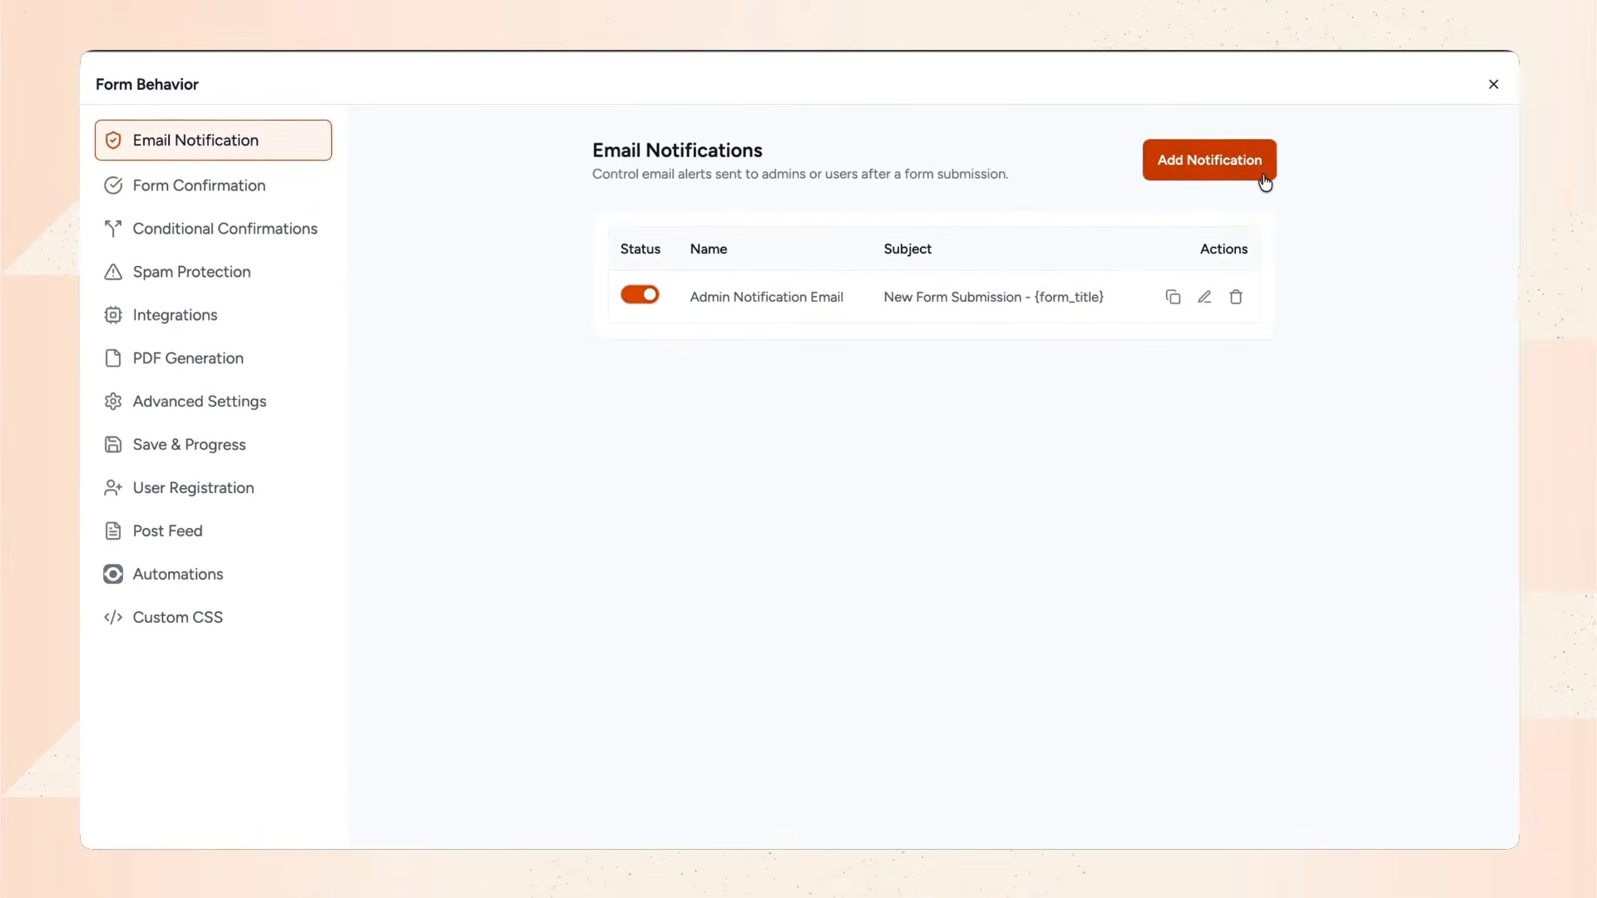
{"action": "left_click", "coordinate": [271, 190]}
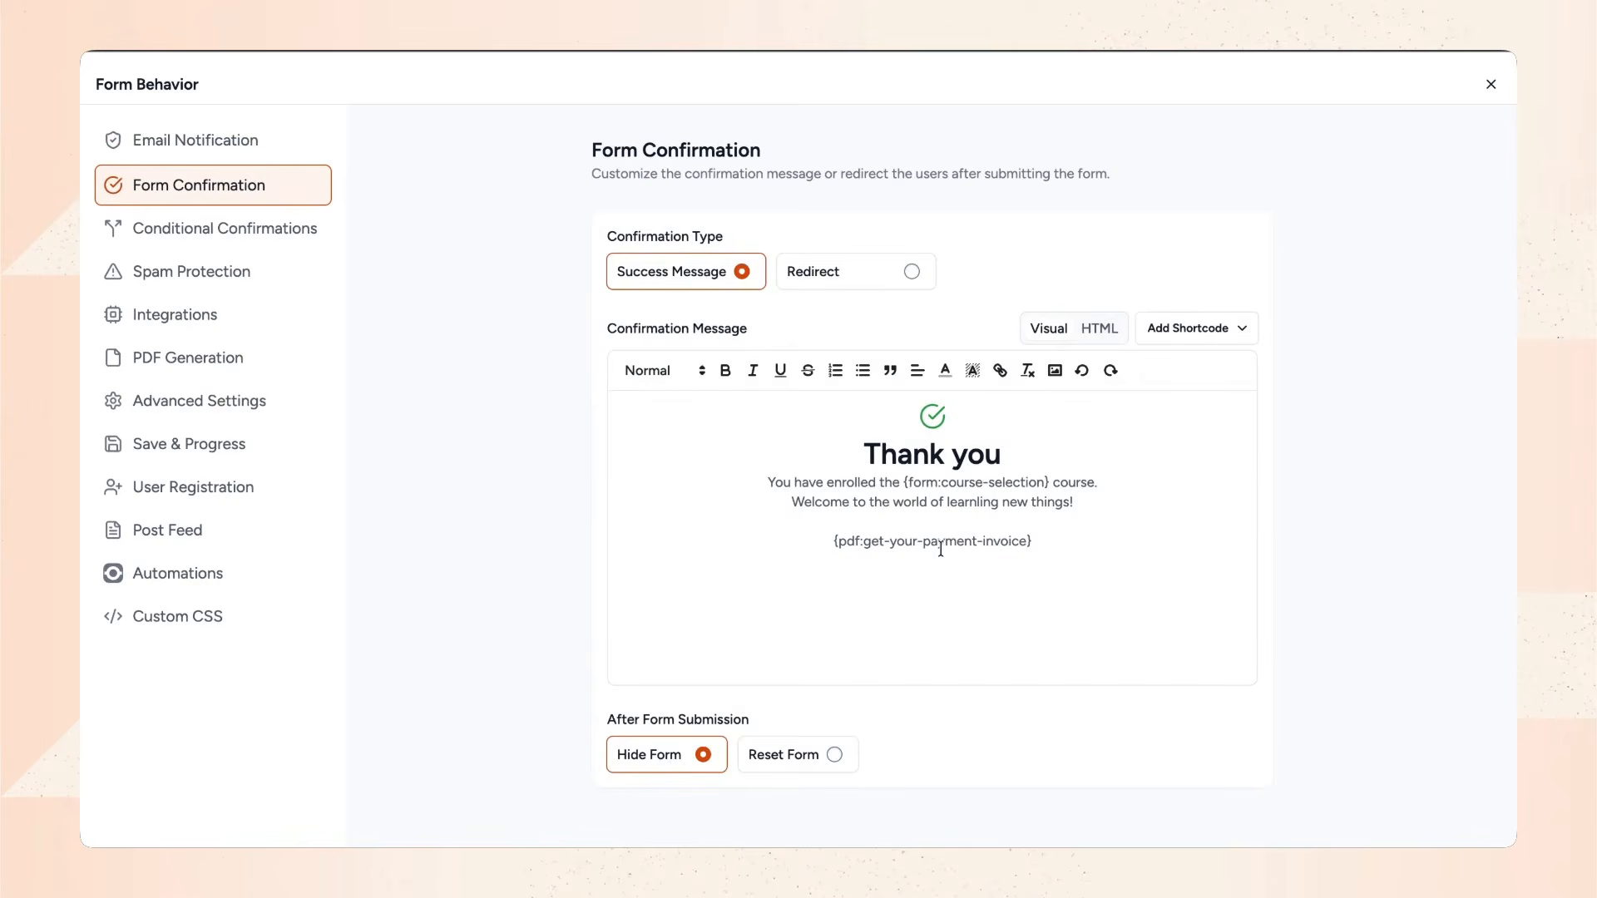
{"action": "left_click", "coordinate": [1490, 84]}
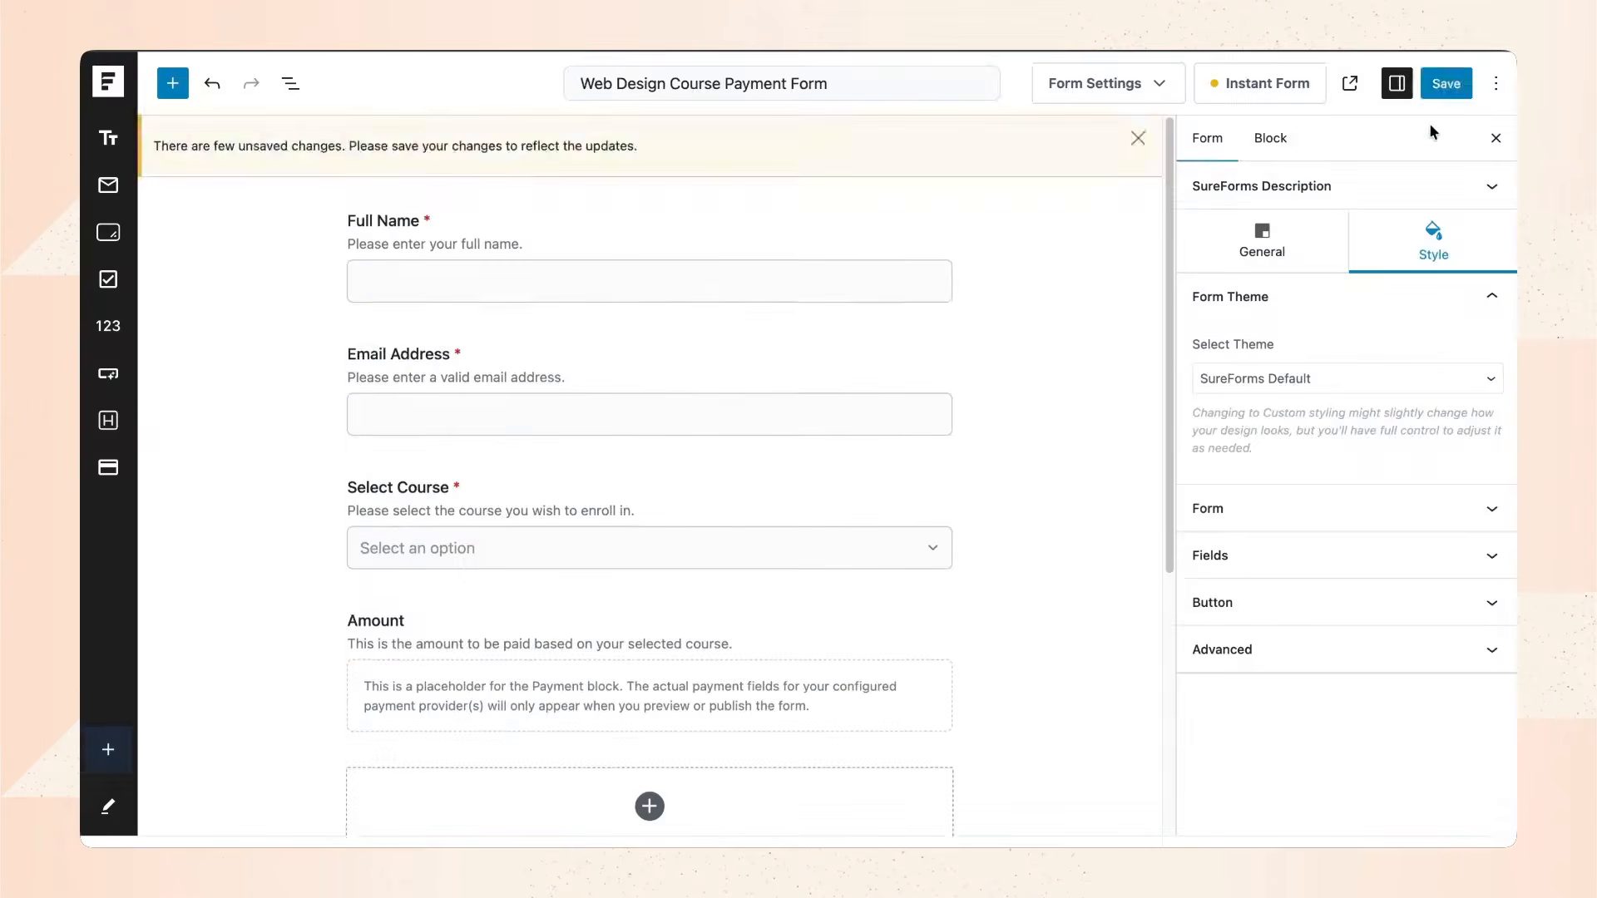
Save the form, then test-submit it with a student's name and e-mail, Intermediate – $250, paying via PayPal.
{"action": "left_click", "coordinate": [1446, 78]}
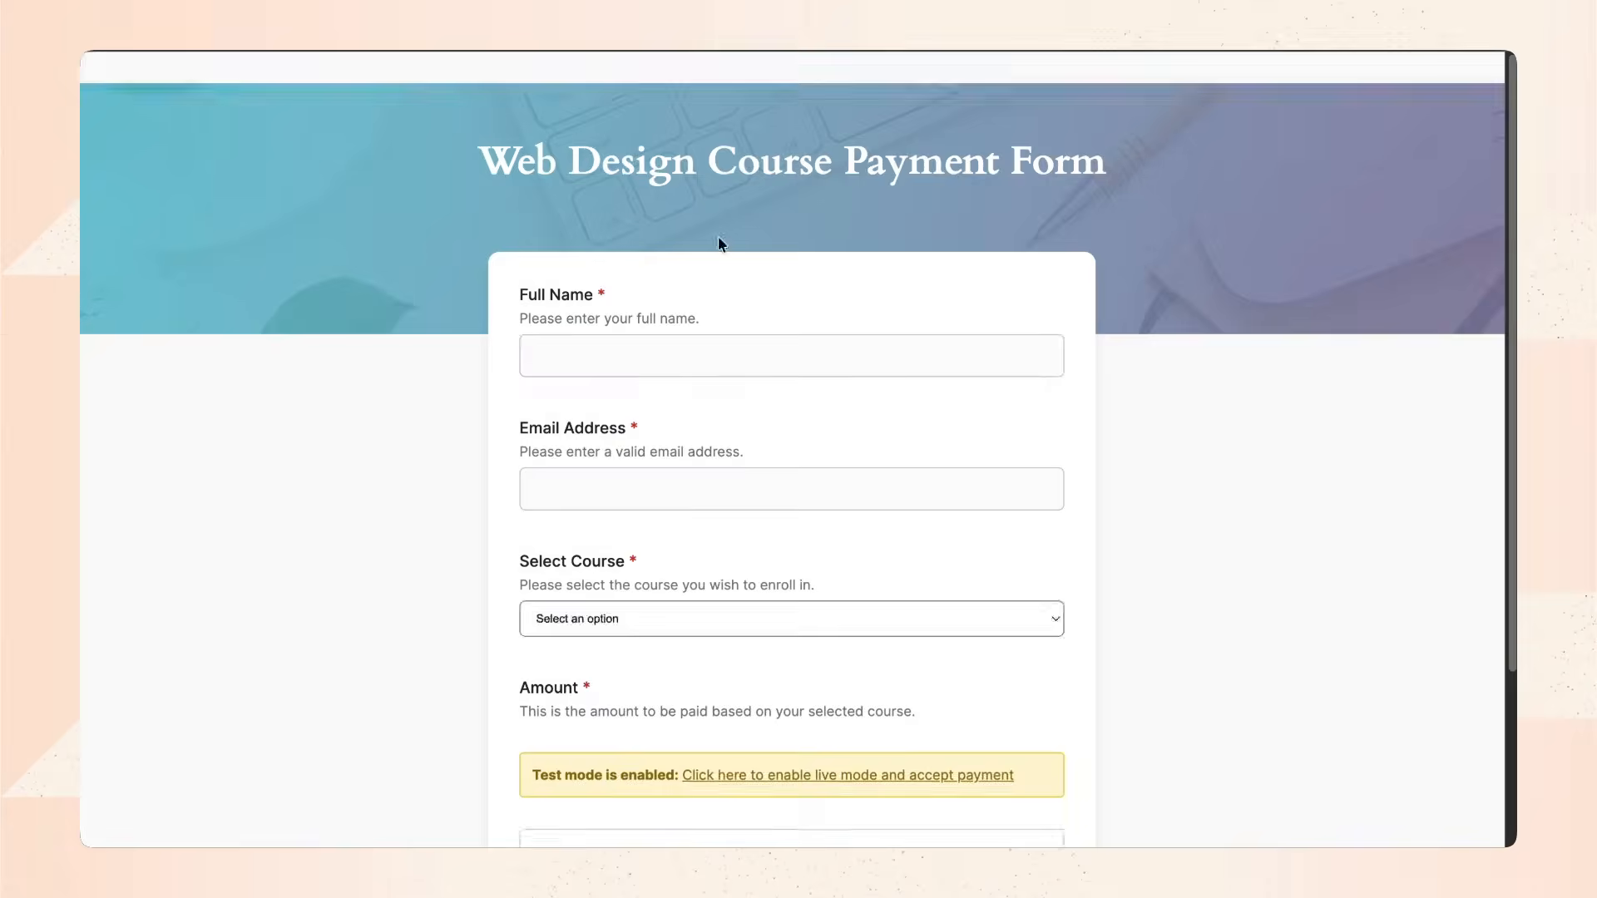
{"action": "left_click", "coordinate": [732, 341]}
{"action": "type", "text": "Rujen"}
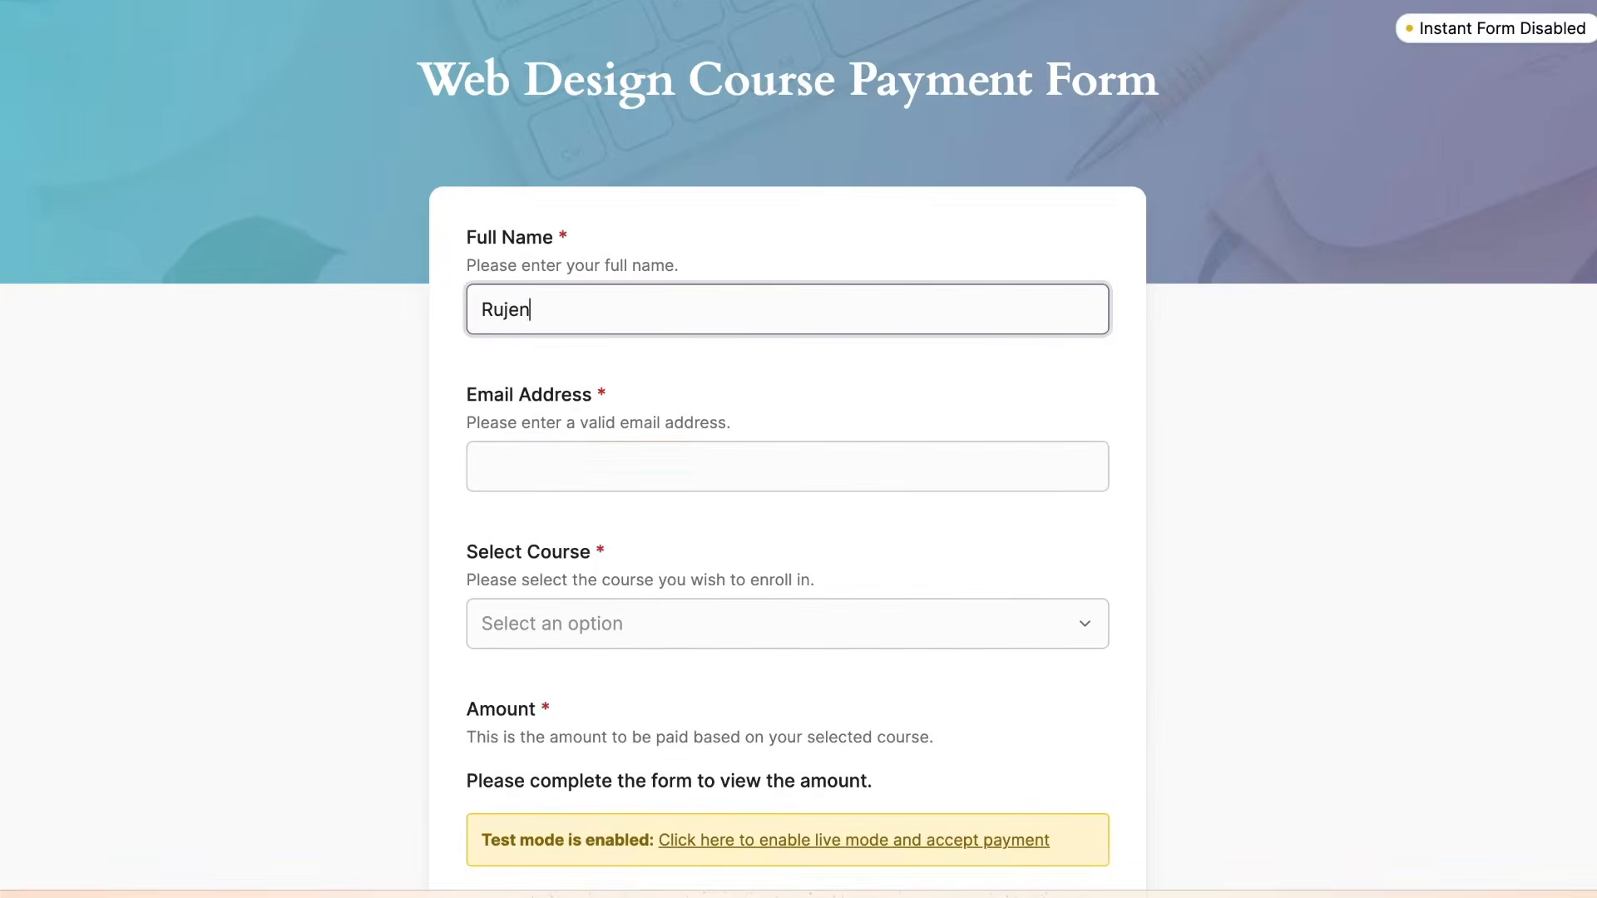
{"action": "left_click", "coordinate": [690, 460]}
{"action": "left_click", "coordinate": [633, 624]}
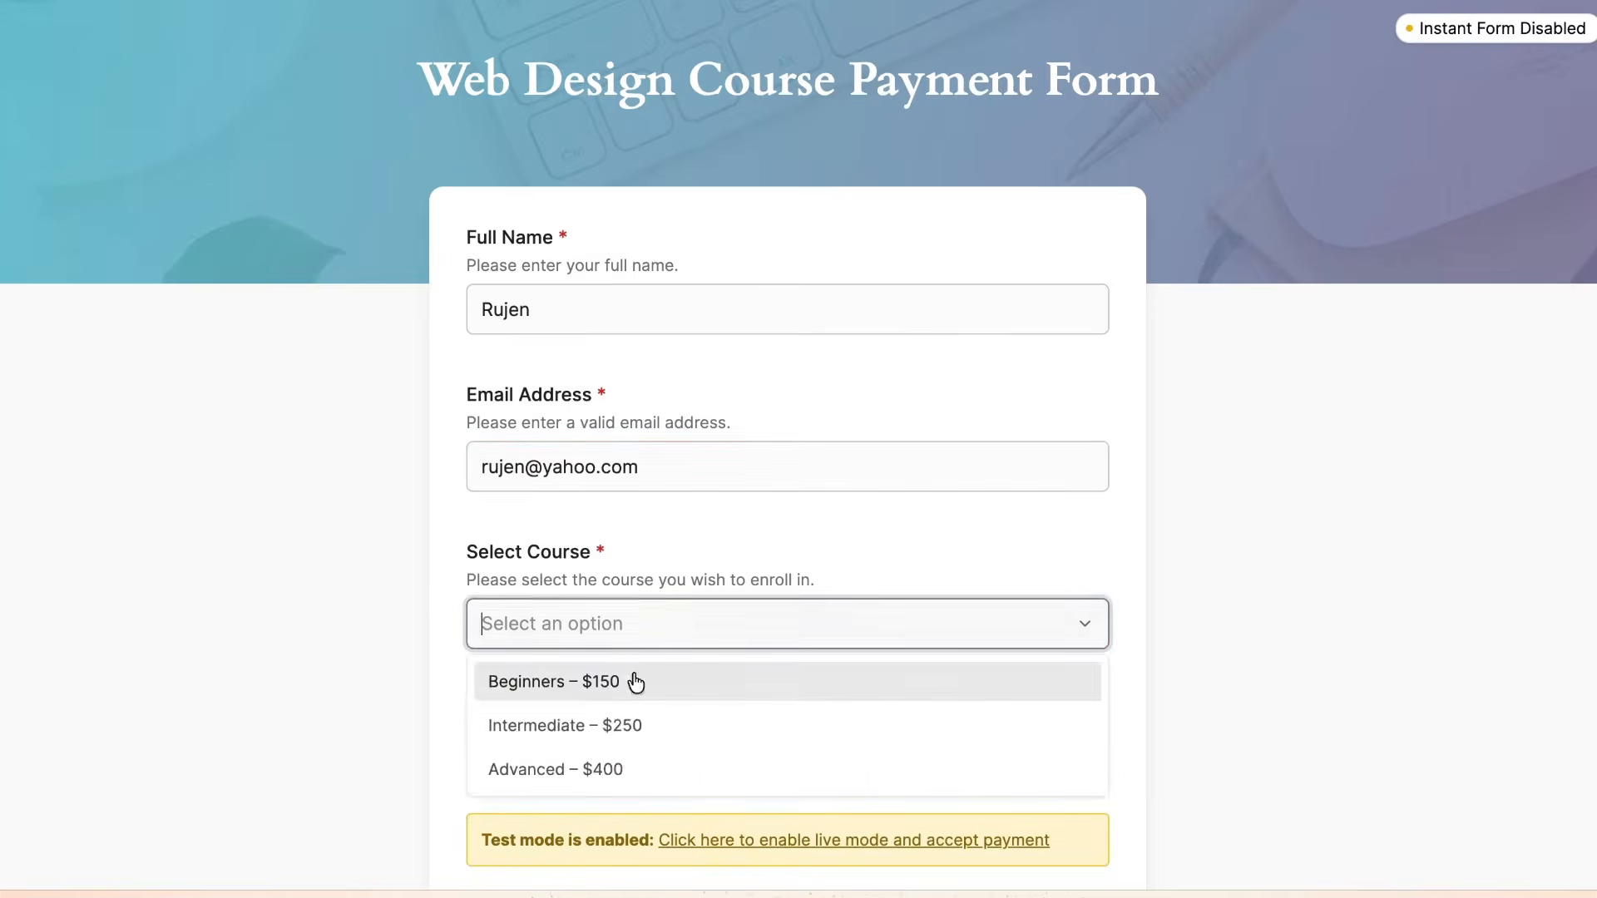
{"action": "left_click", "coordinate": [624, 723]}
{"action": "scroll", "coordinate": [623, 588], "scroll_direction": "down", "scroll_amount": 4}
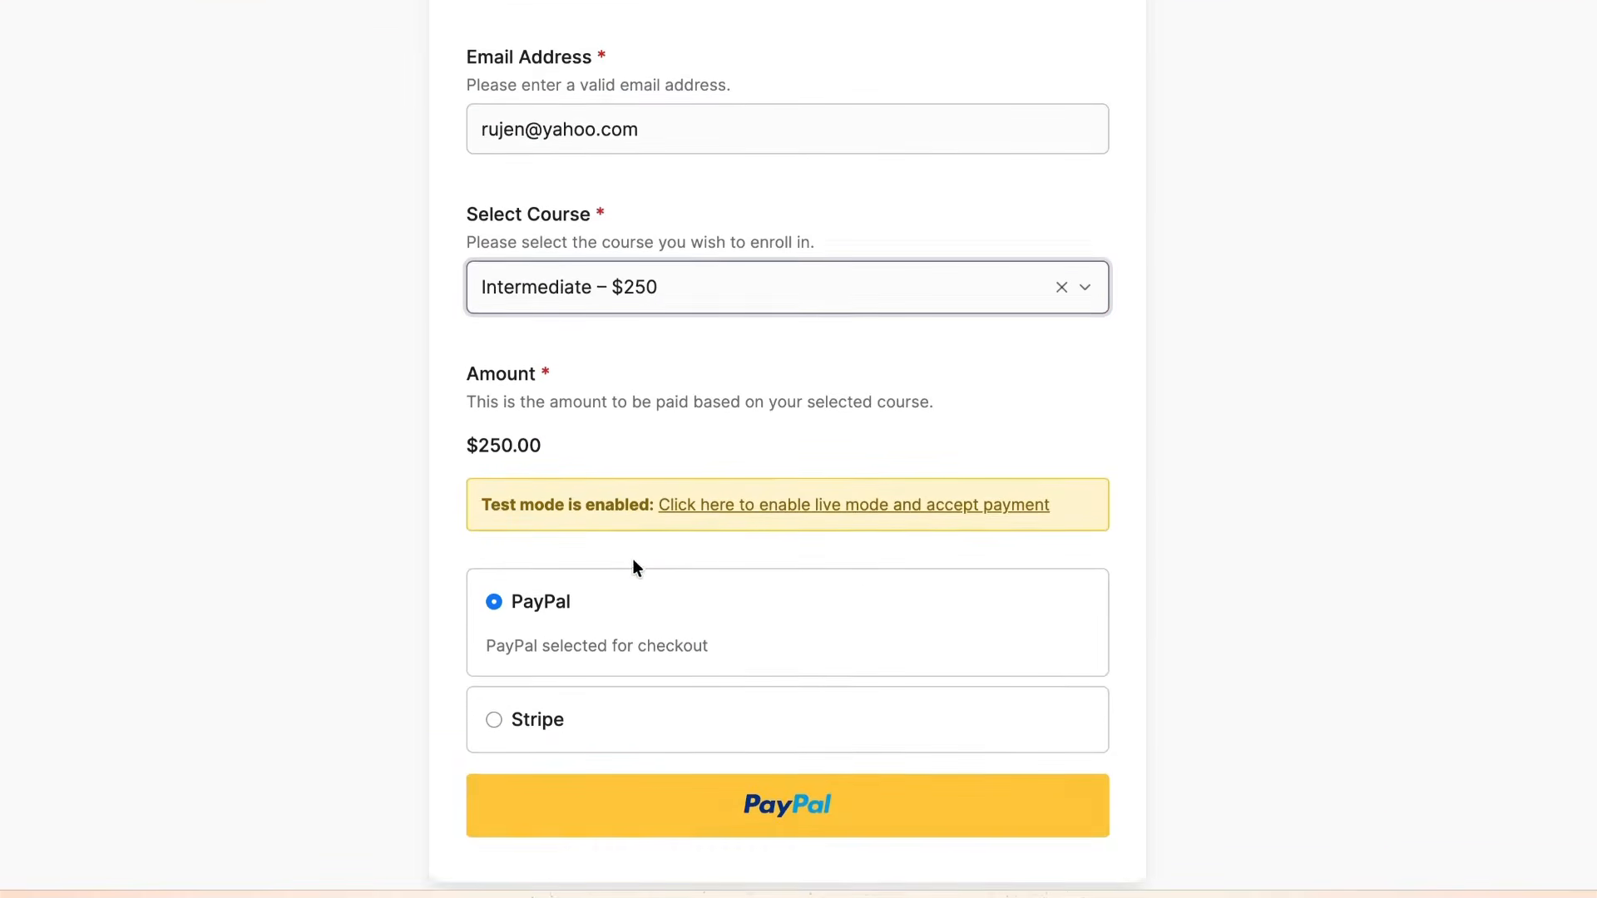
{"action": "scroll", "coordinate": [641, 558], "scroll_direction": "down", "scroll_amount": 1}
{"action": "left_click", "coordinate": [717, 772]}
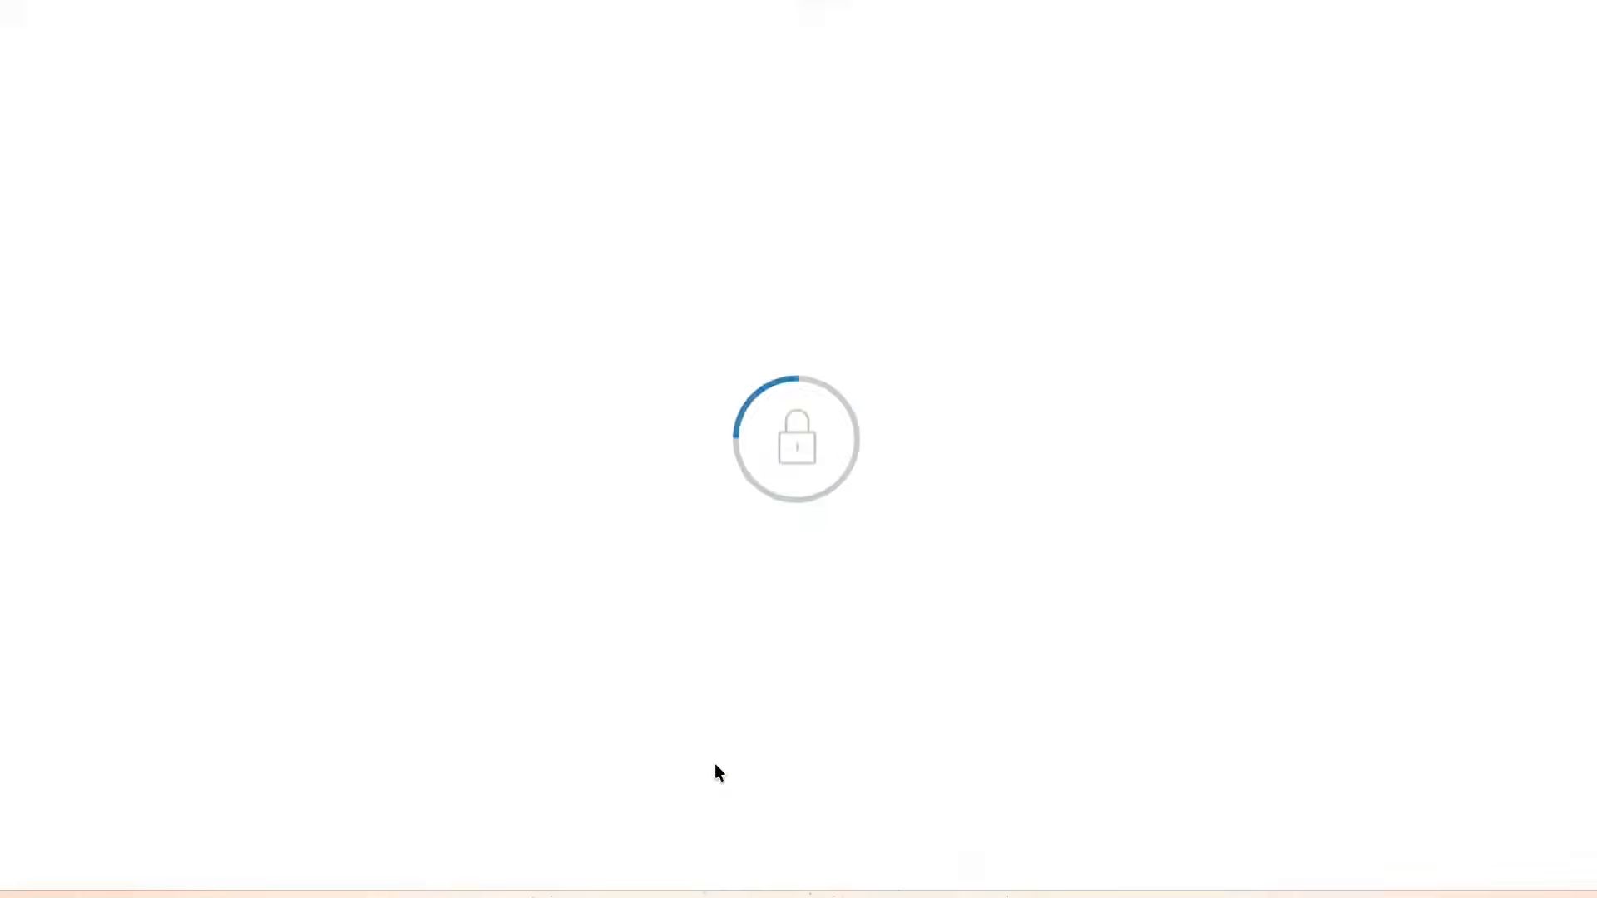
{"action": "left_click", "coordinate": [819, 753]}
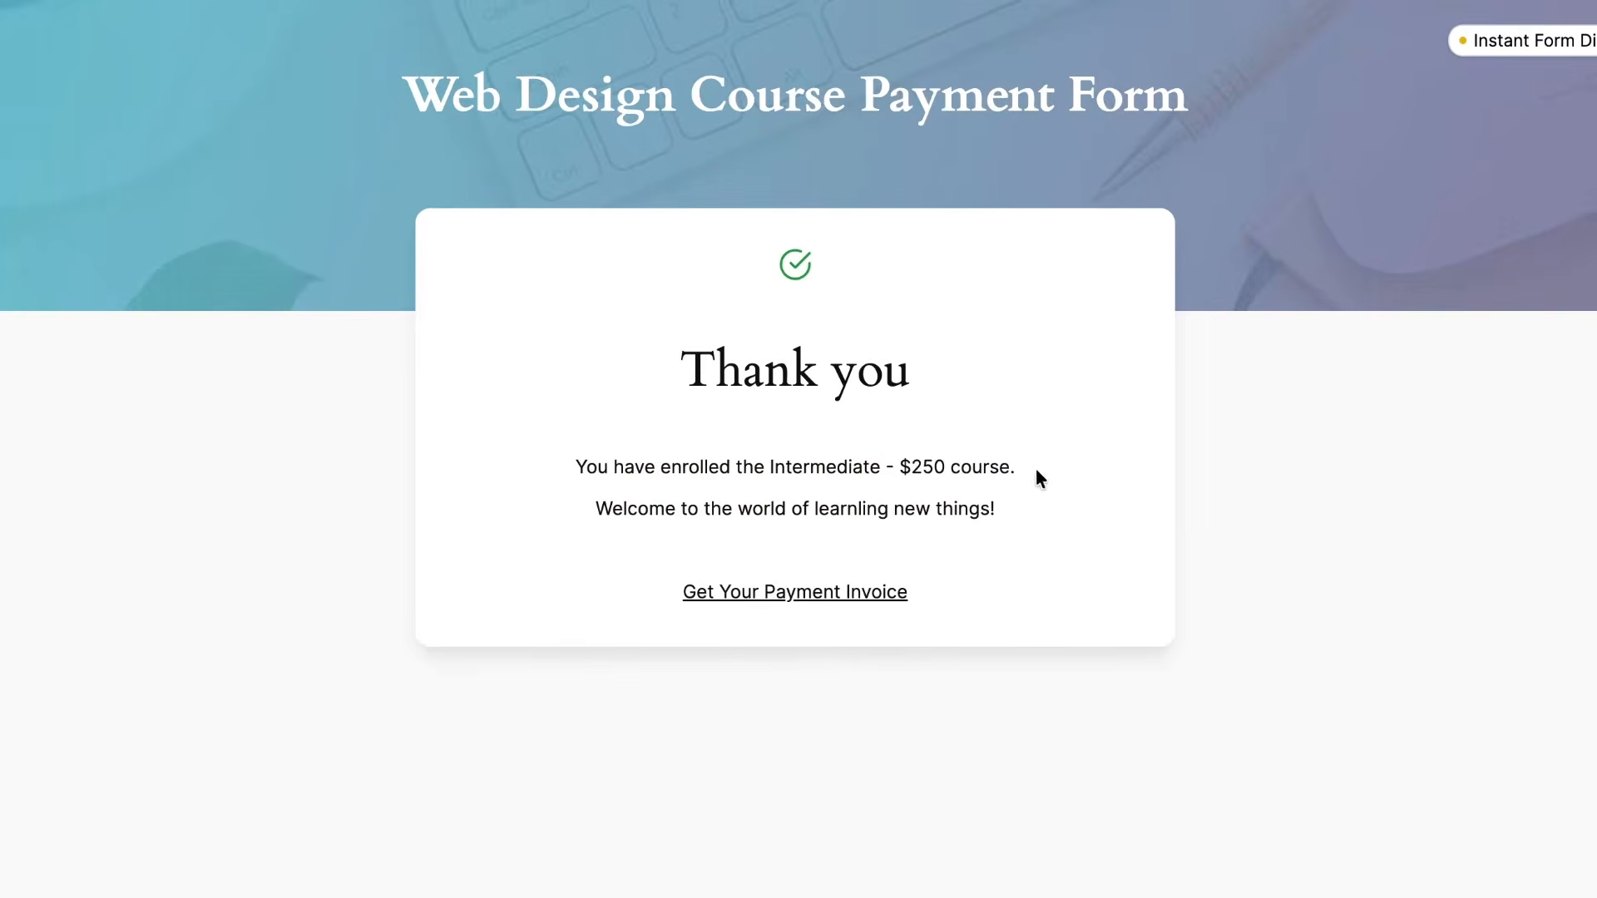
Open the payment invoice PDF and check the student details, Intermediate - $250 course and $250.00 paid.
{"action": "left_click_drag", "start_coordinate": [1036, 470], "coordinate": [588, 459]}
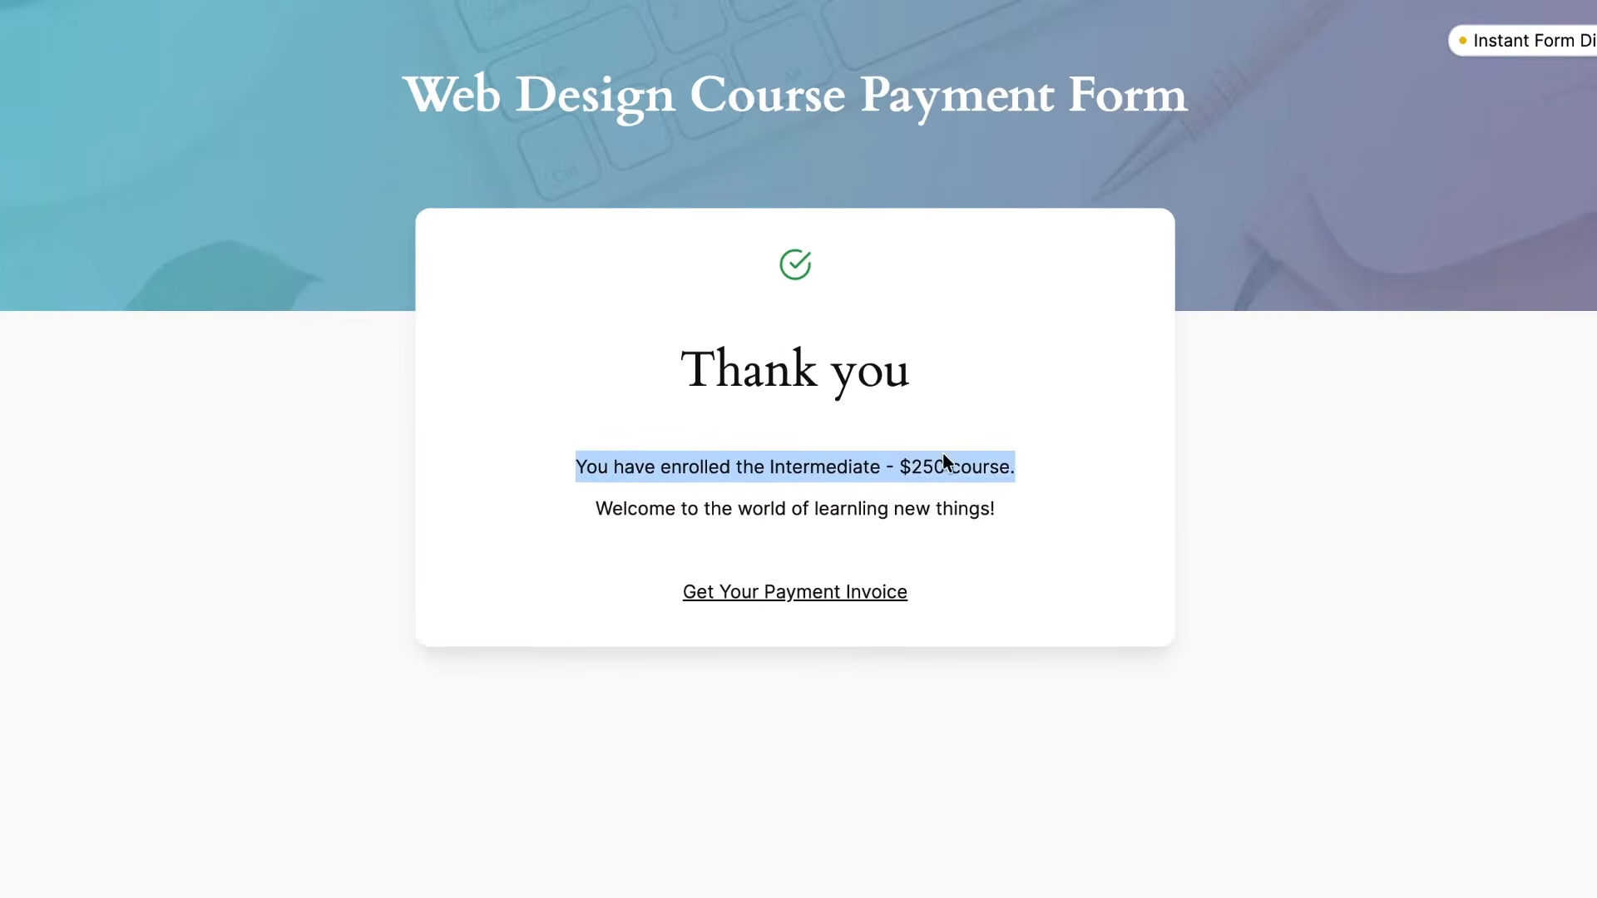
{"action": "left_click", "coordinate": [1015, 557]}
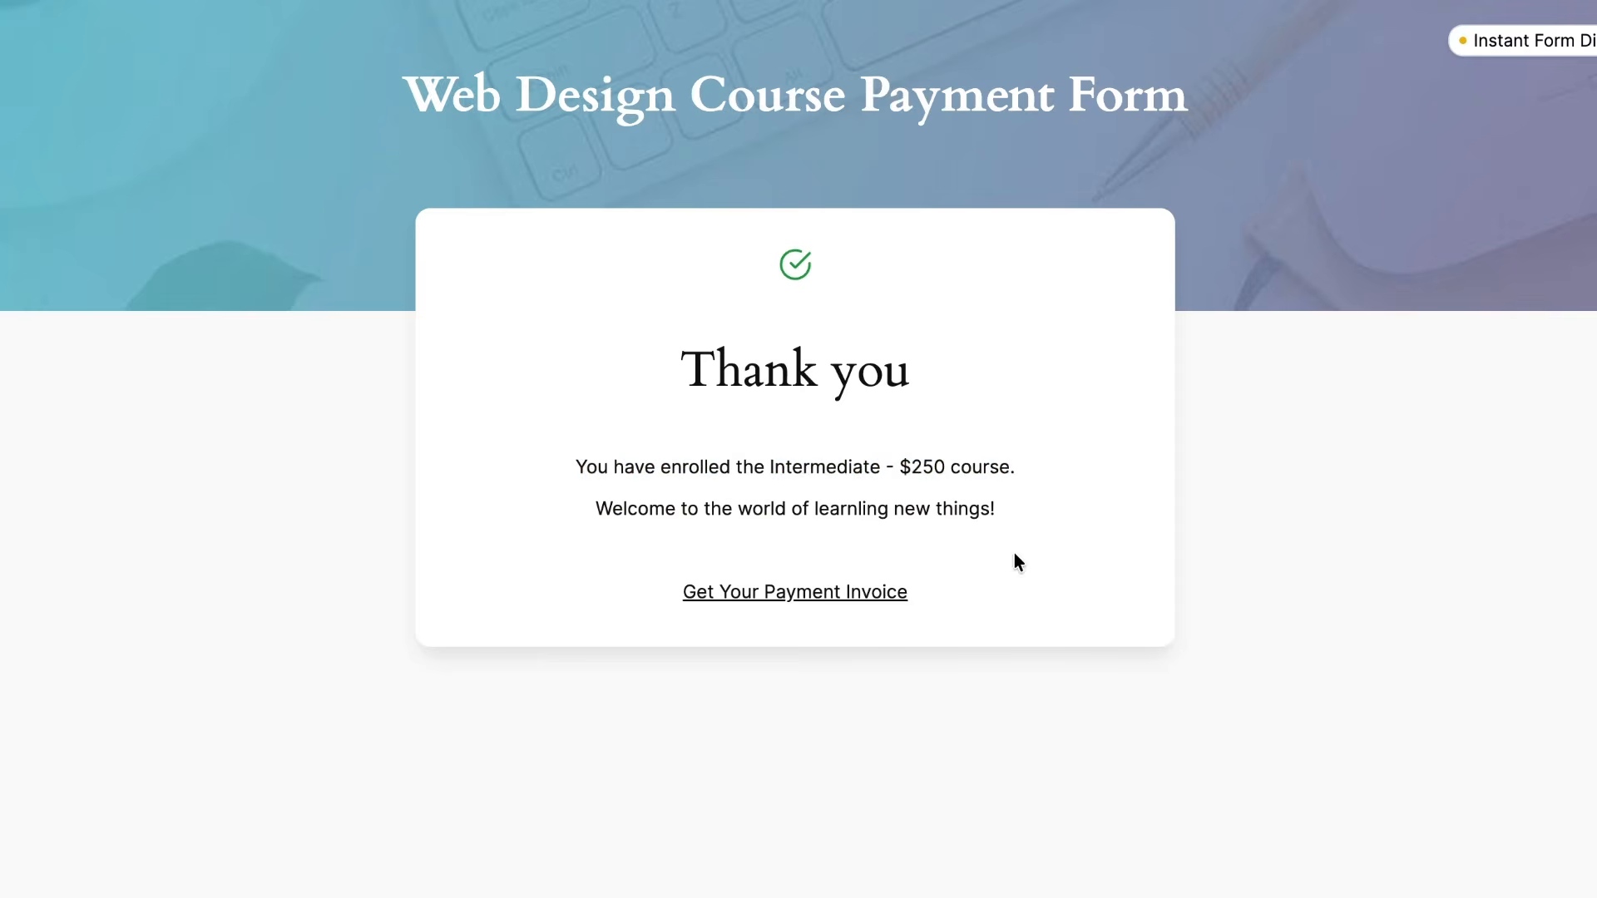
{"action": "left_click", "coordinate": [870, 594]}
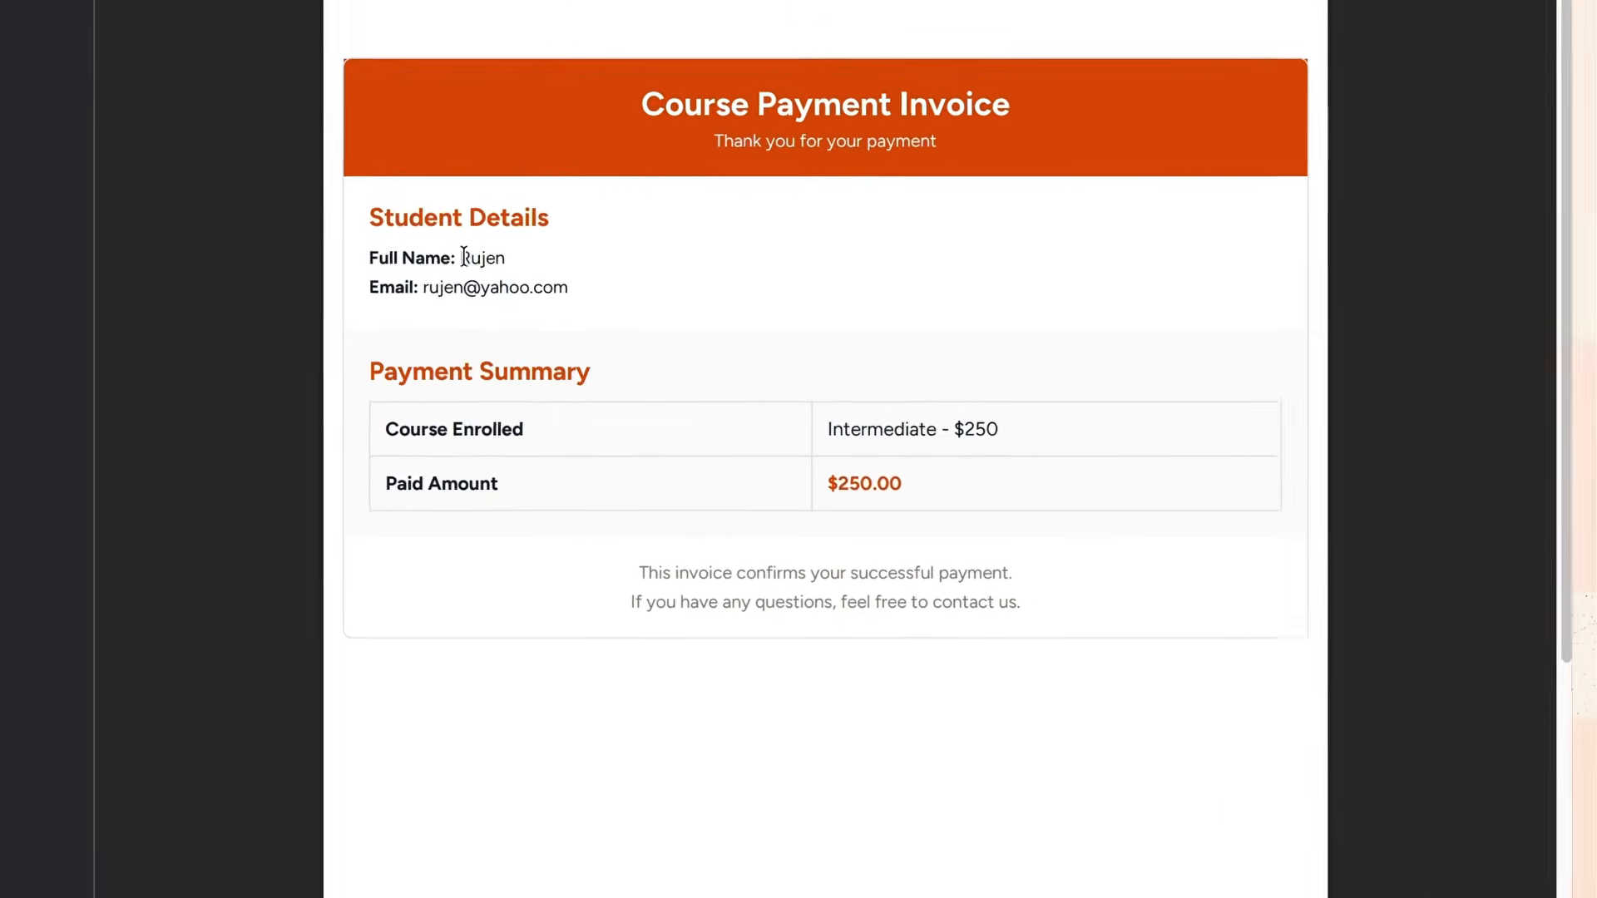
{"action": "left_click_drag", "start_coordinate": [656, 317], "coordinate": [746, 335]}
{"action": "left_click", "coordinate": [620, 301]}
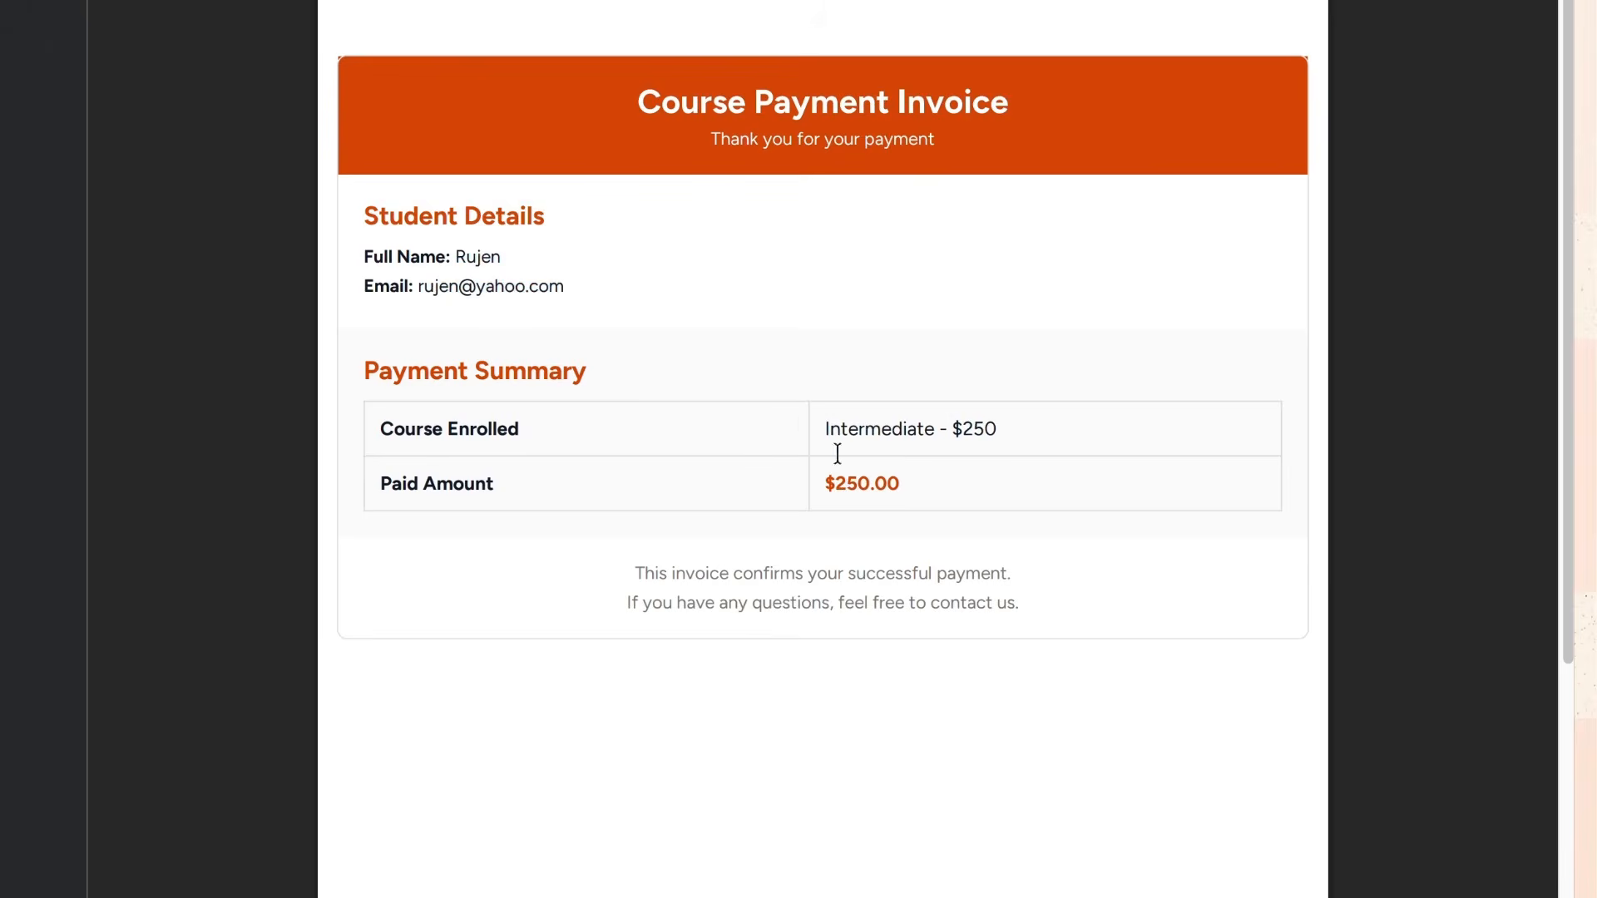
{"action": "left_click_drag", "start_coordinate": [819, 421], "coordinate": [931, 493]}
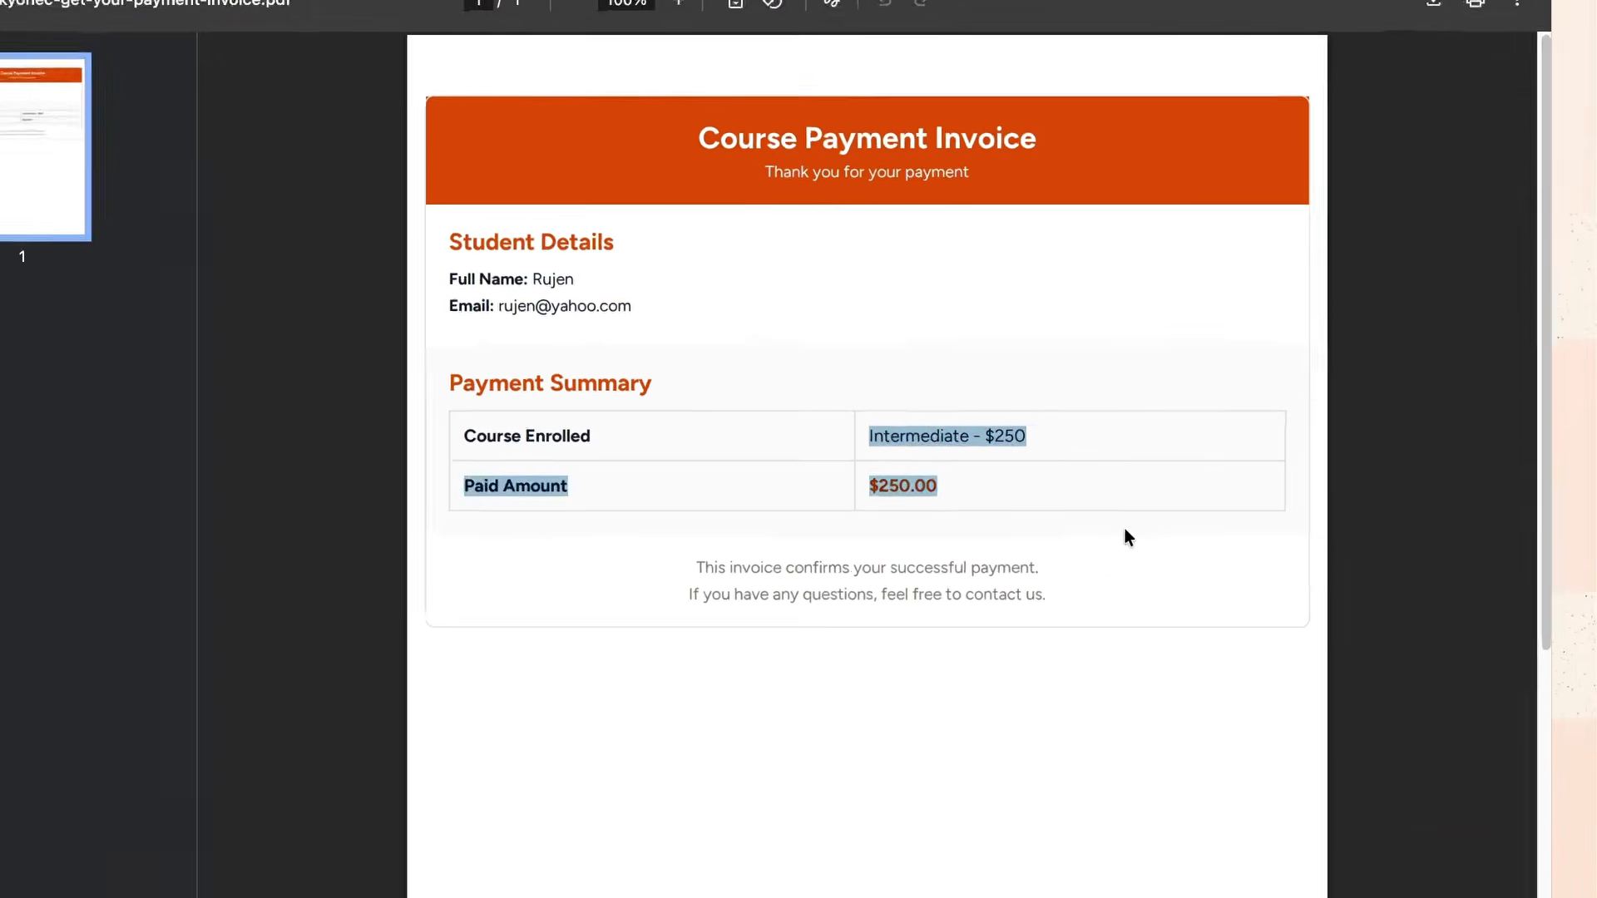
{"action": "left_click", "coordinate": [1123, 532]}
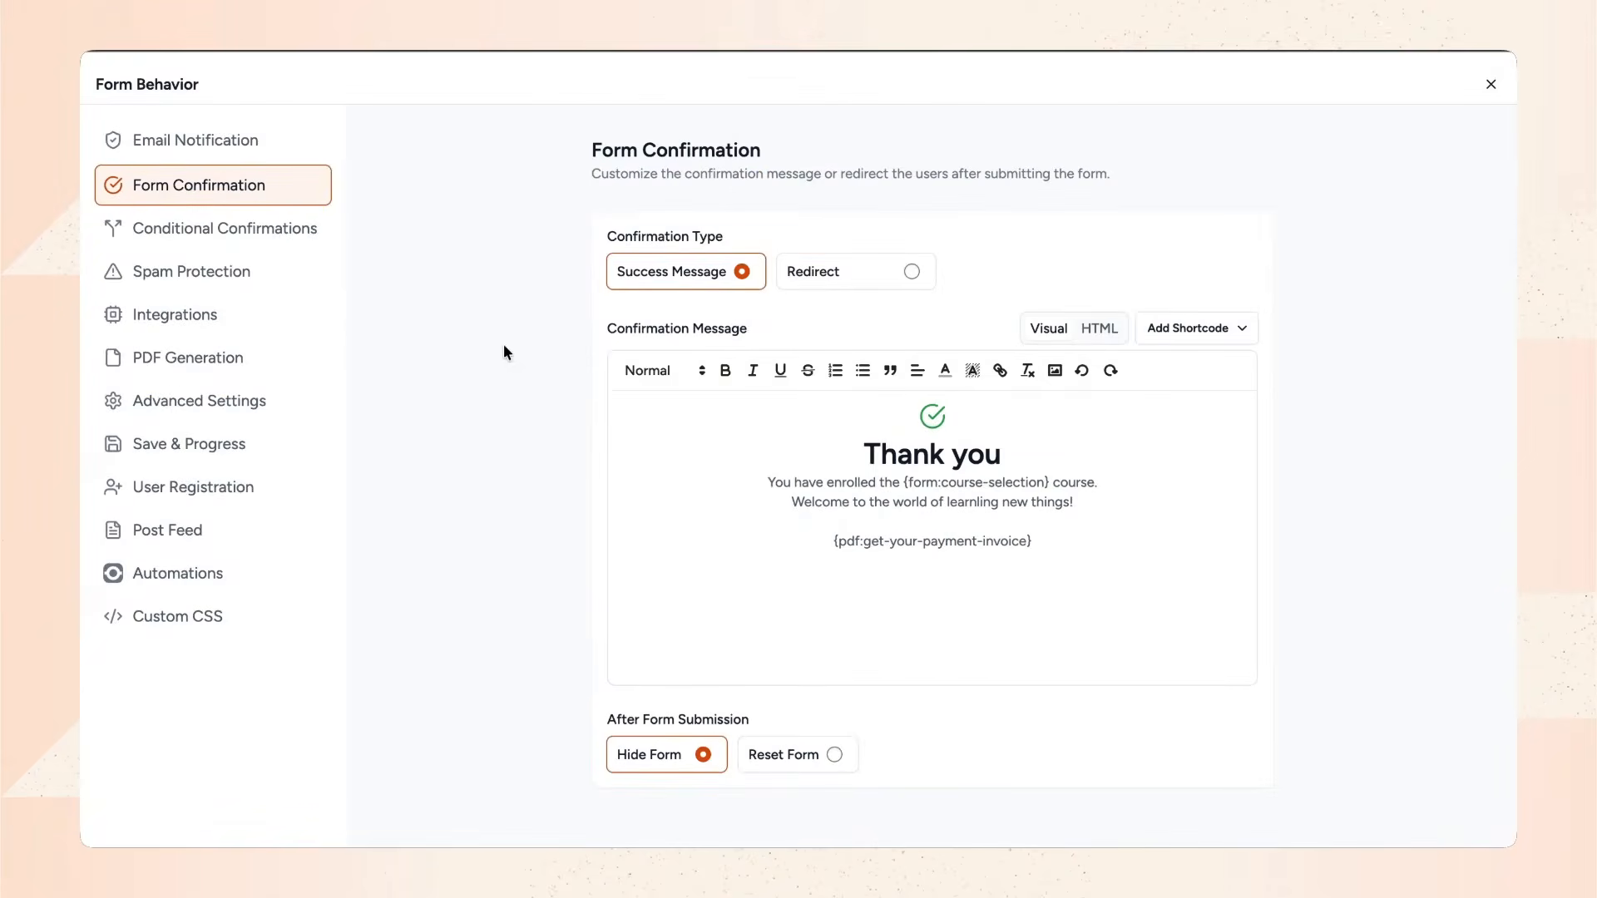
Set the form's spam protection to Google reCAPTCHA.
{"action": "left_click", "coordinate": [283, 275]}
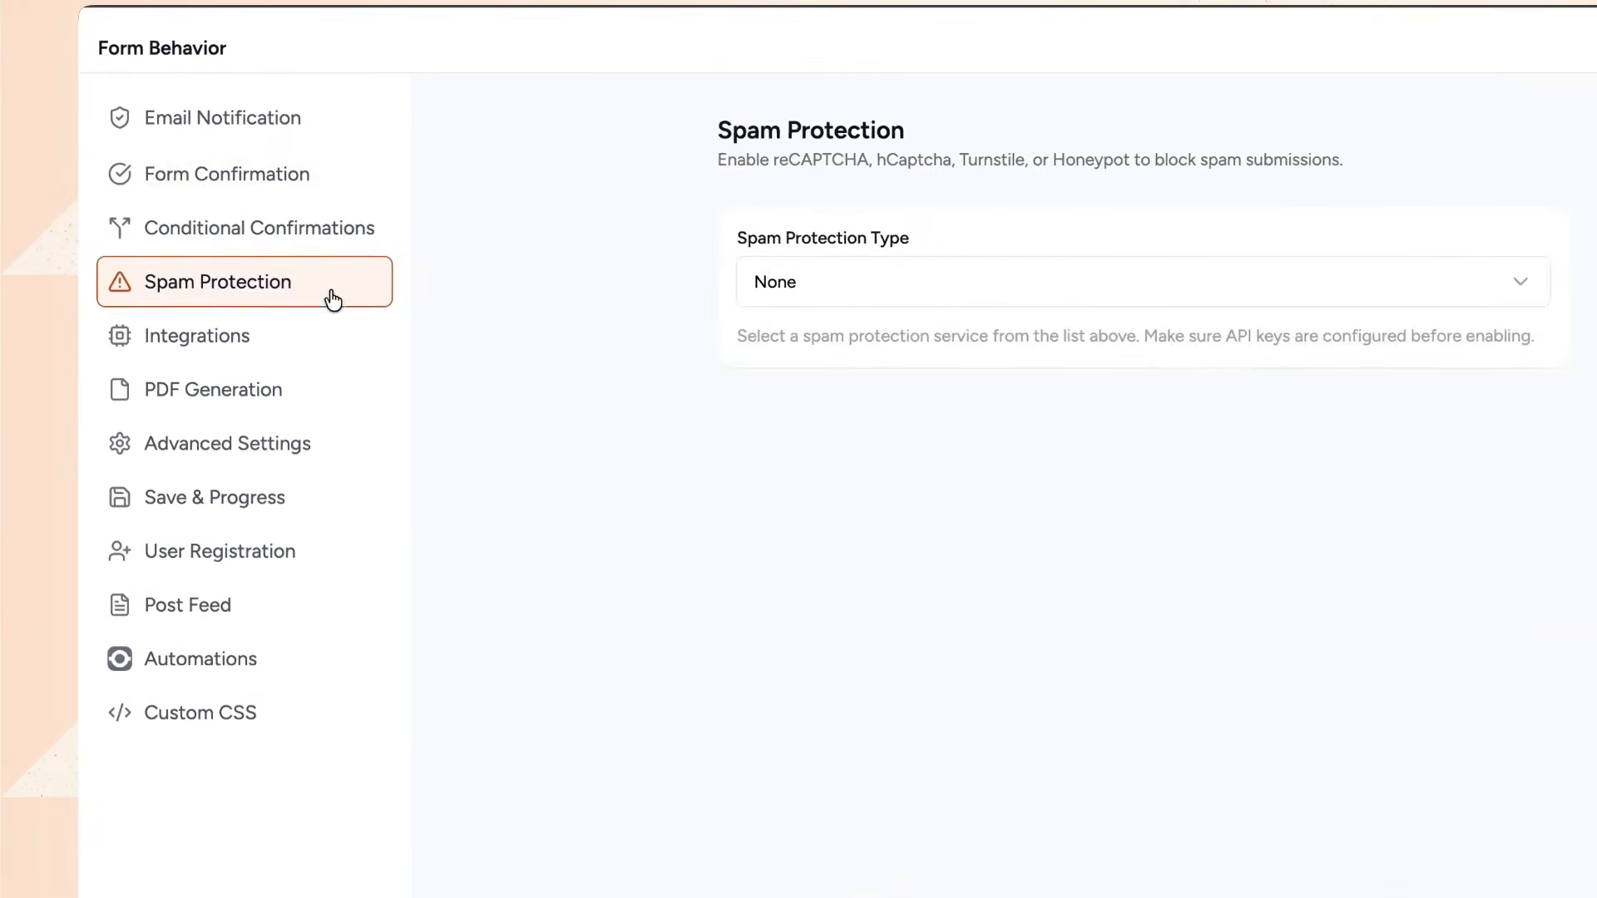
{"action": "left_click", "coordinate": [753, 280]}
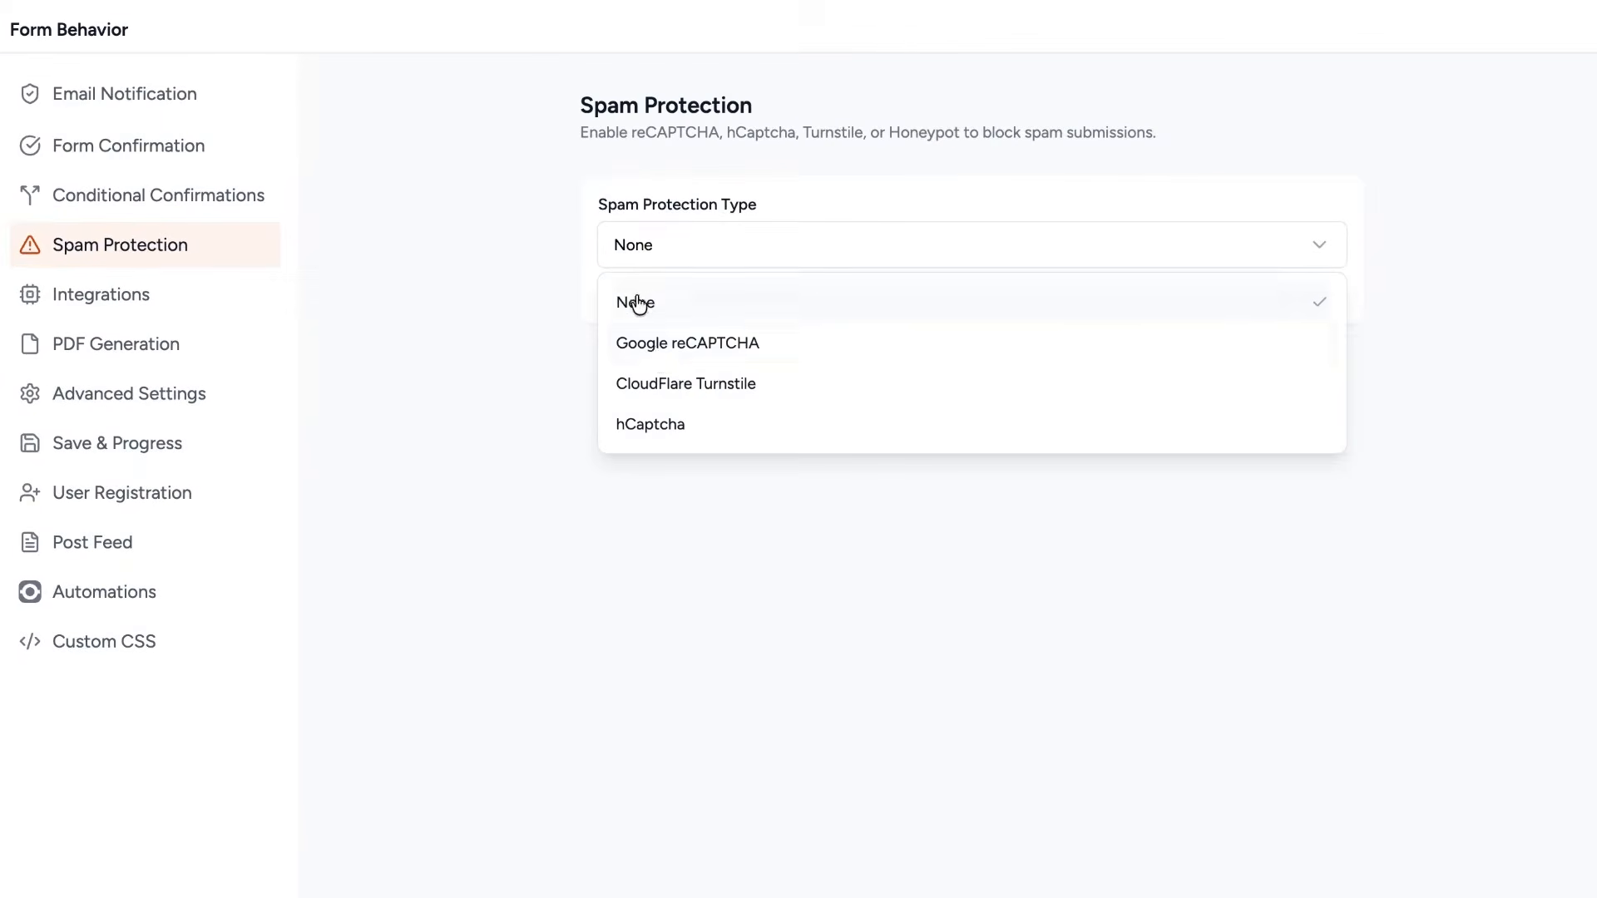
{"action": "left_click", "coordinate": [788, 393]}
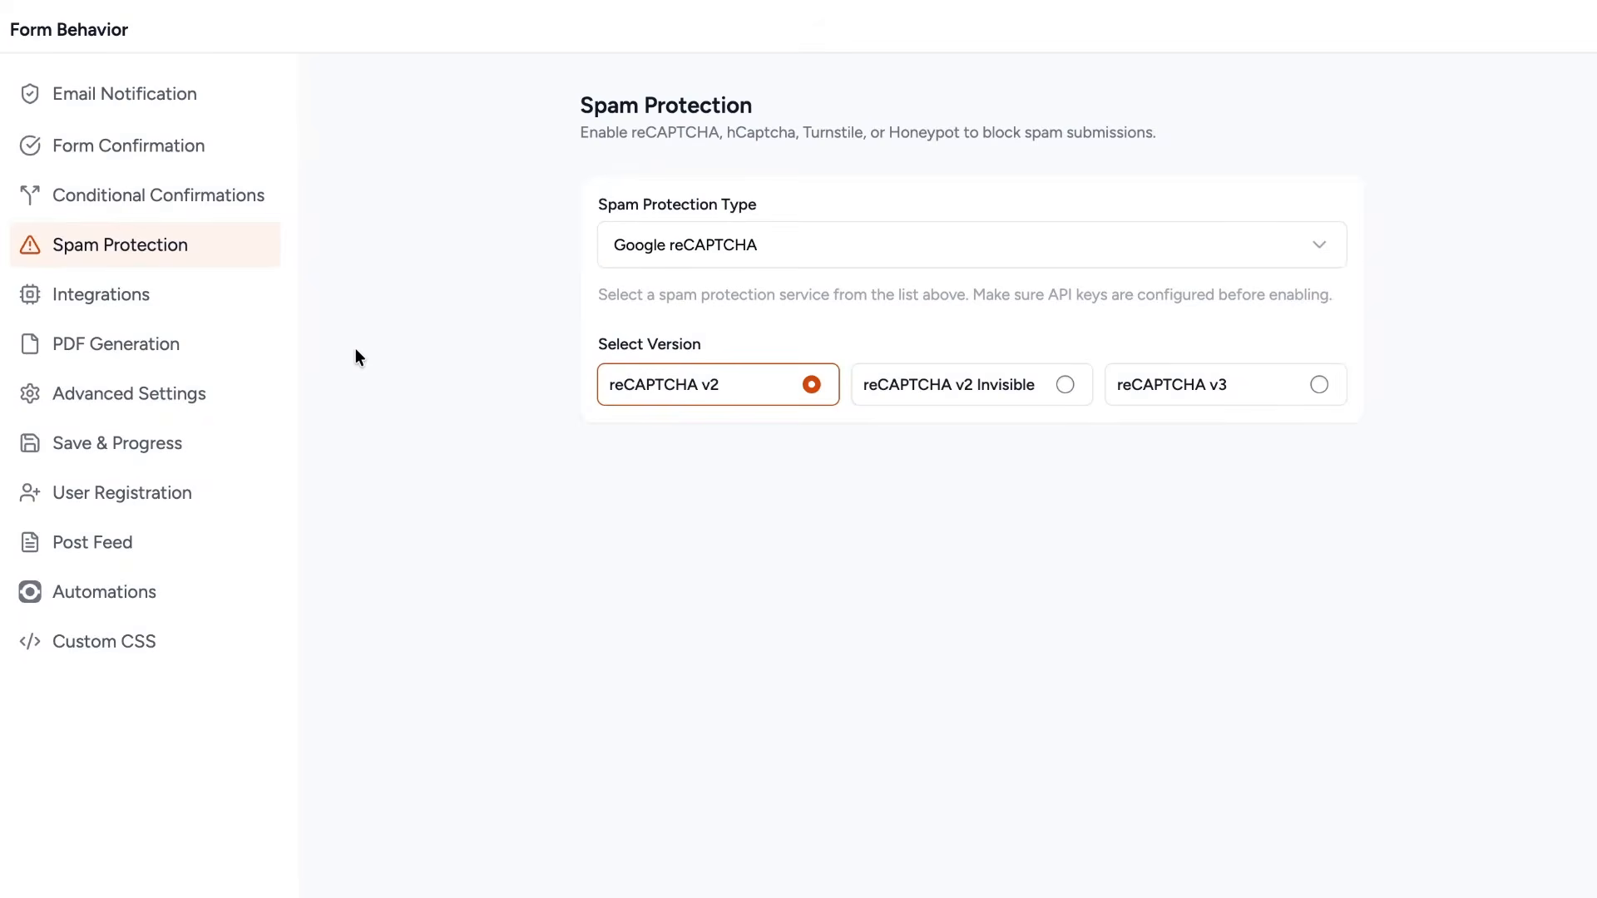
Enable the maximum number of entries limit and set it to 40.
{"action": "left_click", "coordinate": [237, 394]}
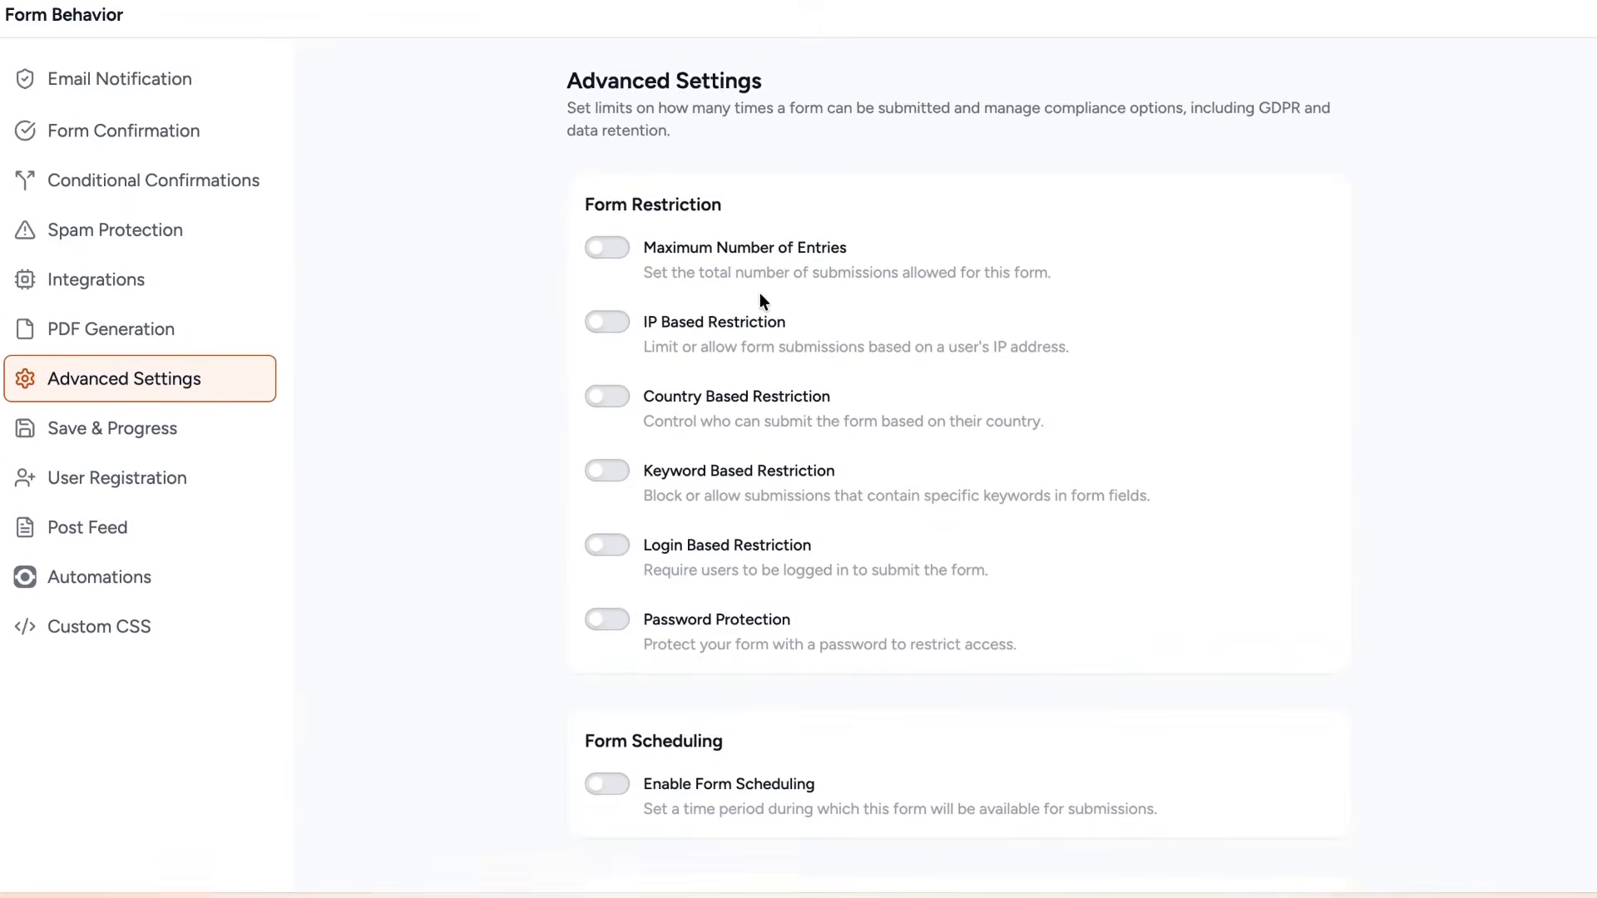
{"action": "scroll", "coordinate": [760, 300], "scroll_direction": "down", "scroll_amount": 1}
{"action": "scroll", "coordinate": [760, 300], "scroll_direction": "up", "scroll_amount": 1}
{"action": "left_click", "coordinate": [607, 241]}
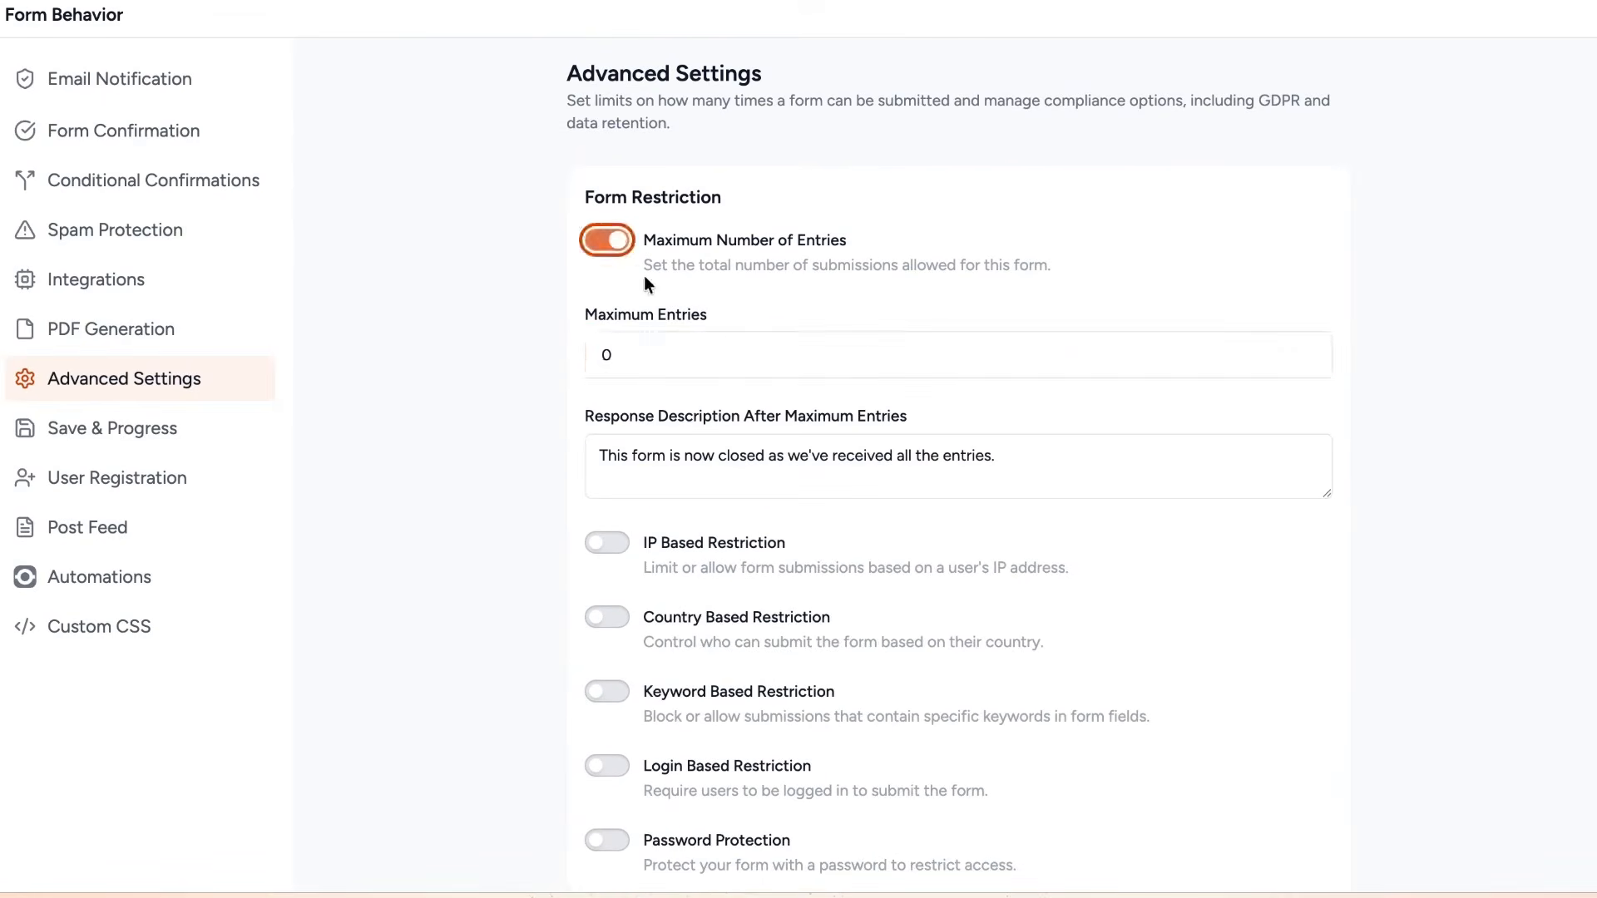
{"action": "left_click", "coordinate": [696, 346]}
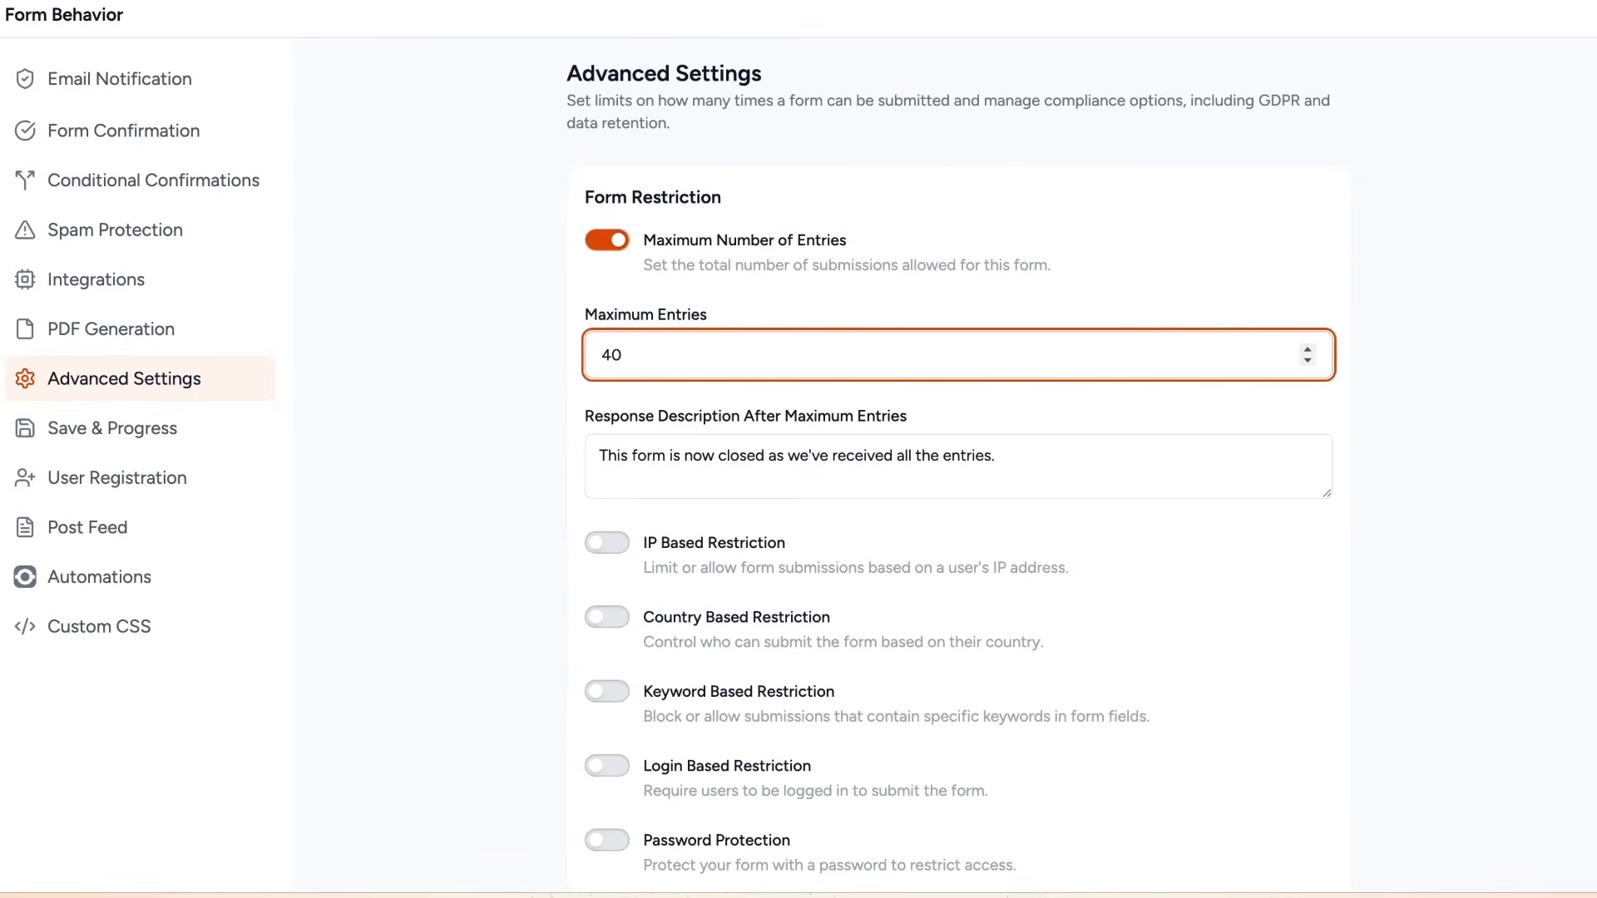
{"action": "left_click", "coordinate": [522, 380]}
Turn on form scheduling with a start date of 01/31/2026.
{"action": "scroll", "coordinate": [523, 381], "scroll_direction": "down", "scroll_amount": 3}
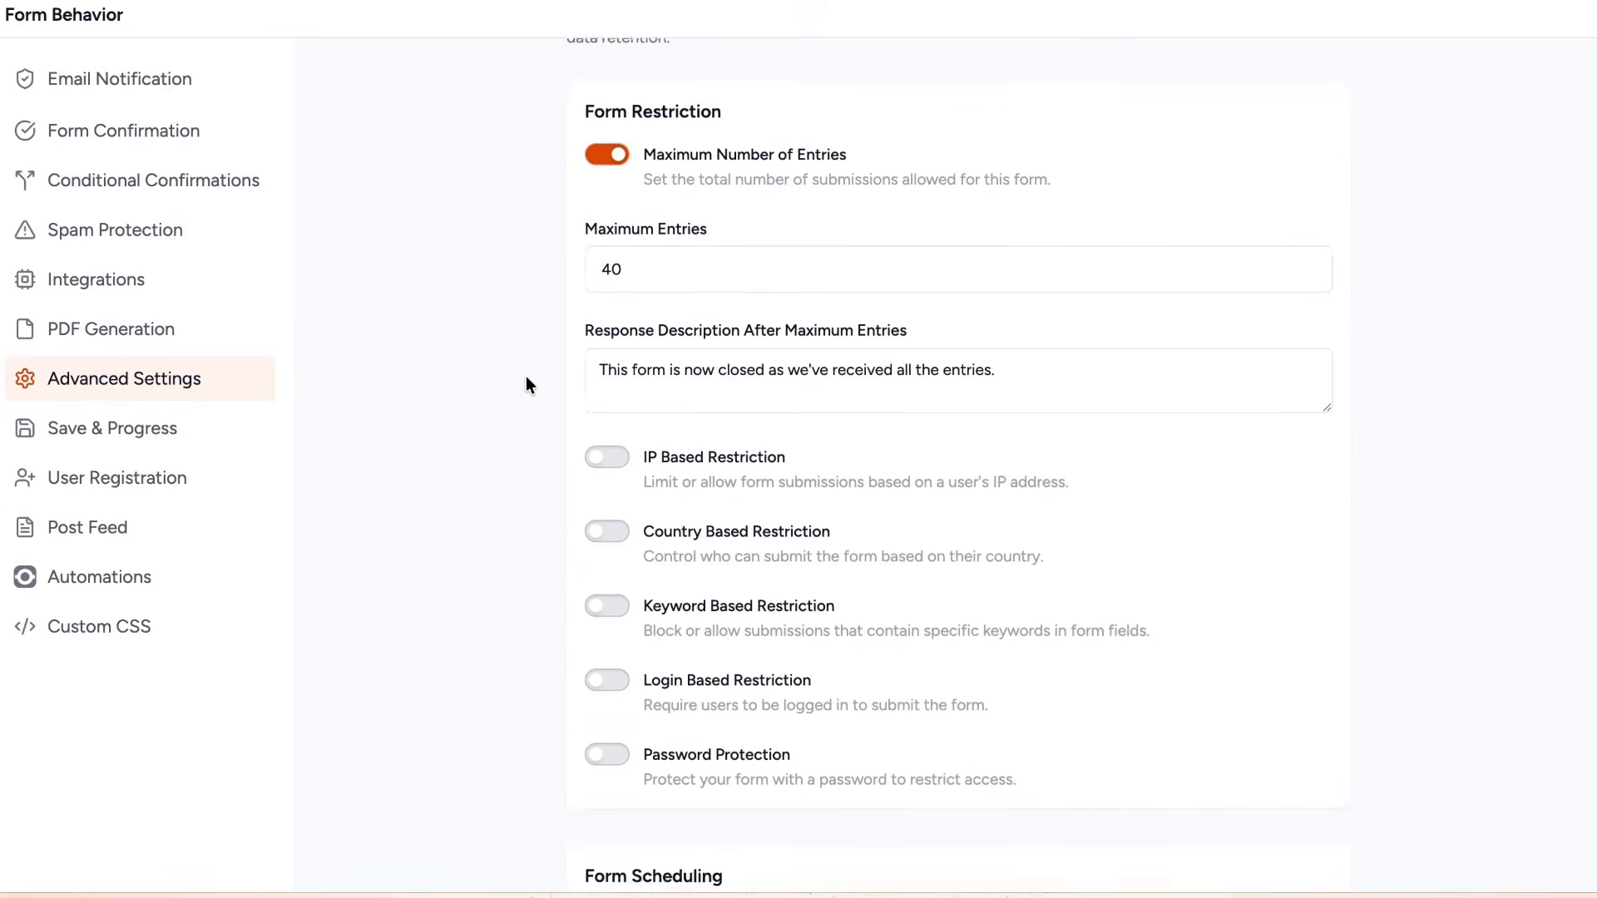
{"action": "scroll", "coordinate": [526, 385], "scroll_direction": "down", "scroll_amount": 1}
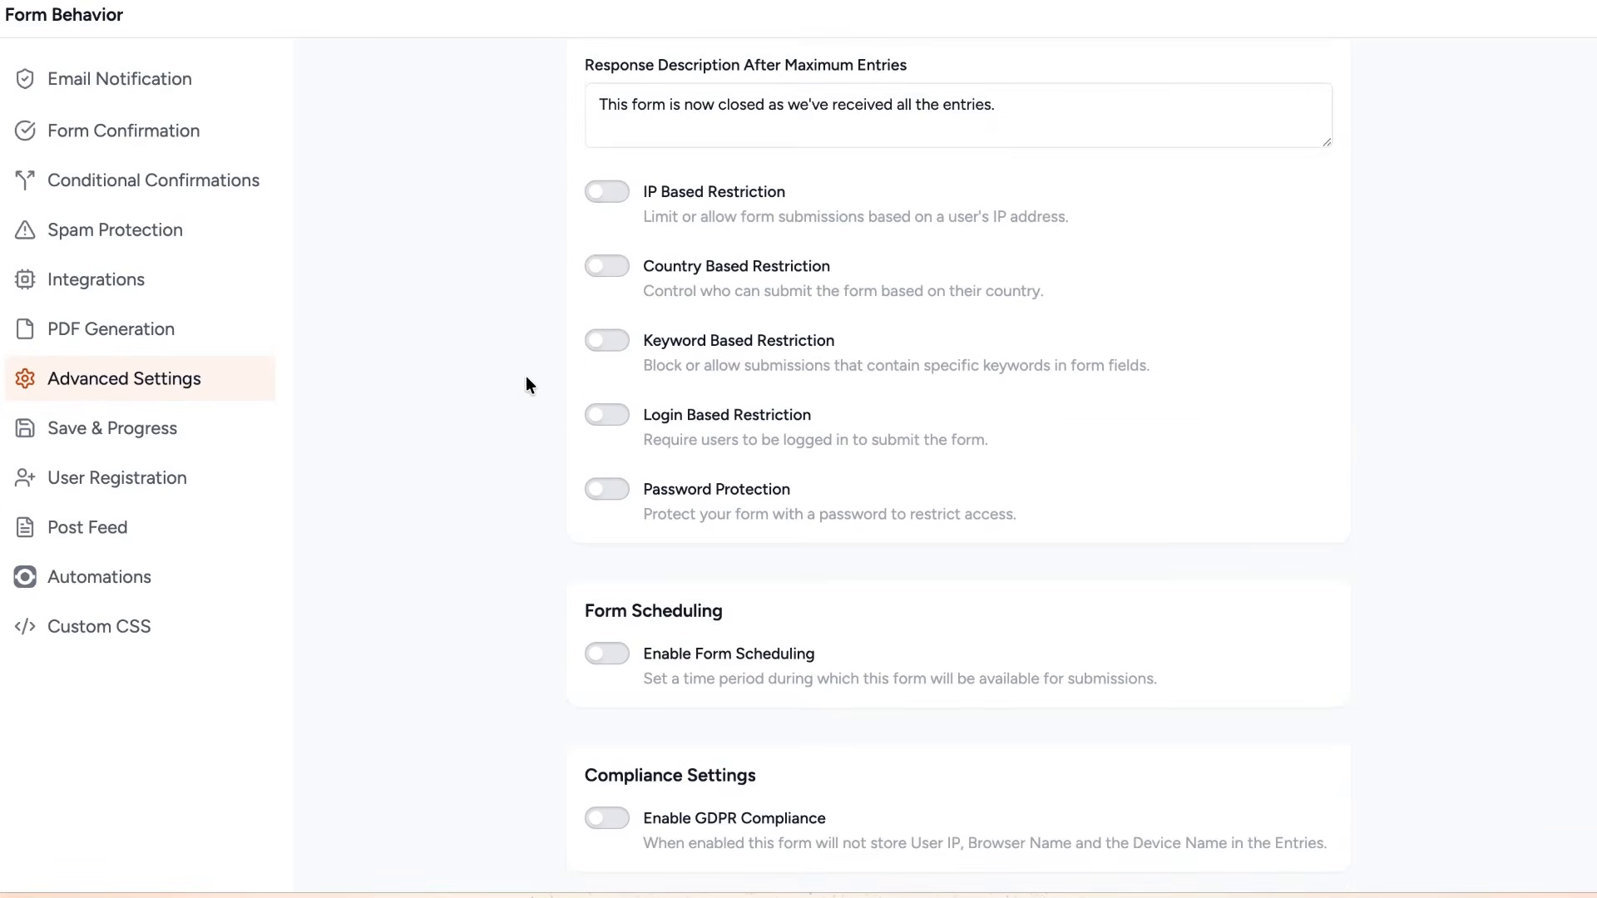
{"action": "left_click", "coordinate": [608, 662]}
{"action": "scroll", "coordinate": [696, 620], "scroll_direction": "down", "scroll_amount": 2}
{"action": "left_click", "coordinate": [699, 632]}
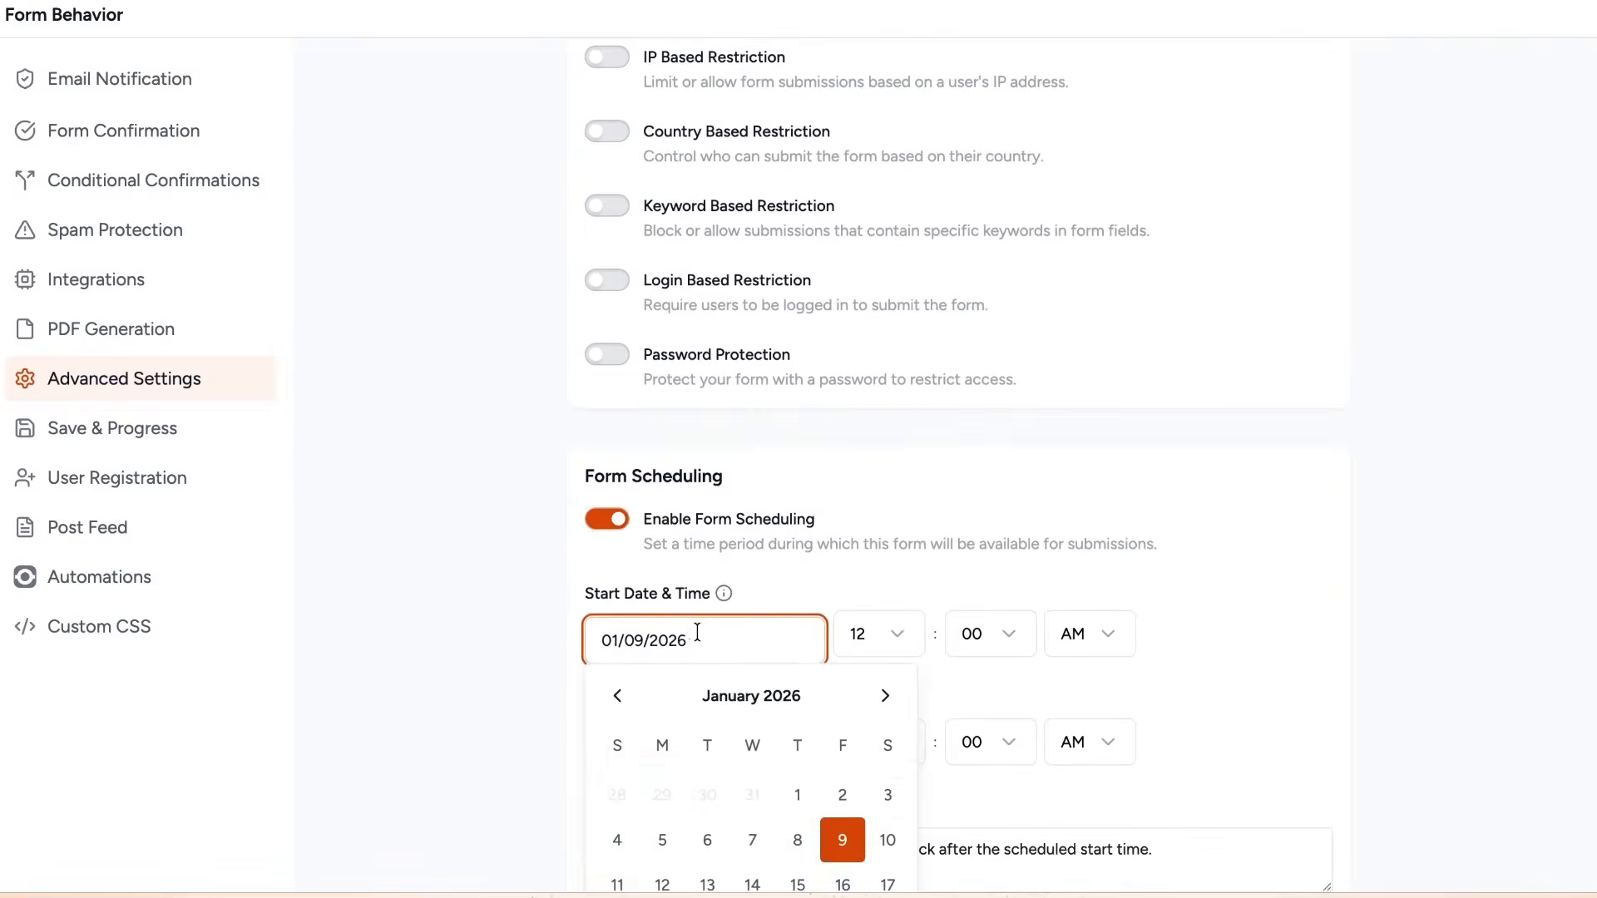
{"action": "scroll", "coordinate": [790, 657], "scroll_direction": "down", "scroll_amount": 3}
{"action": "left_click", "coordinate": [886, 672]}
{"action": "left_click", "coordinate": [543, 422]}
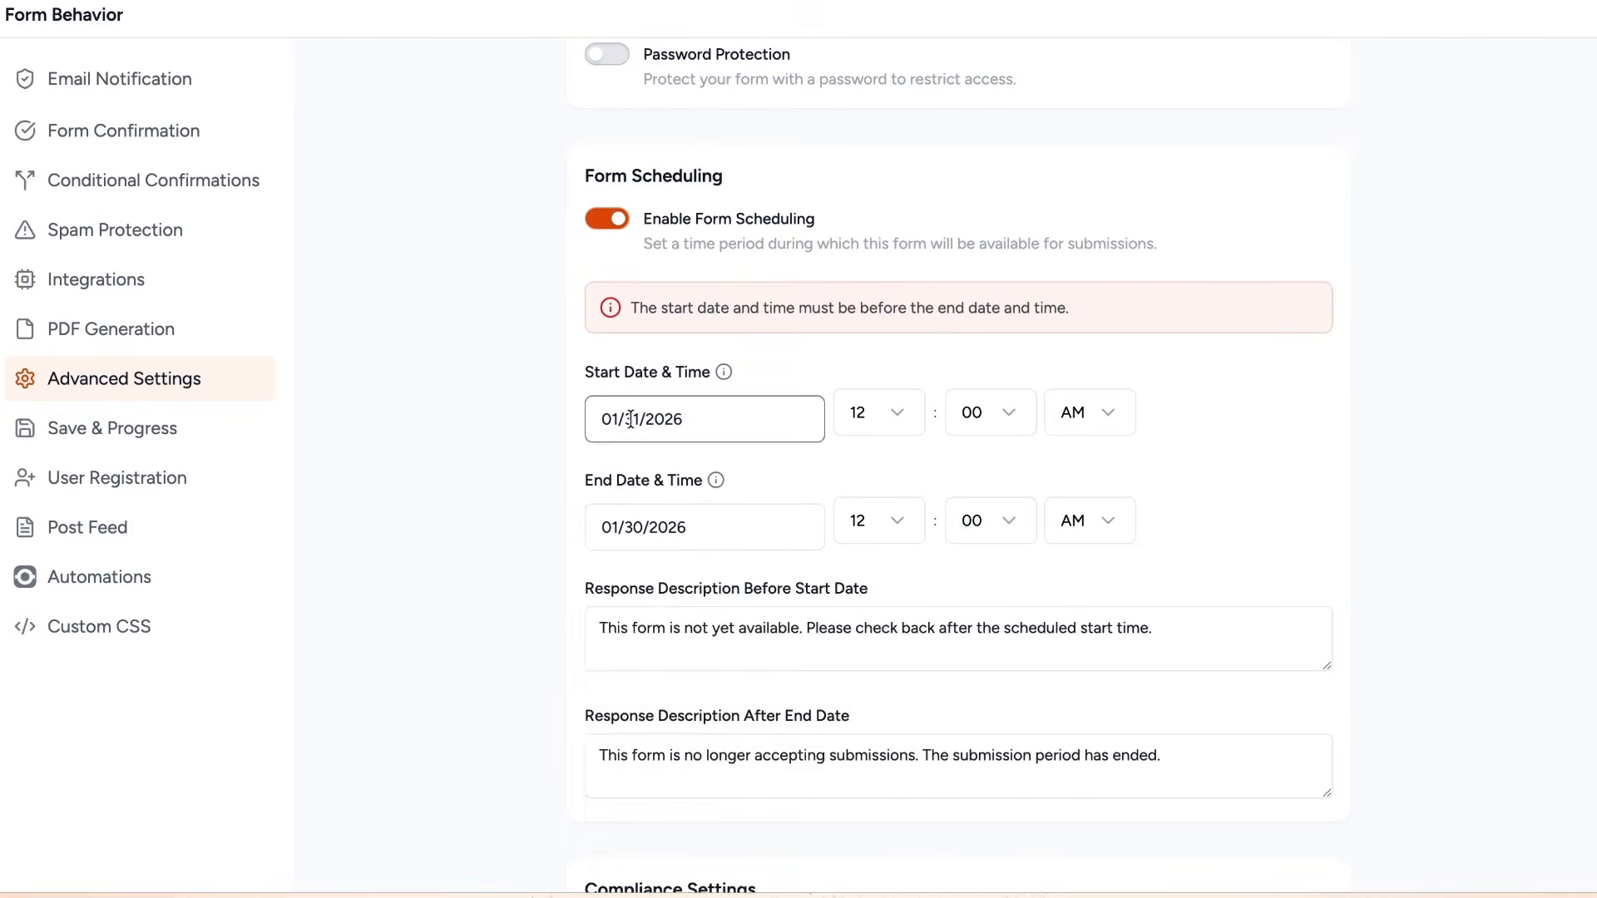
Set the scheduling end to 02/15/2026 12:00 PM and close the form behavior settings.
{"action": "left_click", "coordinate": [703, 529]}
{"action": "left_click", "coordinate": [885, 582]}
{"action": "left_click", "coordinate": [617, 772]}
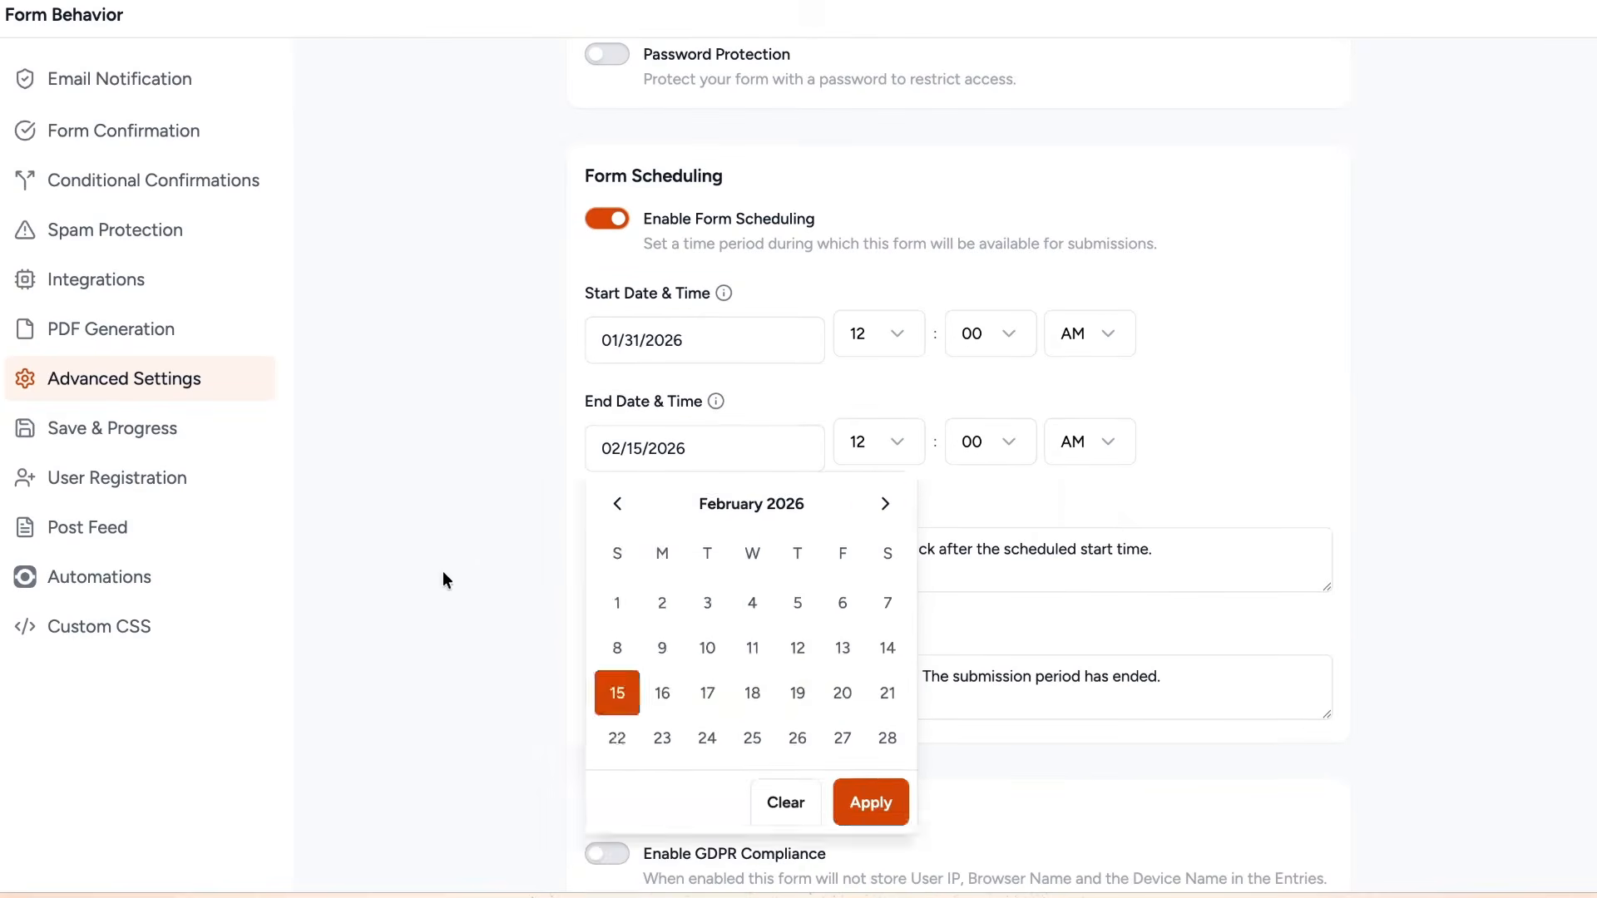
{"action": "left_click", "coordinate": [1090, 441]}
{"action": "left_click", "coordinate": [1073, 538]}
{"action": "scroll", "coordinate": [503, 503], "scroll_direction": "down", "scroll_amount": 1}
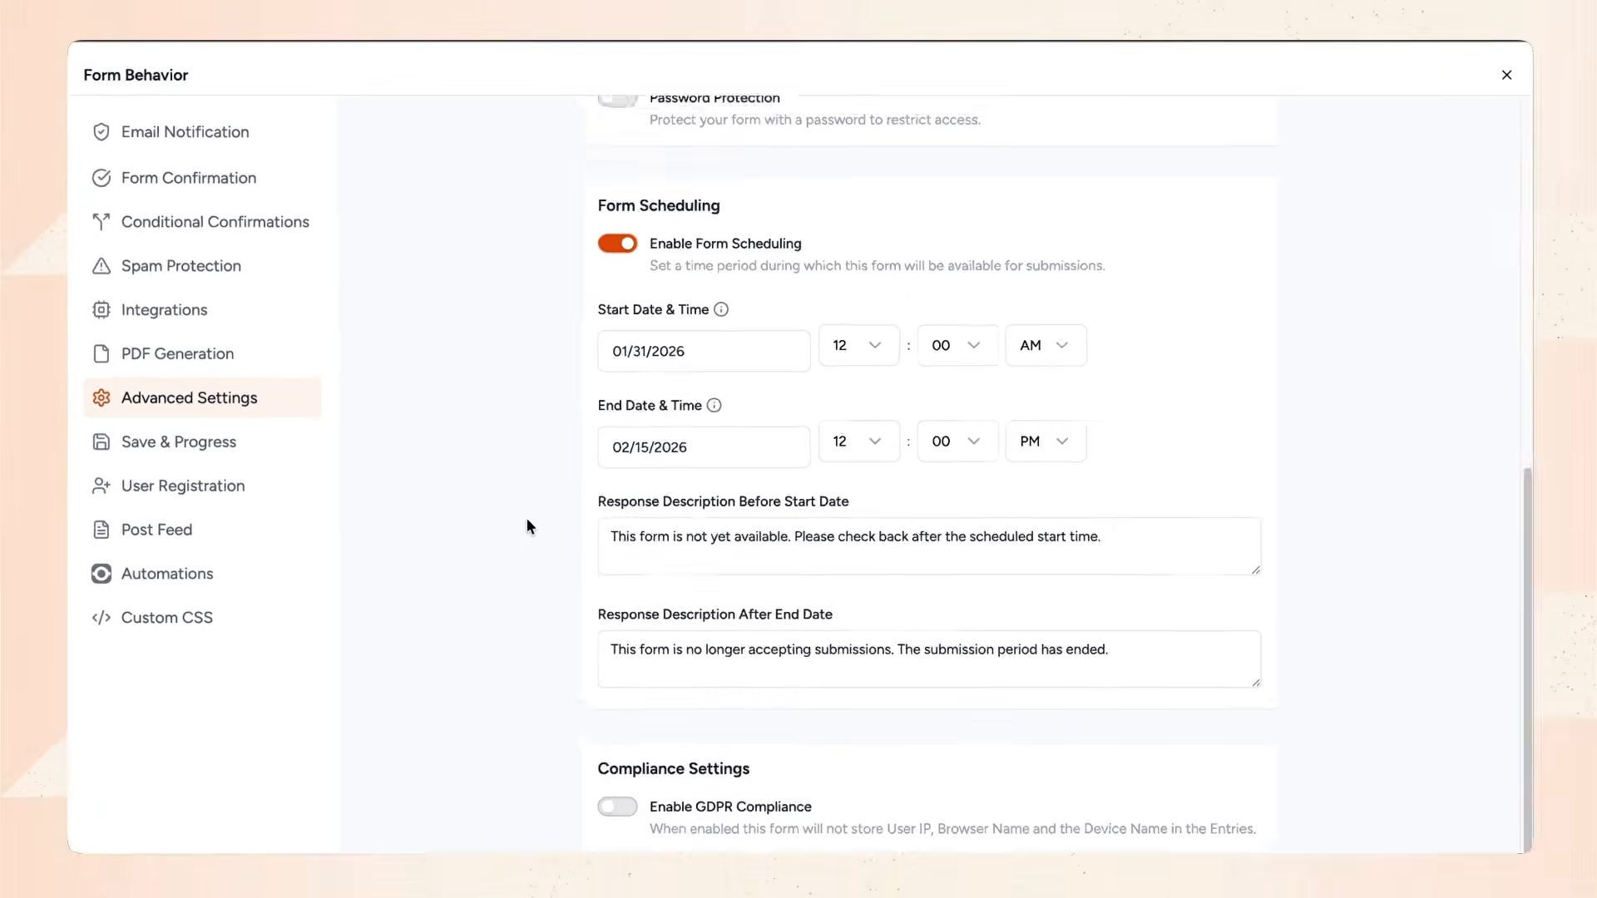
{"action": "scroll", "coordinate": [502, 509], "scroll_direction": "up", "scroll_amount": 10}
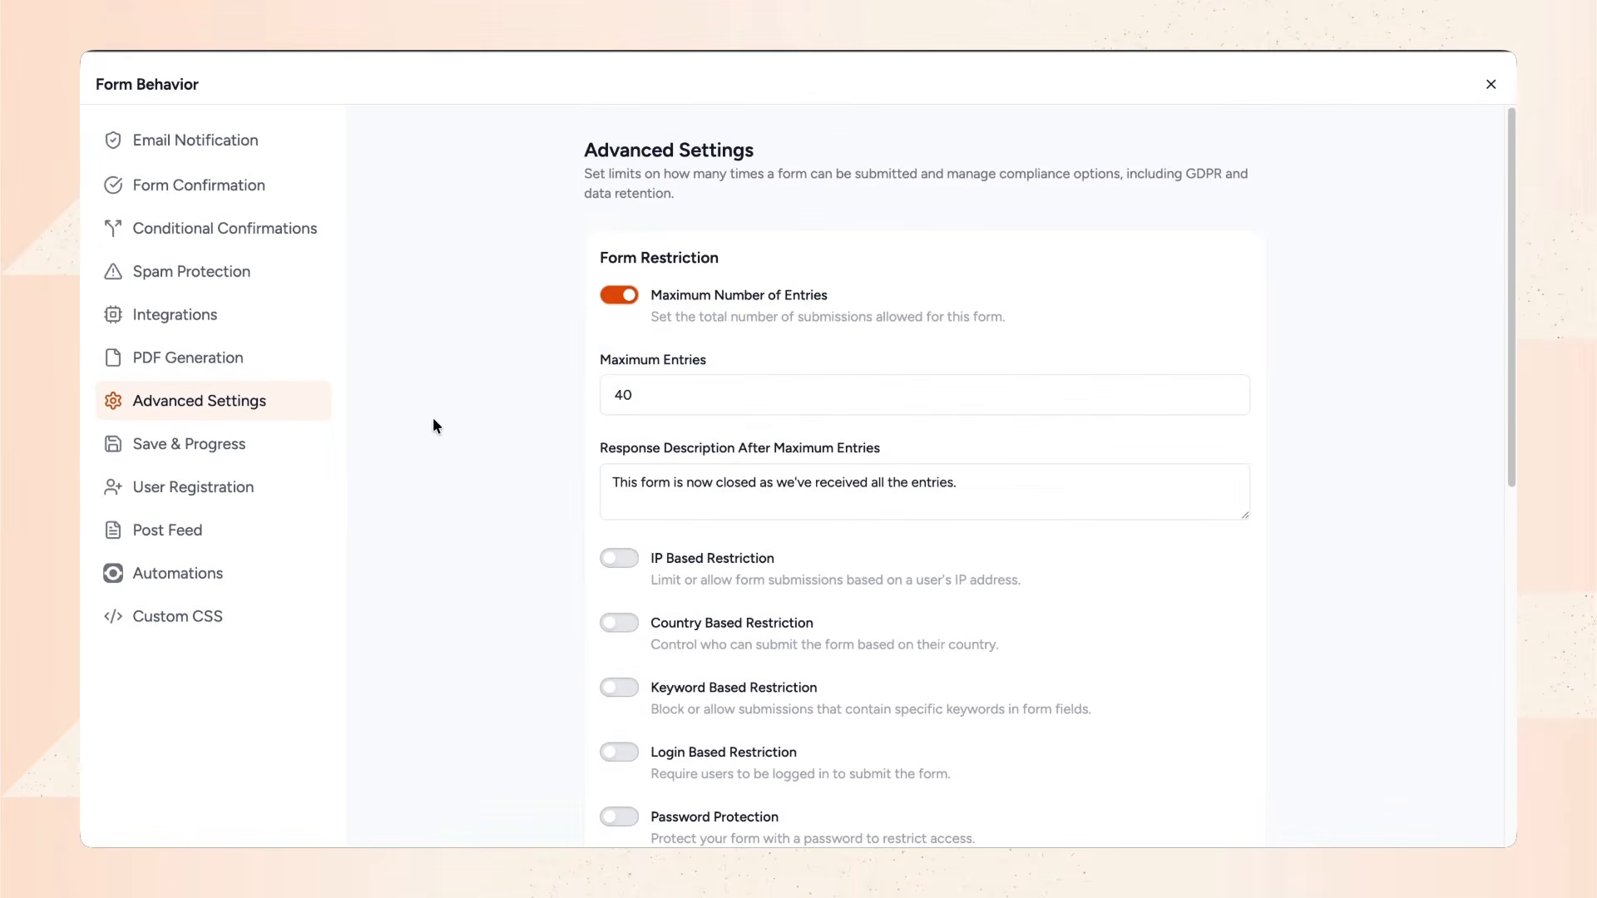
{"action": "left_click", "coordinate": [1489, 87]}
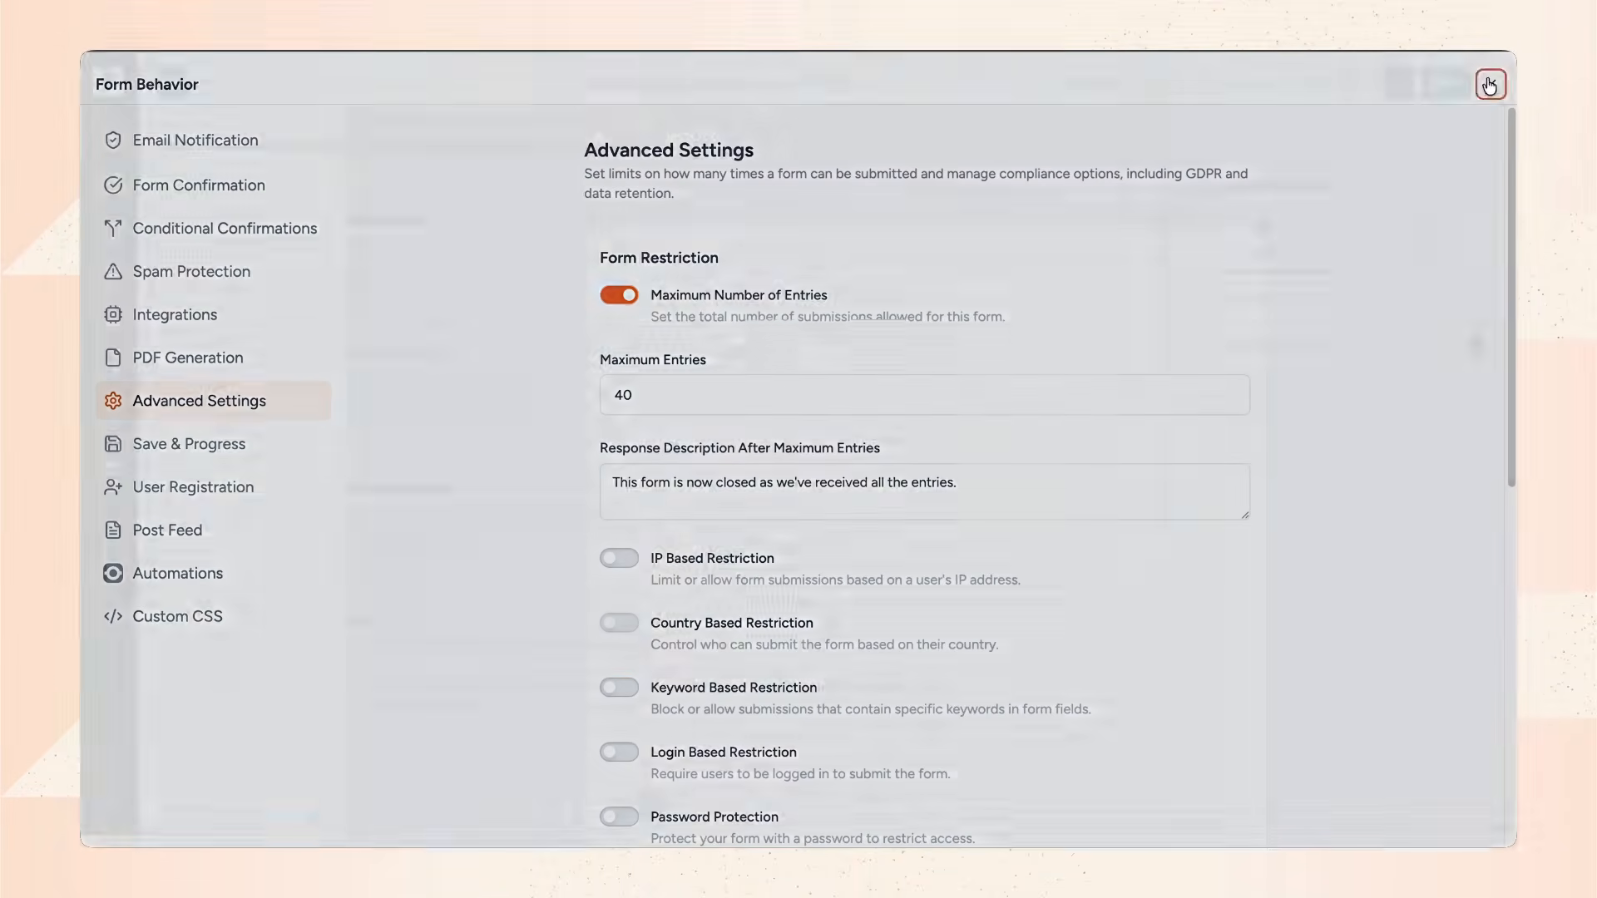
Save the form, then switch SureForms general payment settings from Test Mode to Live Mode.
{"action": "left_click", "coordinate": [1447, 96]}
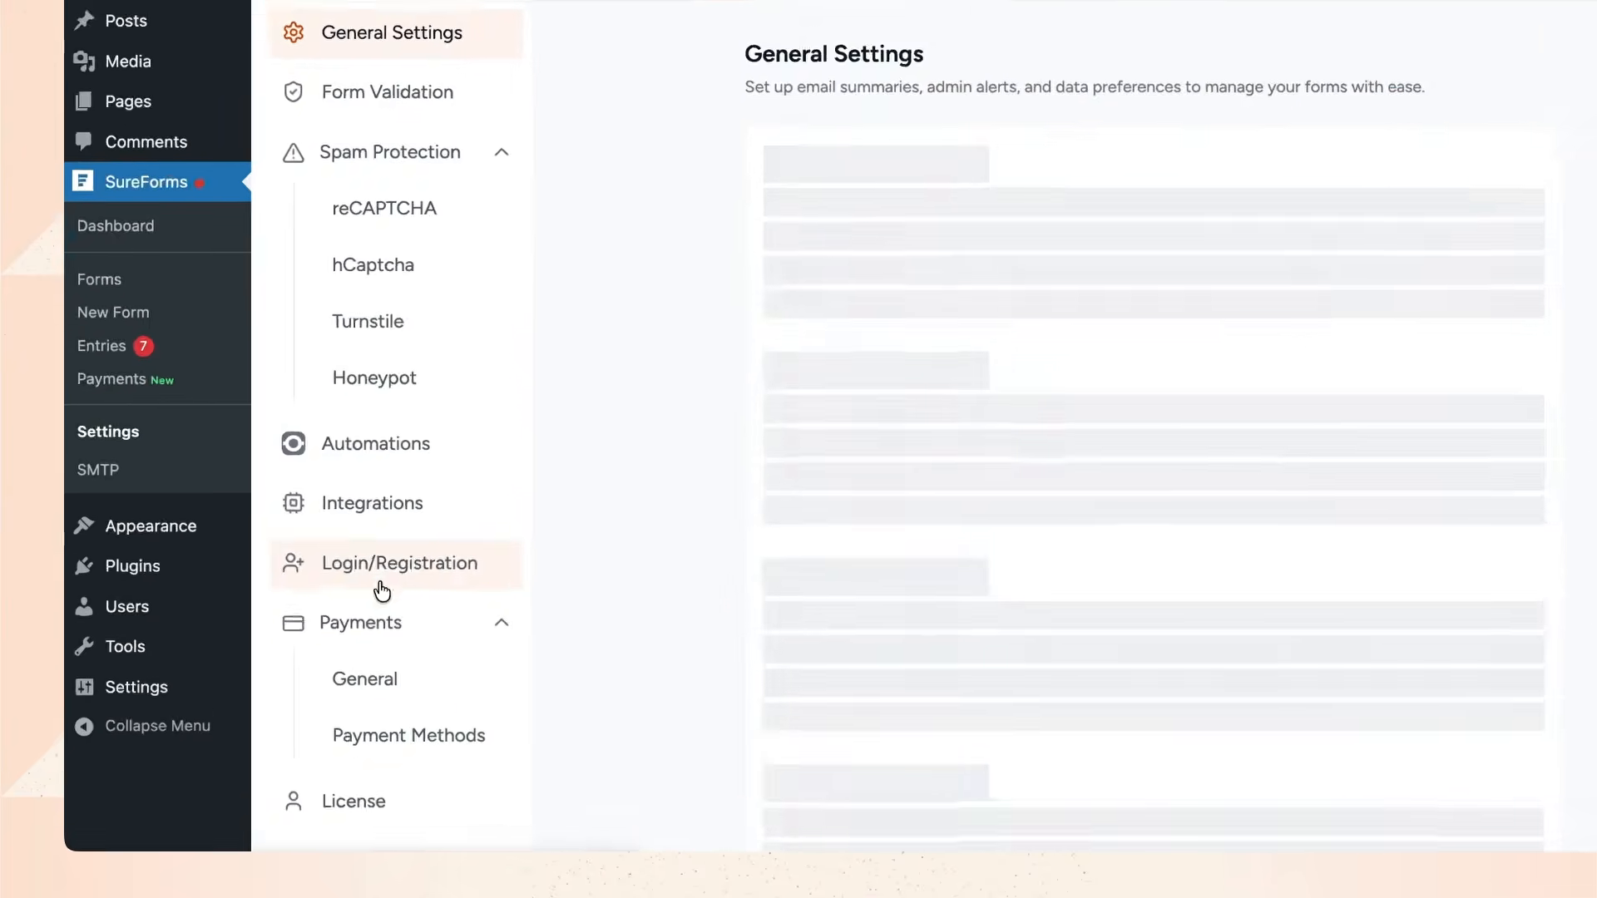
{"action": "left_click", "coordinate": [356, 707]}
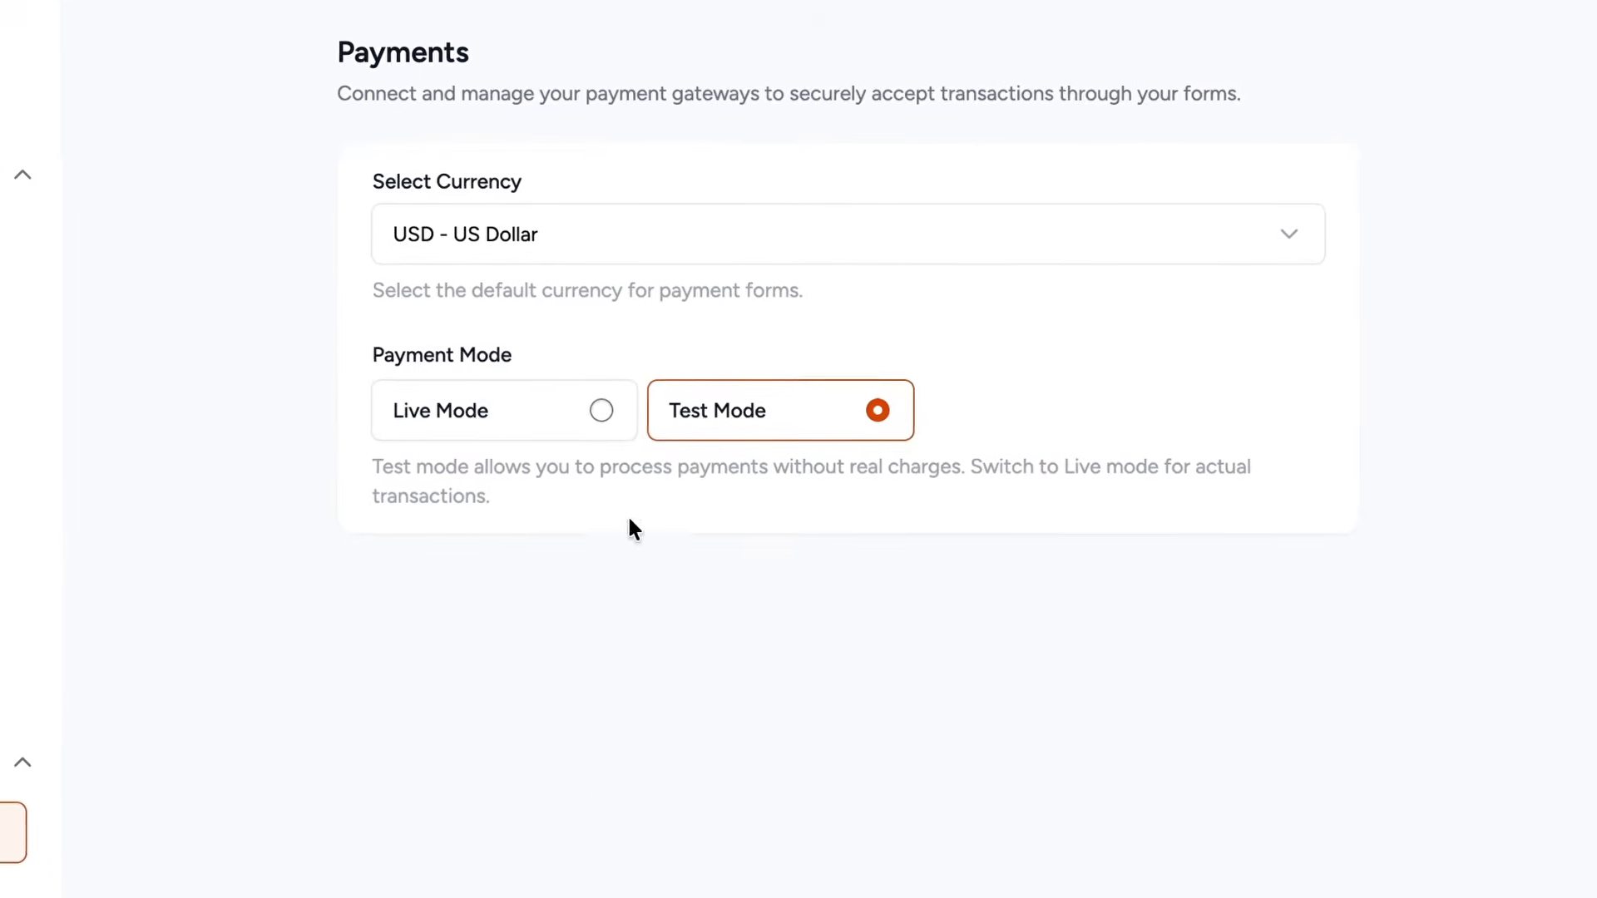
{"action": "left_click", "coordinate": [603, 412]}
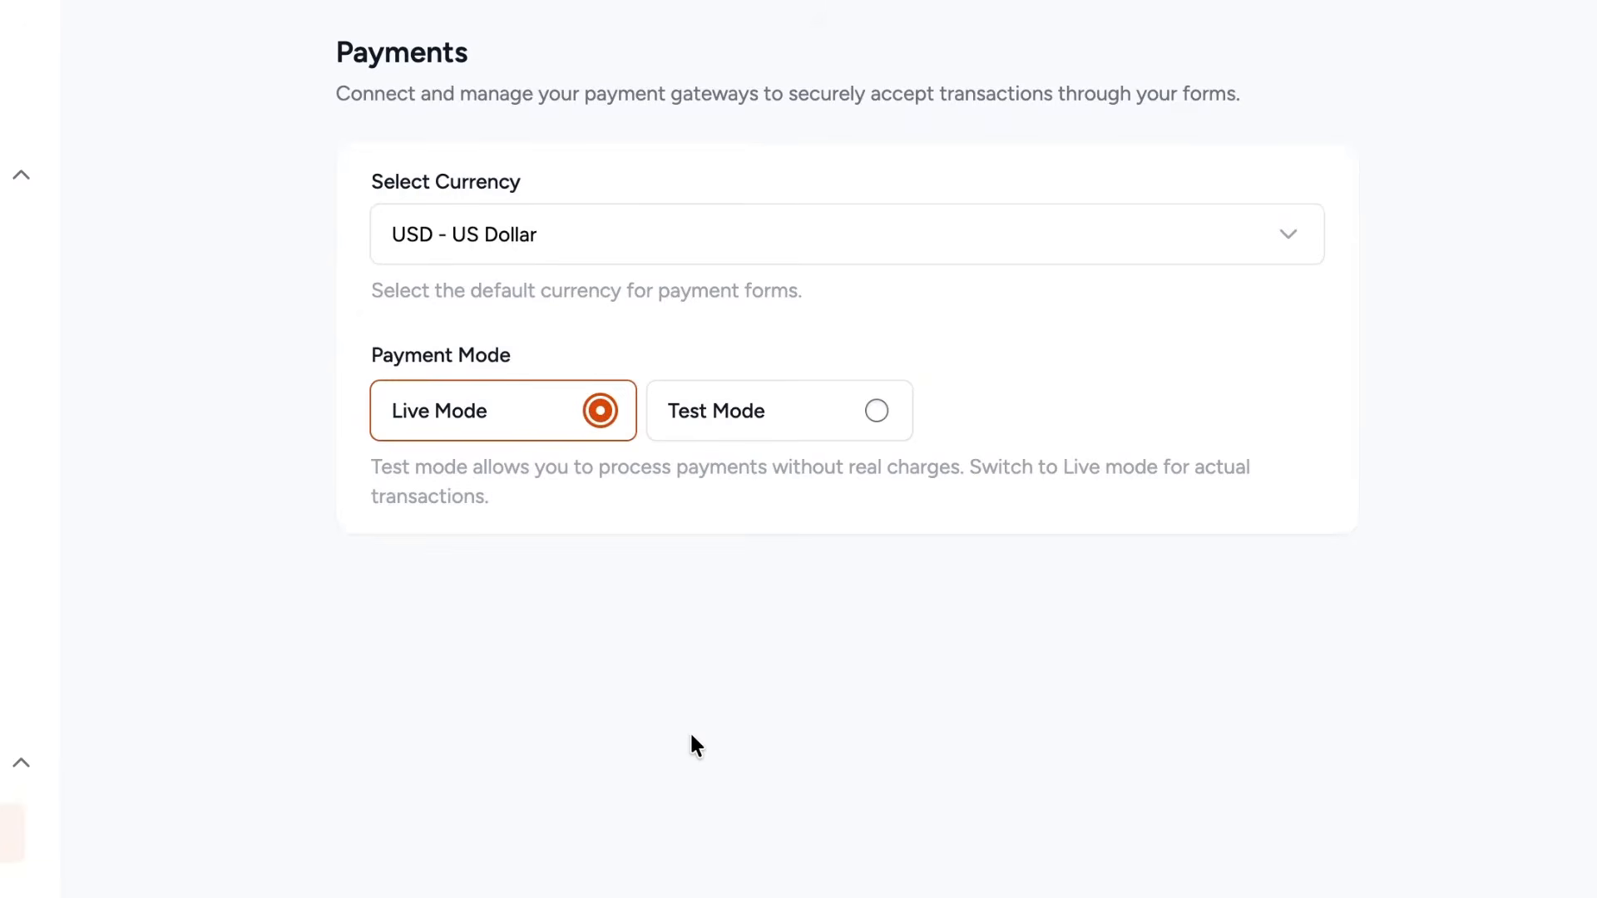